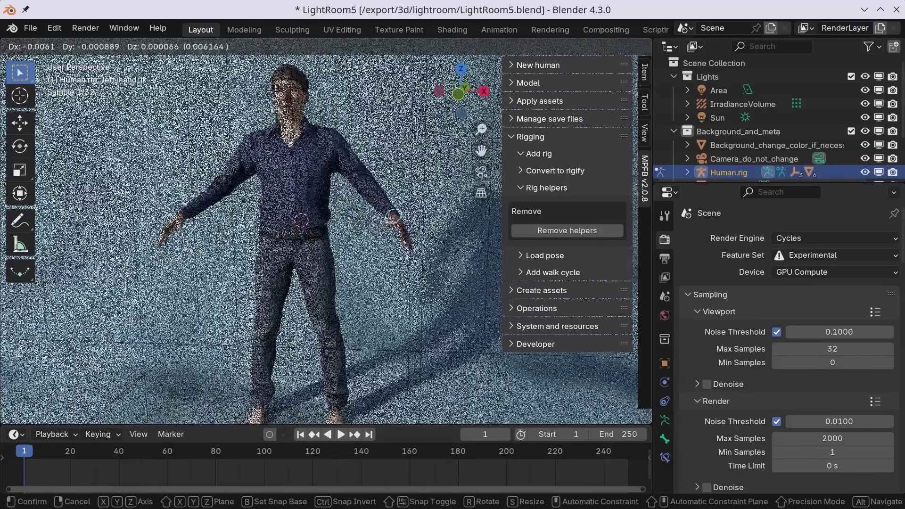
- Rotate and move the rig's left hand IK control so that the hand rests in front of the stomach
key("r")
left_click(307, 202)
key("g")
left_click(301, 197)
- Raise the rig's right hand IK control beside the shoulder and rotate it so the palm faces forward
right_click(178, 215)
key("r")
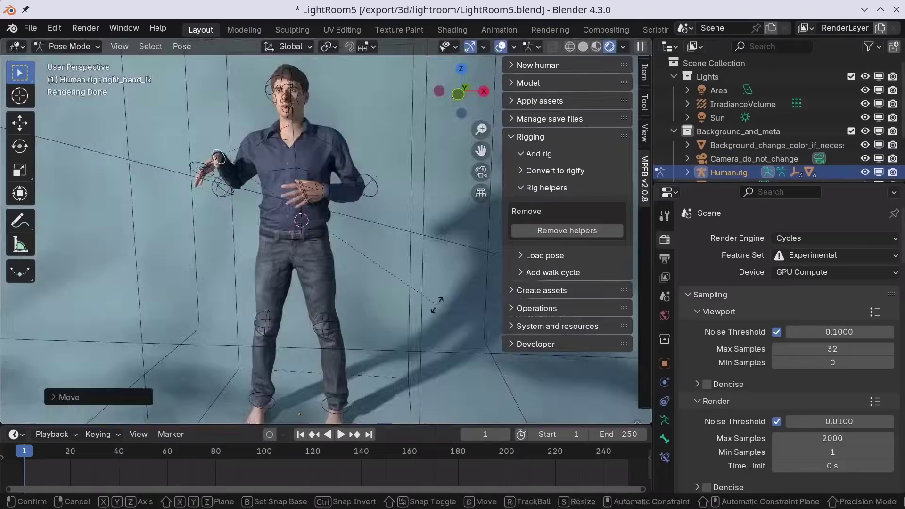
left_click(377, 146)
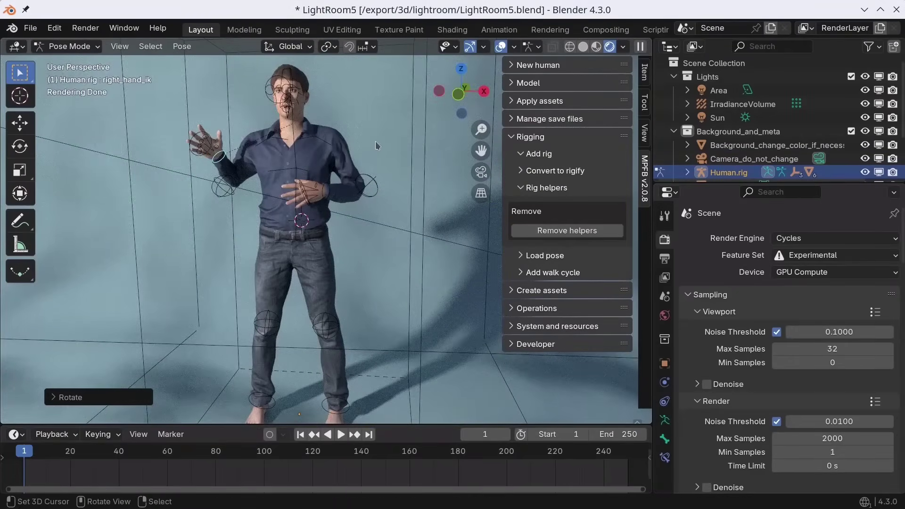
- Switch the rig from Pose Mode to Object Mode and save the character as a new file named my_test_human
left_click(514, 137)
left_click(69, 46)
left_click(83, 60)
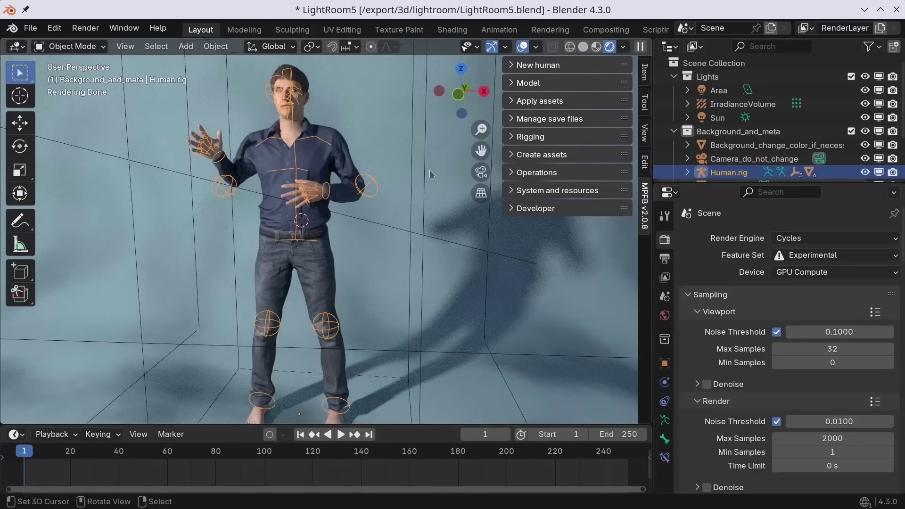
left_click(513, 120)
left_click(520, 136)
left_click(579, 218)
type("my_test_human")
key("Return")
left_click(570, 237)
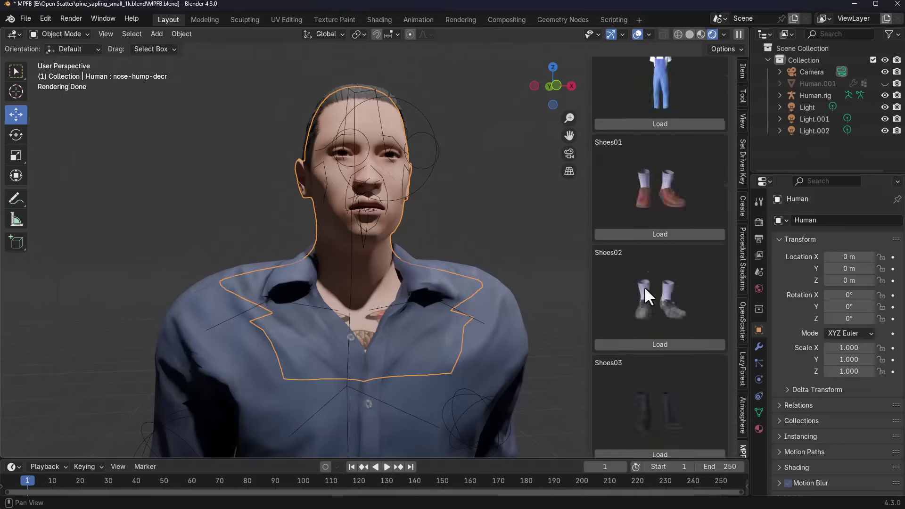
- Load the Spamrakuen tbm glasses frames 01 from the clothes library onto the human
scroll(644, 287, "up", 10)
scroll(645, 280, "down", 10)
scroll(644, 281, "down", 15)
left_click(654, 300)
middle_click_drag(387, 235, 426, 234)
left_click(514, 198)
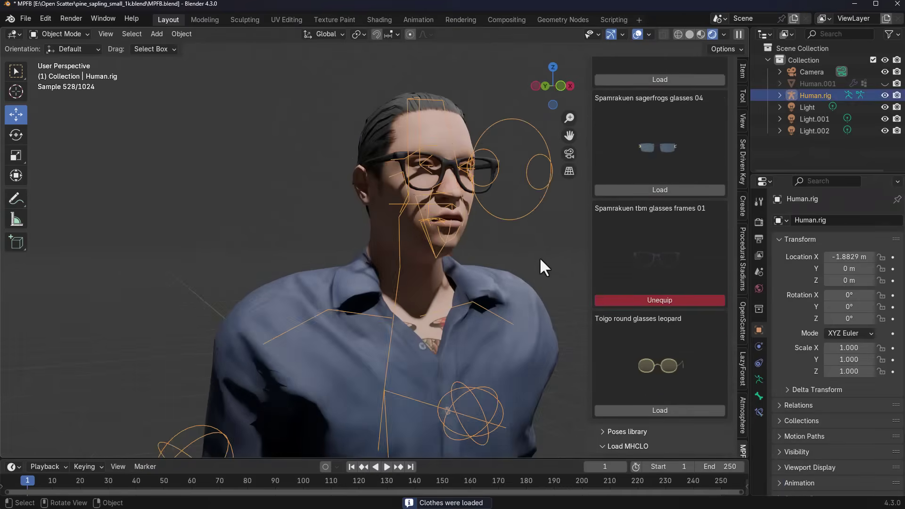
left_click(539, 256)
middle_click_drag(539, 256, 511, 256)
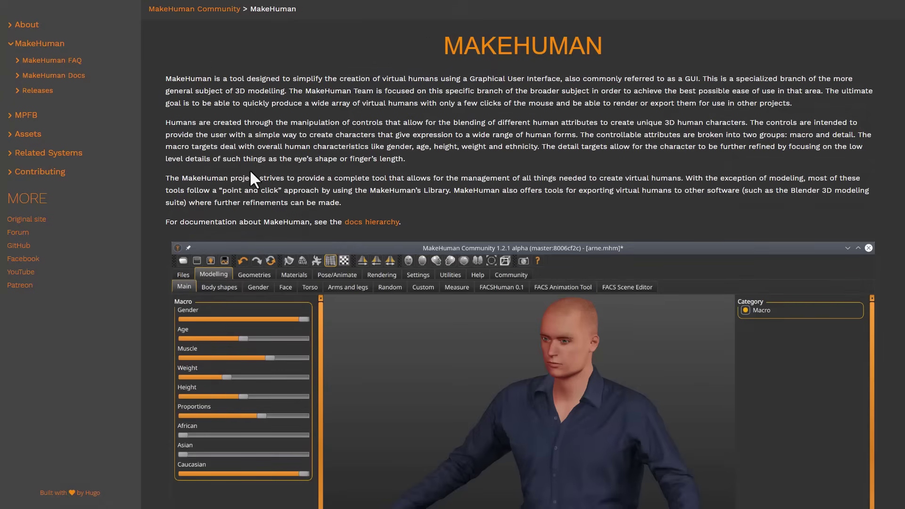
- Open the MPFB page of the MakeHuman Community site and look over its introduction and preview image
left_click(24, 115)
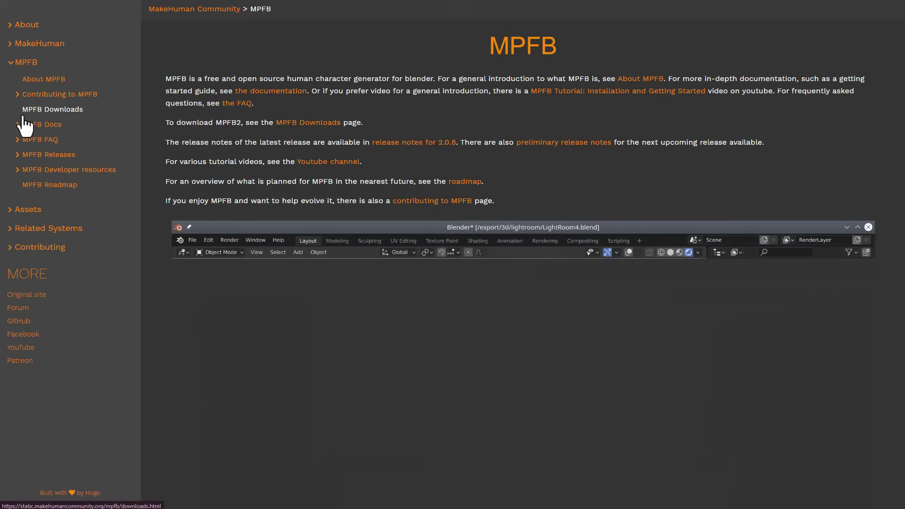
scroll(262, 151, "down", 4)
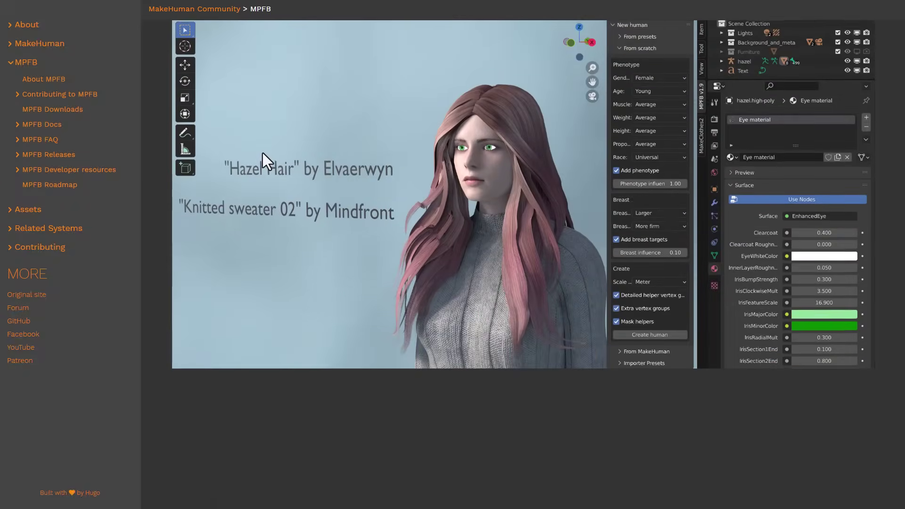
scroll(262, 152, "up", 4)
scroll(262, 150, "up", 1)
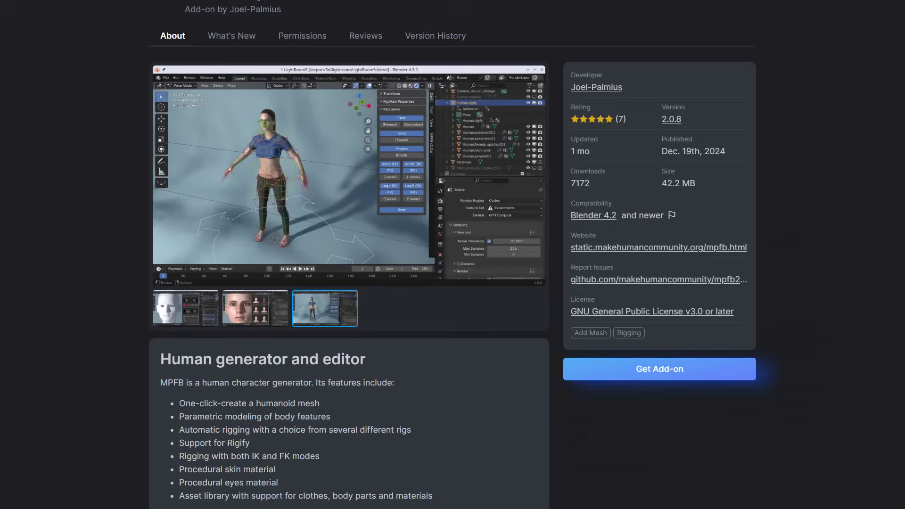
- Get the MPFB add-on from its Blender Extensions page and install it in Blender with the add-on enabled
scroll(101, 106, "up", 2)
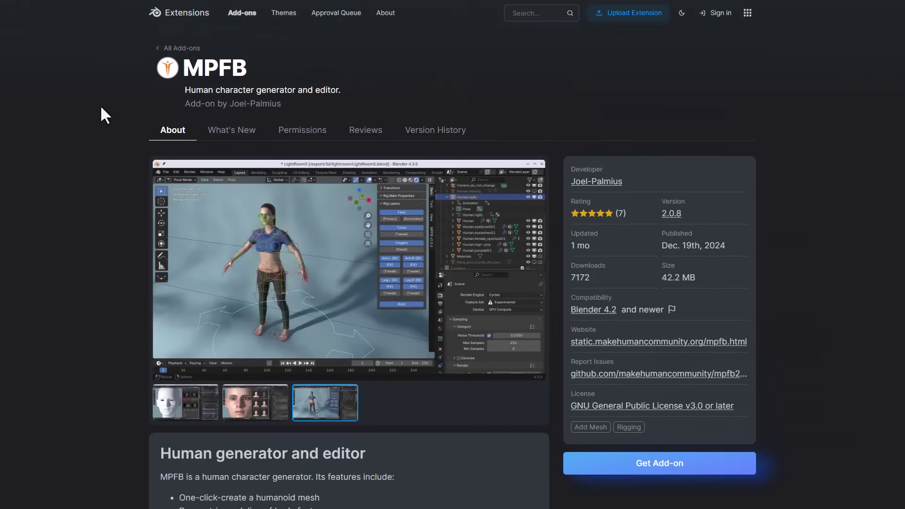
scroll(794, 245, "down", 3)
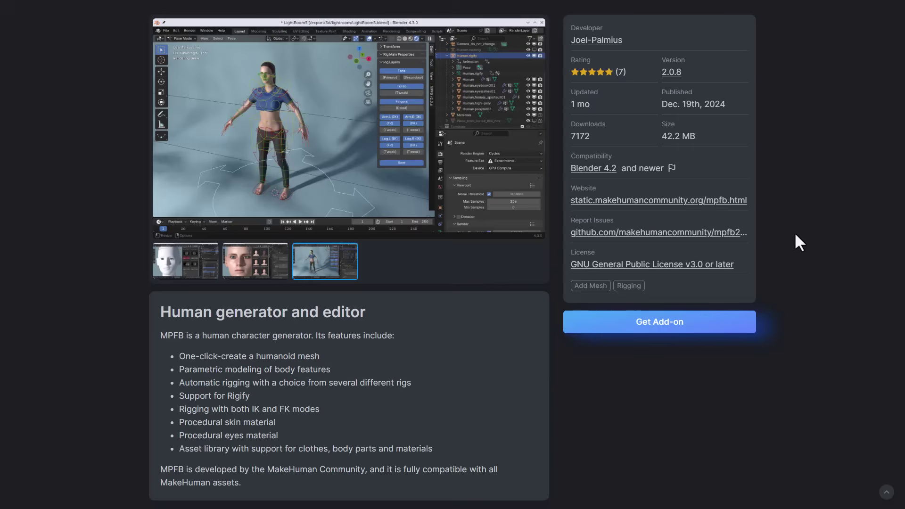
left_click(694, 322)
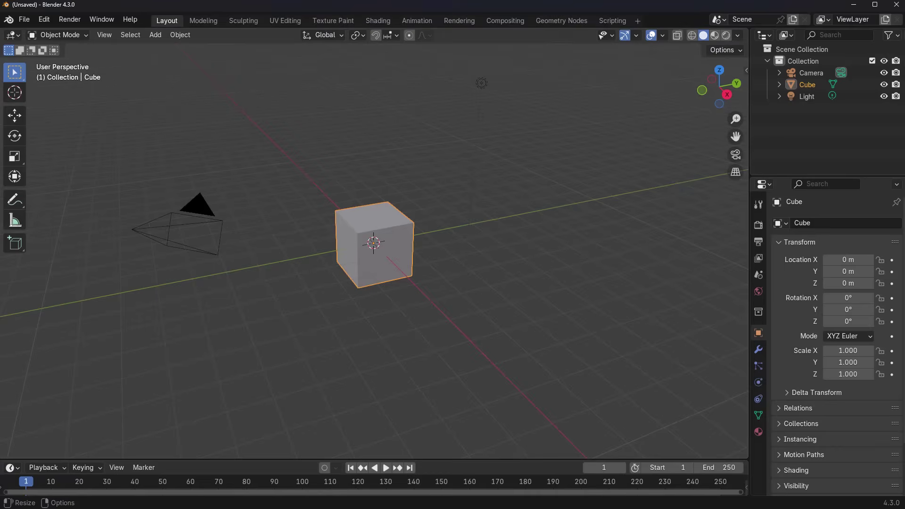
left_click_drag(733, 7, 388, 25)
left_click_drag(678, 321, 182, 296)
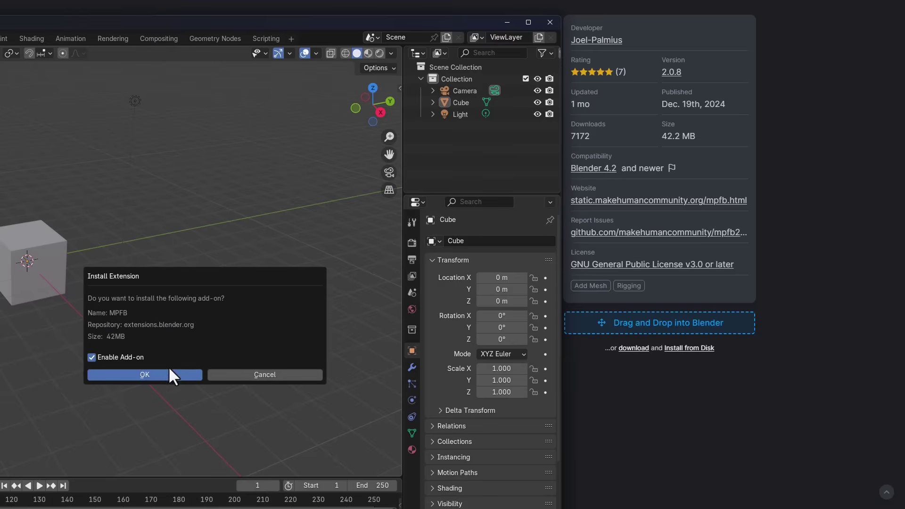
left_click(166, 374)
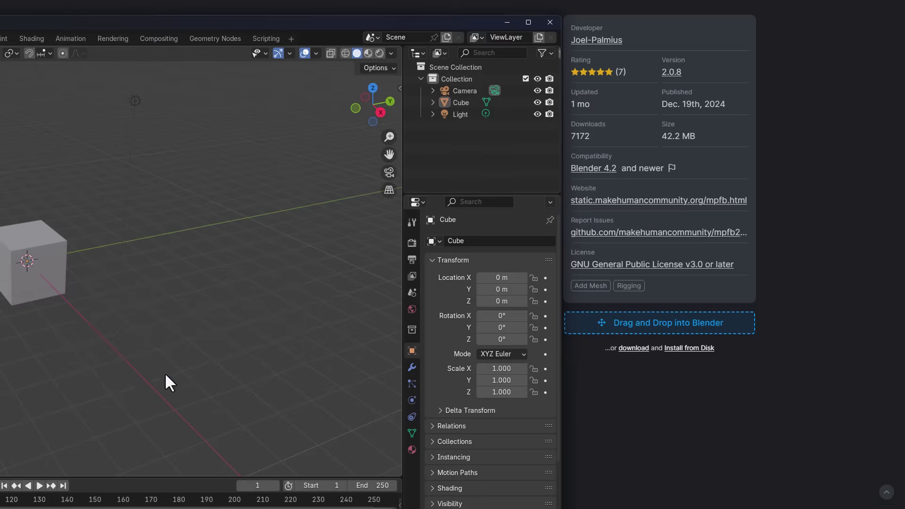
- Open the Blender preferences and show the Get Extensions section
left_click_drag(70, 24, 407, 9)
left_click(46, 22)
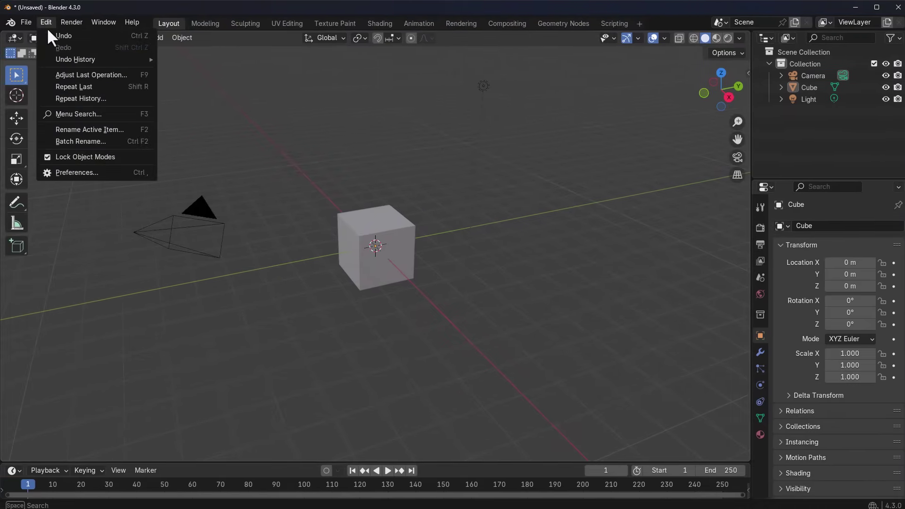
left_click(86, 173)
left_click_drag(91, 13, 293, 22)
left_click(121, 121)
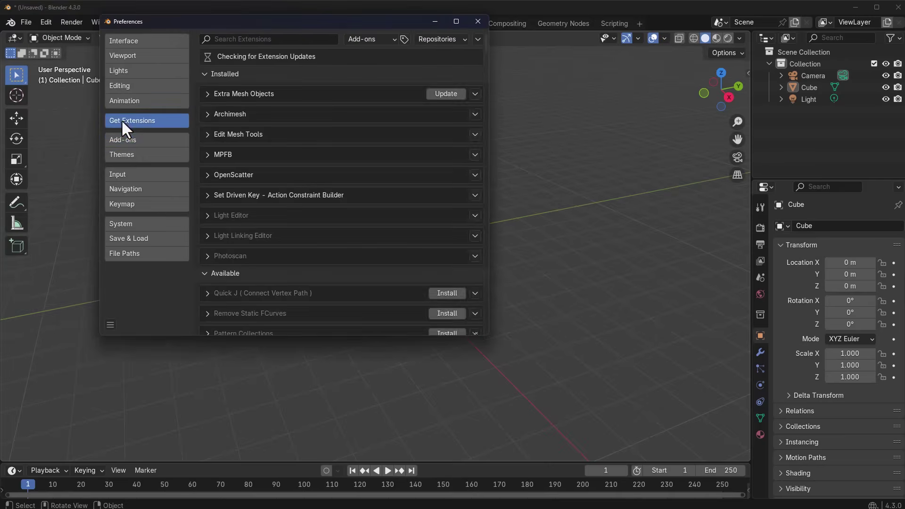
- Search the extensions for MPFB and examine the add-on's details
left_click(272, 38)
type("MPFB")
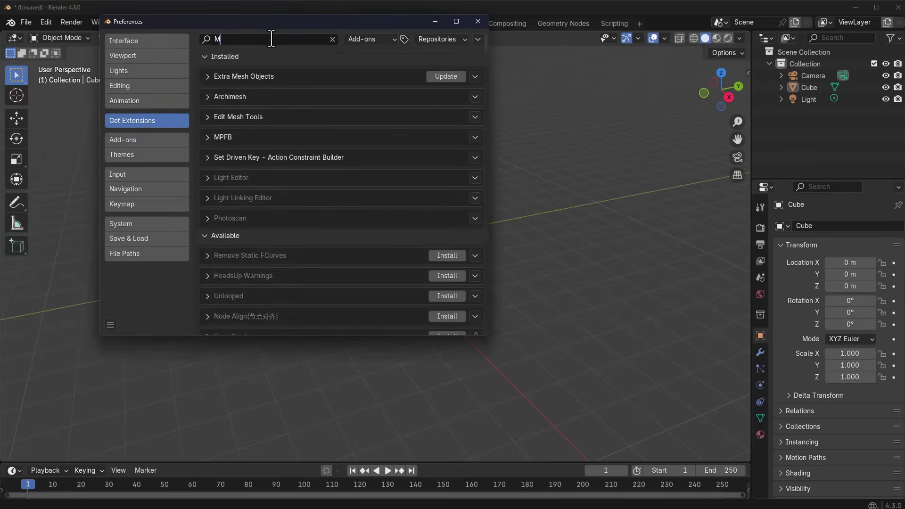
left_click(474, 76)
left_click(437, 79)
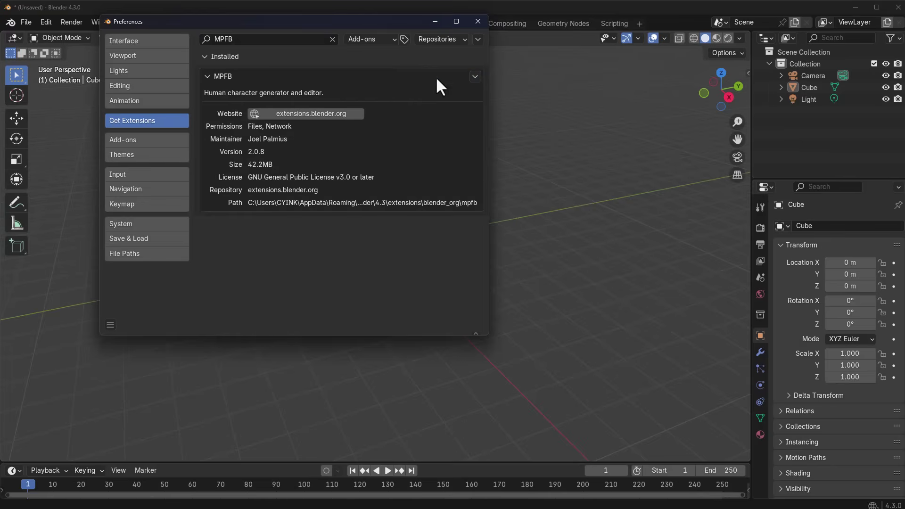
- Collapse the MPFB details and save the preferences
left_click(205, 76)
left_click(111, 324)
left_click(142, 287)
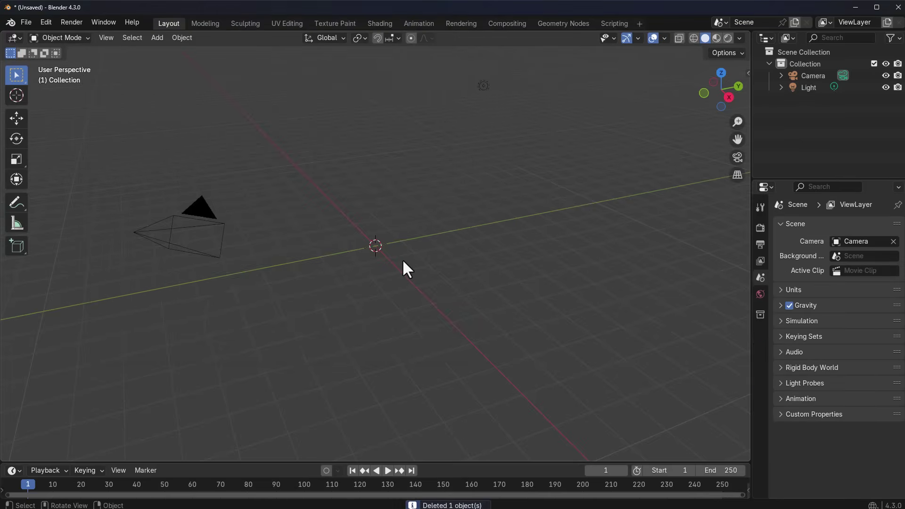
- Show the MPFB add-on's tools in the 3D view and expand the settings for creating a new human from scratch
key("n")
left_click(743, 432)
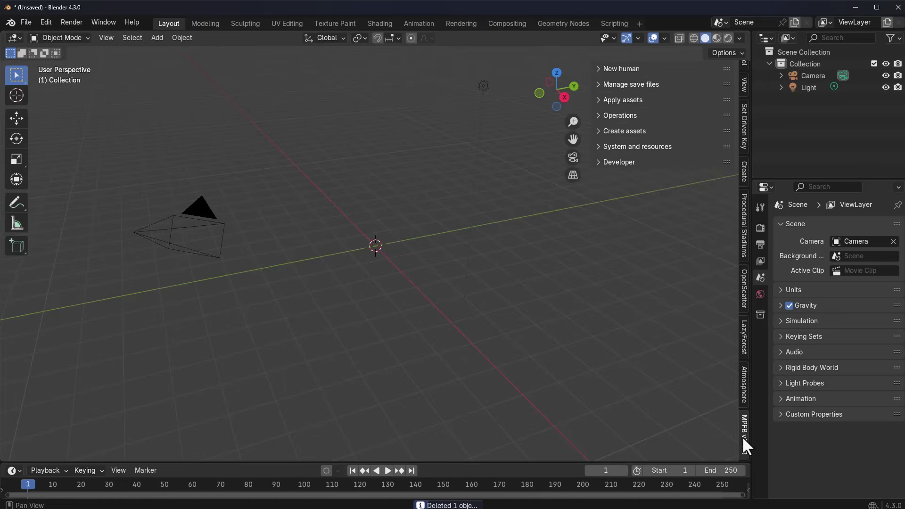
left_click(611, 69)
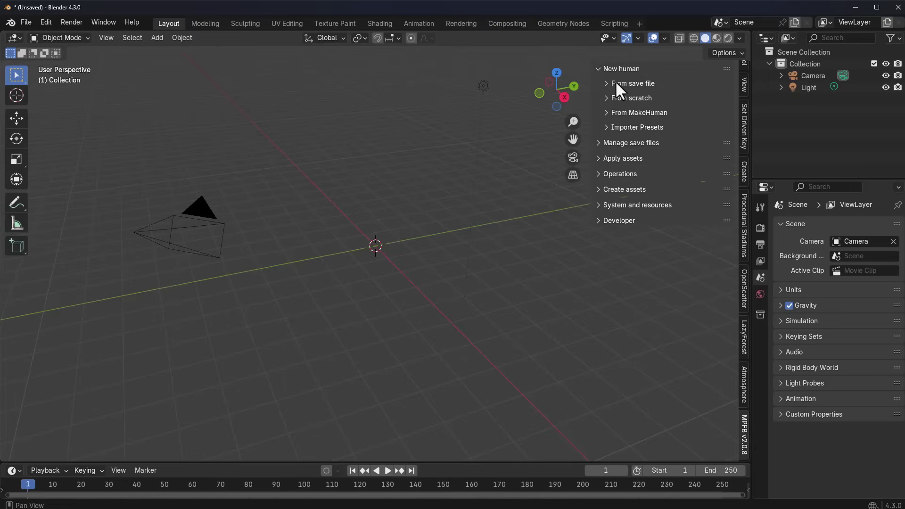
left_click(615, 83)
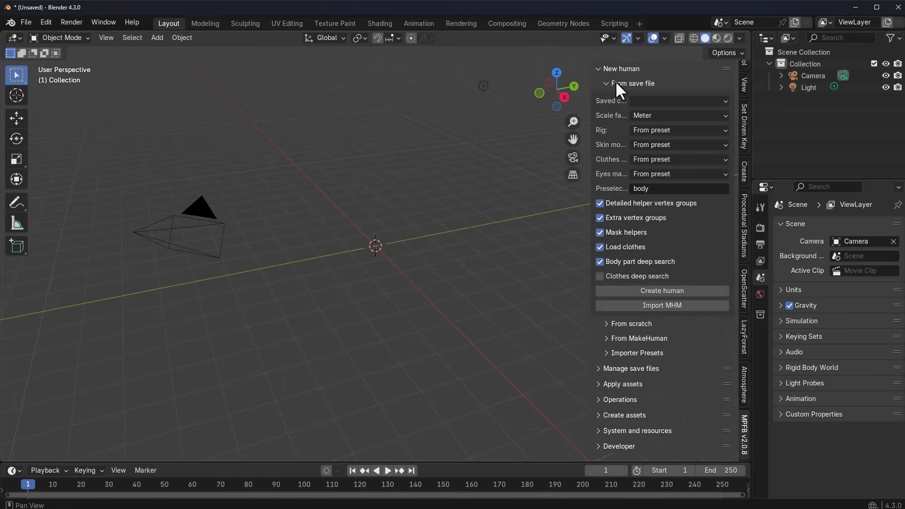
left_click(616, 82)
left_click(620, 97)
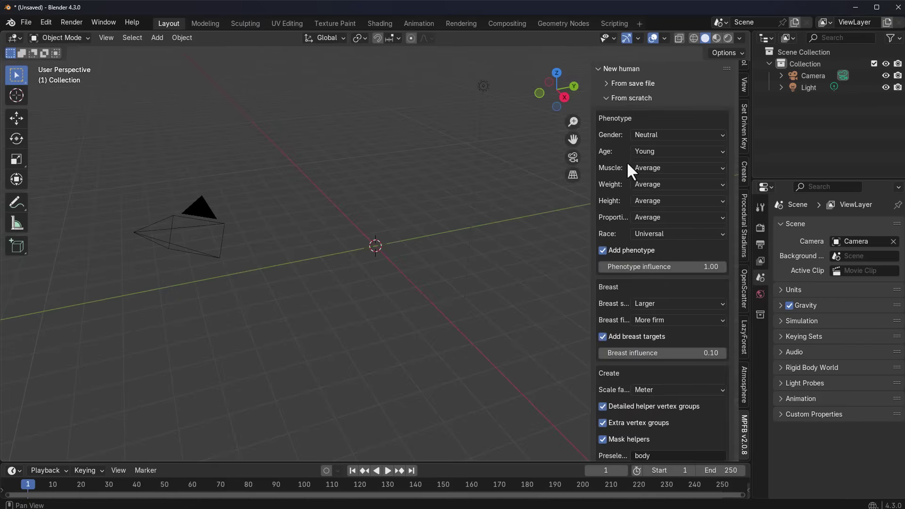
- Set the new human's phenotype to Male gender, Tall height and V-shape proportions
left_click(648, 138)
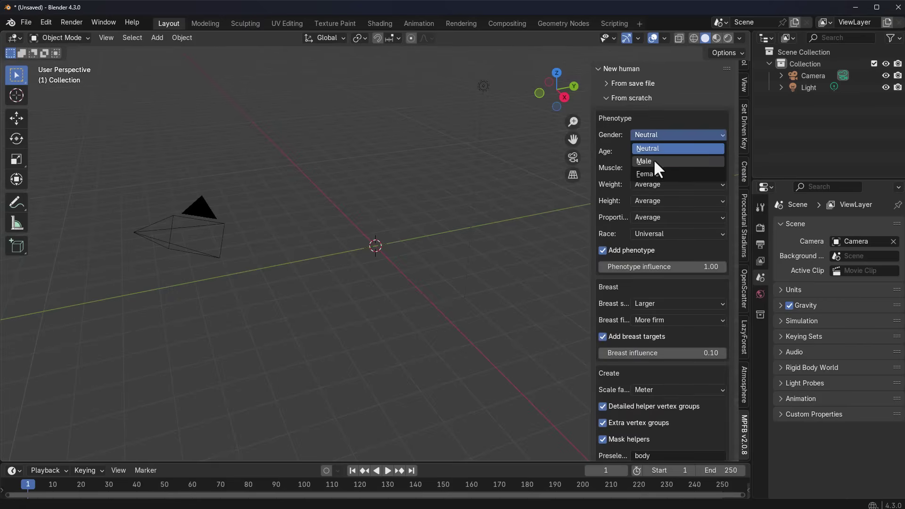
left_click(662, 170)
scroll(664, 174, "down", 2)
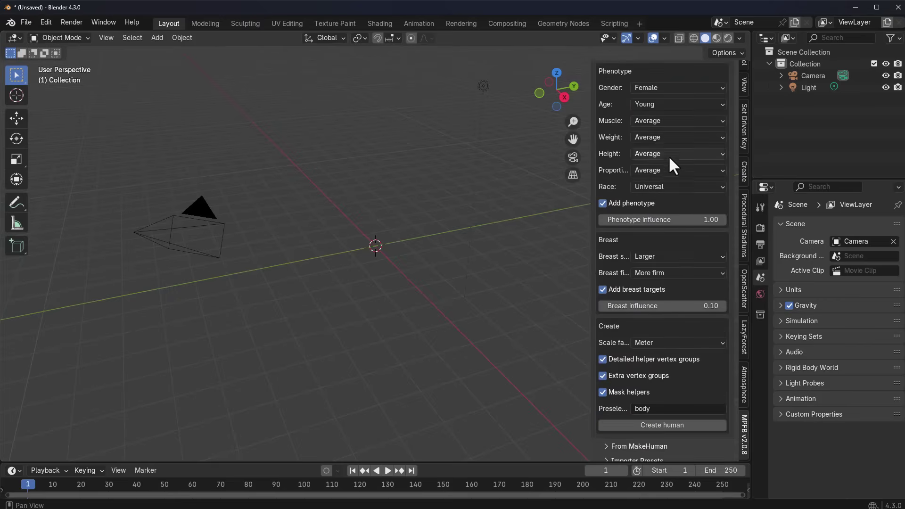
left_click(663, 104)
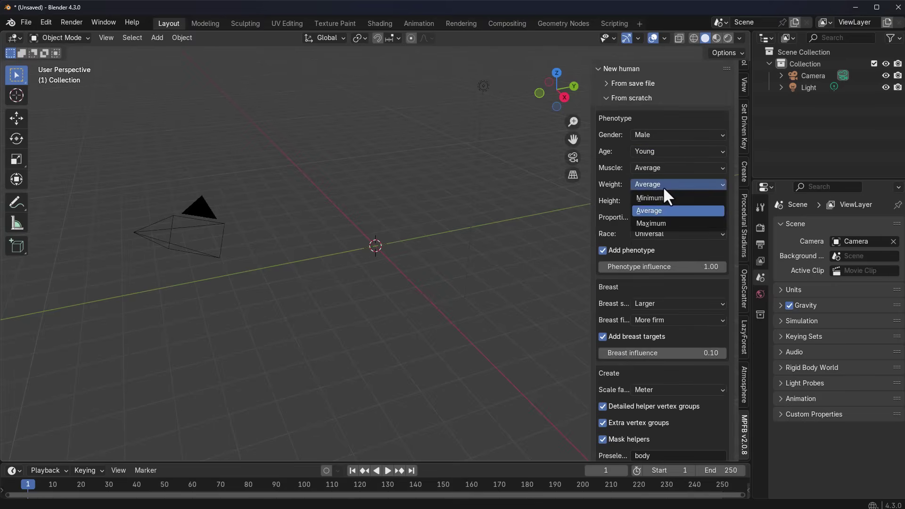
left_click(657, 216)
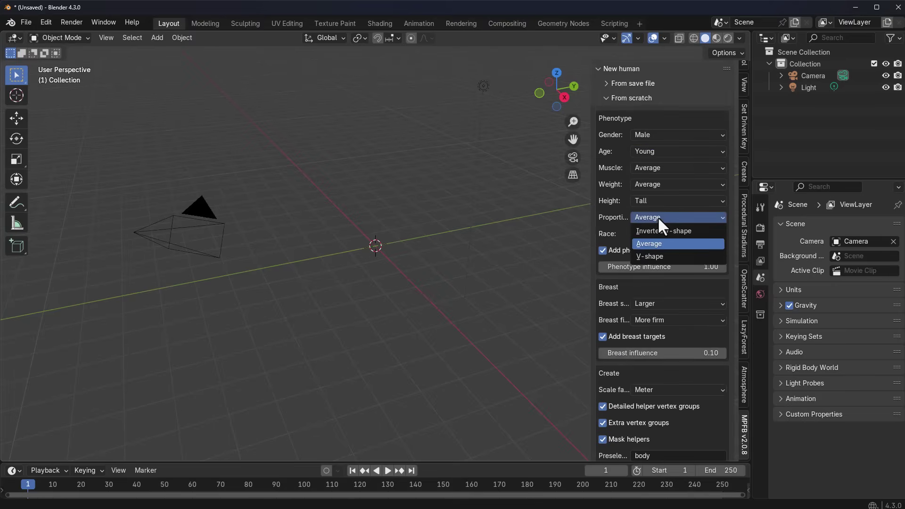
left_click(661, 258)
left_click(670, 233)
- Set the breast size to Smaller and the breast firmness to Less firm, and create the human
left_click(664, 163)
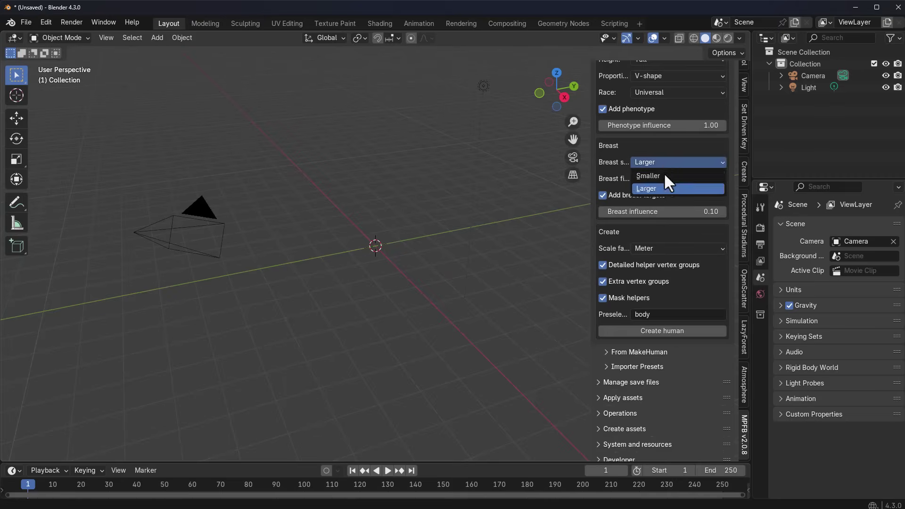
left_click(663, 176)
left_click(657, 178)
left_click(655, 192)
scroll(660, 259, "down", 1)
left_click(676, 322)
- Examine the created human's body and head, including its mesh topology in Edit Mode
scroll(374, 166, "up", 4)
middle_click_drag(374, 166, 439, 281)
scroll(407, 241, "up", 5)
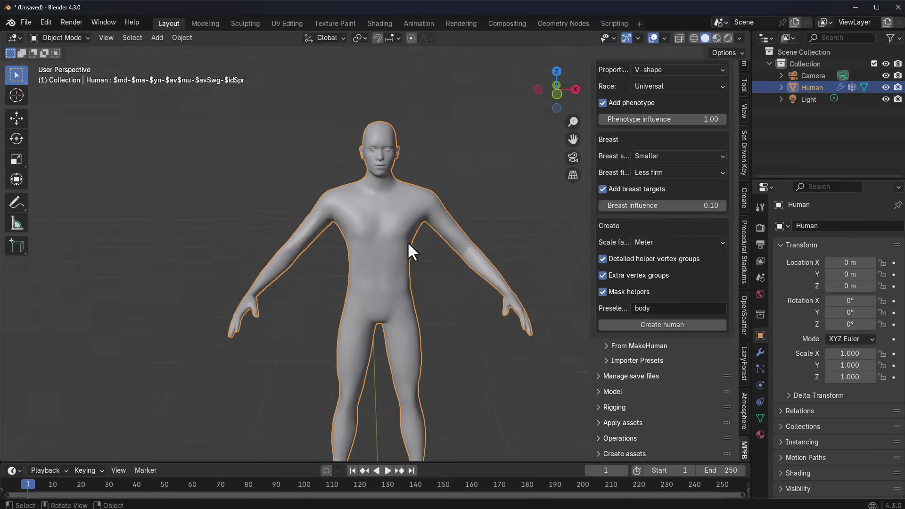
middle_click_drag(414, 195, 407, 221, "shift")
scroll(416, 192, "up", 3)
key("Tab")
scroll(434, 166, "up", 4)
scroll(420, 196, "down", 2)
middle_click_drag(436, 208, 485, 201)
key("Tab")
scroll(485, 201, "down", 10)
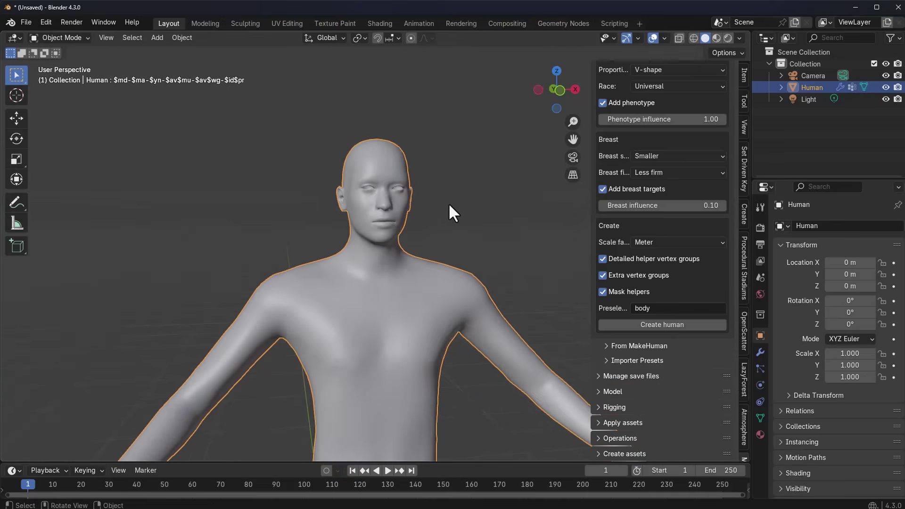
middle_click_drag(445, 304, 436, 287, "shift")
middle_click_drag(435, 286, 447, 301)
- Shape the chin of the human by setting the chin cleft to -0.39 and the chin bones to 0.06
left_click(404, 279)
left_click(365, 252)
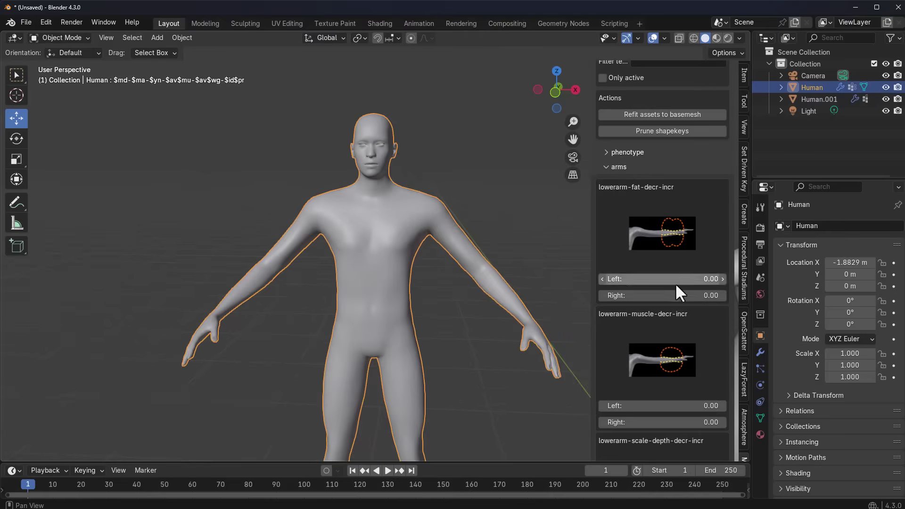
left_click(617, 225)
scroll(399, 275, "up", 6)
middle_click_drag(396, 127, 410, 254, "shift")
scroll(639, 380, "down", 3)
left_click_drag(655, 354, 631, 353)
left_click_drag(655, 243, 664, 243)
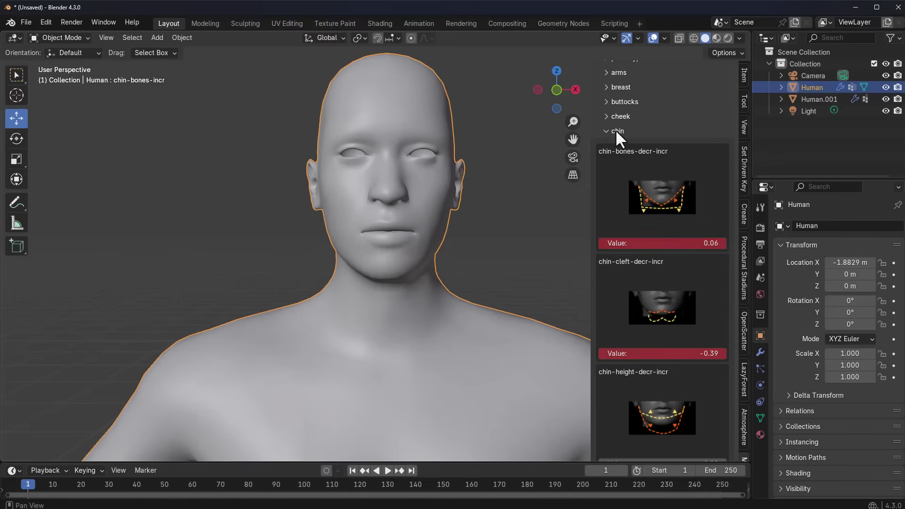
left_click(615, 130)
left_click(615, 117)
scroll(636, 279, "down", 8)
scroll(637, 279, "up", 8)
left_click(620, 163)
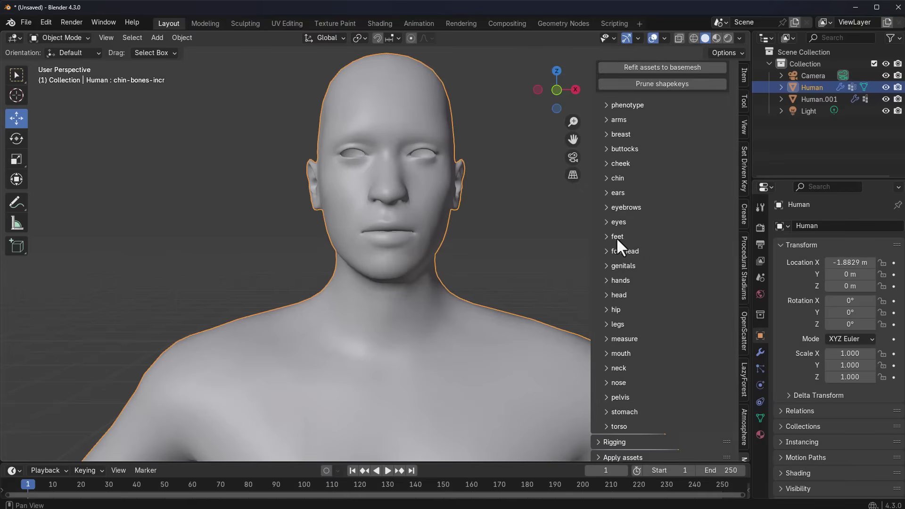
- Set the human's eye bag size (eye-bag-decr-incr) to 0.16 for the left eye and 0.15 for the right eye
left_click(618, 222)
scroll(637, 336, "down", 3)
left_click_drag(642, 263, 707, 263)
left_click_drag(643, 279, 706, 279)
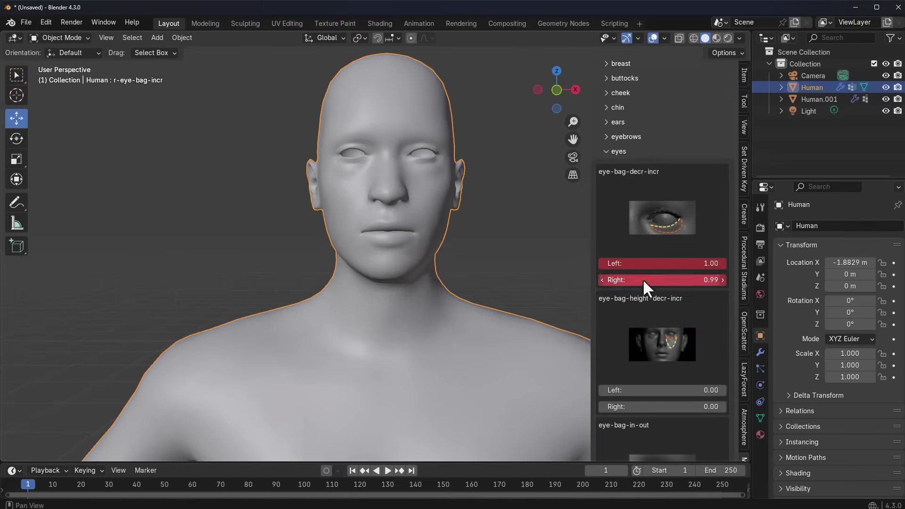
middle_click_drag(509, 235, 537, 238)
scroll(537, 238, "up", 2)
left_click_drag(685, 280, 632, 280)
mouse_move(679, 263)
left_mouse_down()
mouse_move(657, 264)
mouse_move(672, 264)
left_mouse_up()
scroll(655, 320, "down", 3)
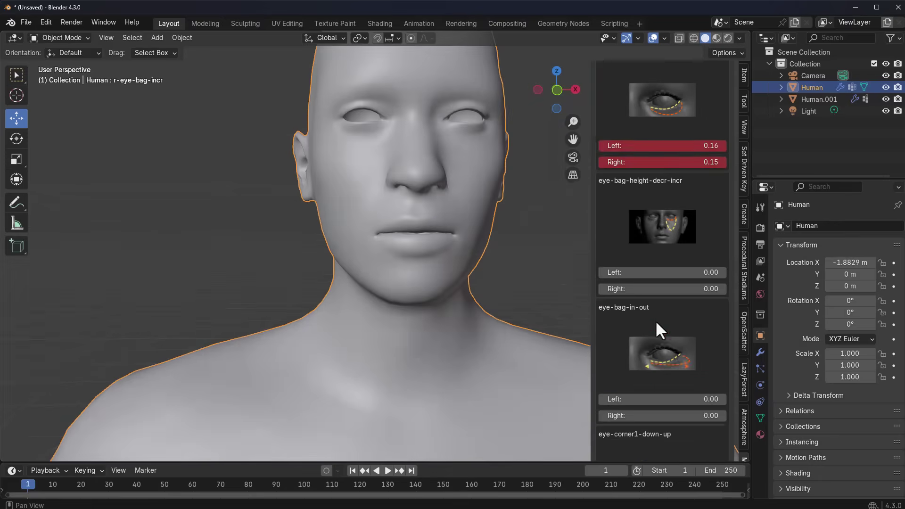
- Reshape the human's mouth with several mouth targets, setting the lower lip middle height (mouth-lowerlip-middle-down-up) to 0.87
scroll(655, 320, "up", 6)
left_click(617, 247)
scroll(622, 271, "down", 2)
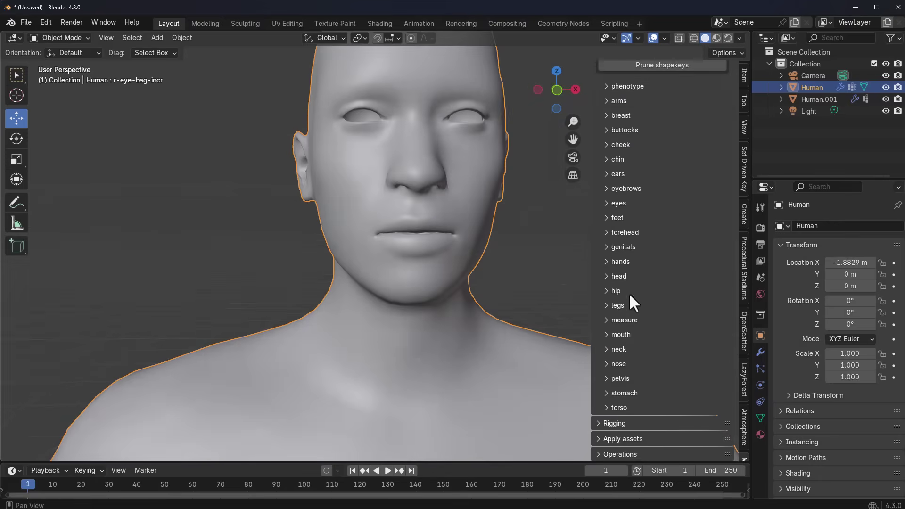
left_click(620, 334)
scroll(654, 320, "down", 3)
left_click_drag(663, 306, 646, 305)
left_click_drag(662, 415, 709, 415)
middle_click_drag(528, 329, 556, 330)
scroll(674, 371, "down", 3)
left_click_drag(653, 313, 707, 313)
scroll(652, 313, "down", 2)
left_click_drag(628, 284, 652, 283)
scroll(629, 312, "down", 5)
left_click_drag(632, 371, 687, 371)
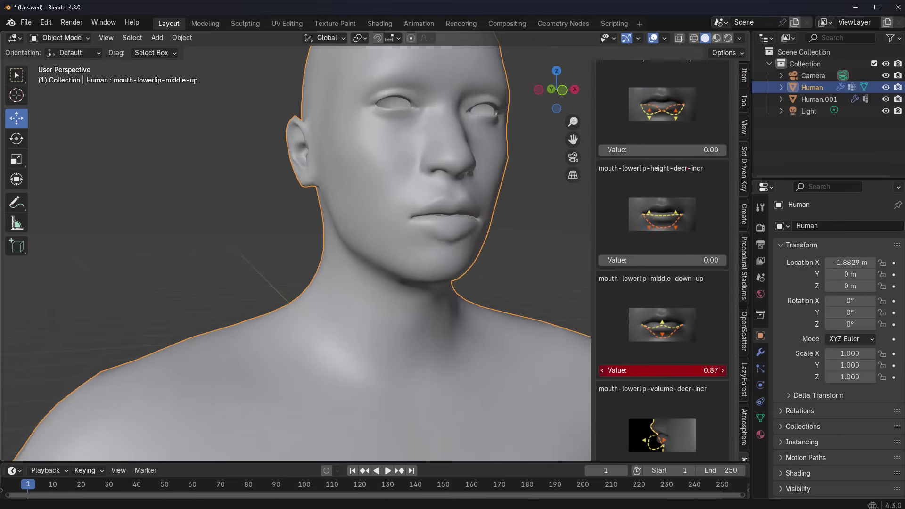
- Adjust the human's stomach shape with the stomach modelling targets
scroll(631, 320, "up", 10)
left_click(622, 271)
left_click(620, 344)
scroll(627, 346, "down", 4)
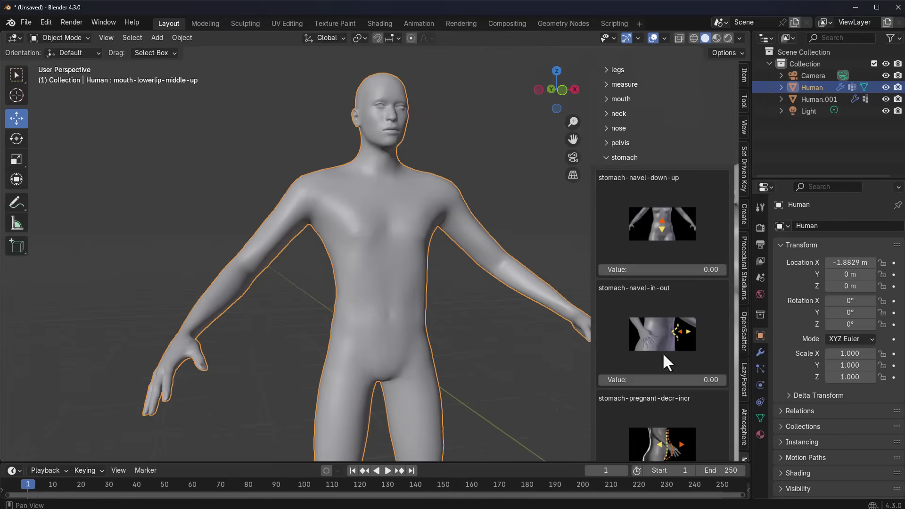
scroll(663, 352, "down", 5)
left_click_drag(662, 341, 634, 341)
scroll(380, 264, "up", 4)
middle_click_drag(379, 264, 412, 264)
left_click_drag(633, 341, 598, 341)
left_click_drag(662, 231, 667, 231)
- Reduce the human's head depth slightly (head-scale-depth-decr)
scroll(656, 301, "up", 4)
mouse_move(655, 434)
left_mouse_down()
mouse_move(686, 433)
mouse_move(650, 434)
left_mouse_up()
scroll(649, 340, "up", 5)
left_click_drag(655, 333, 647, 332)
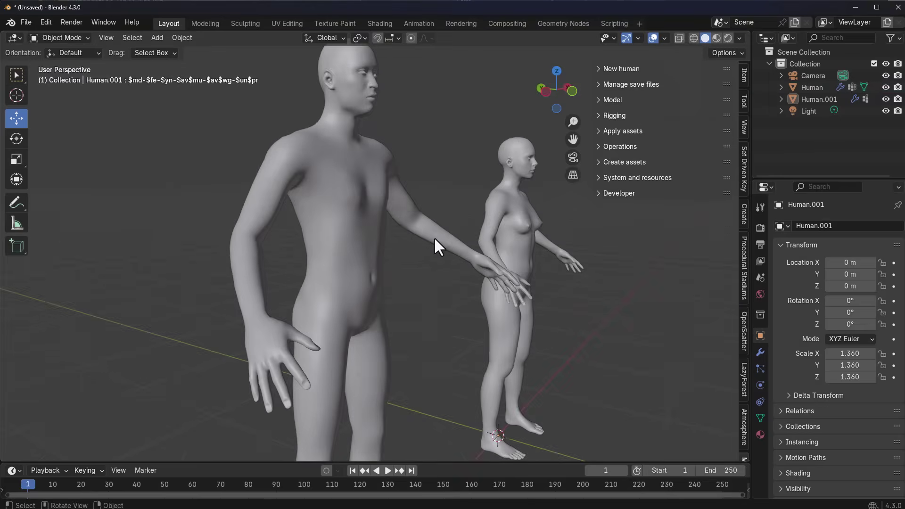
- Select the male human and add a Game engine standard rig to it with weights imported
scroll(434, 242, "up", 3)
middle_click_drag(401, 242, 380, 307)
left_click(344, 193)
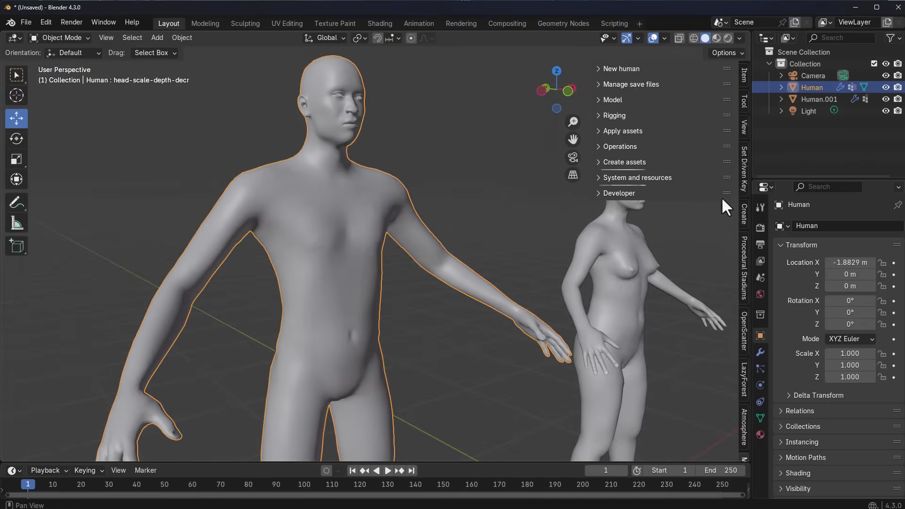
left_click(614, 115)
left_click(620, 131)
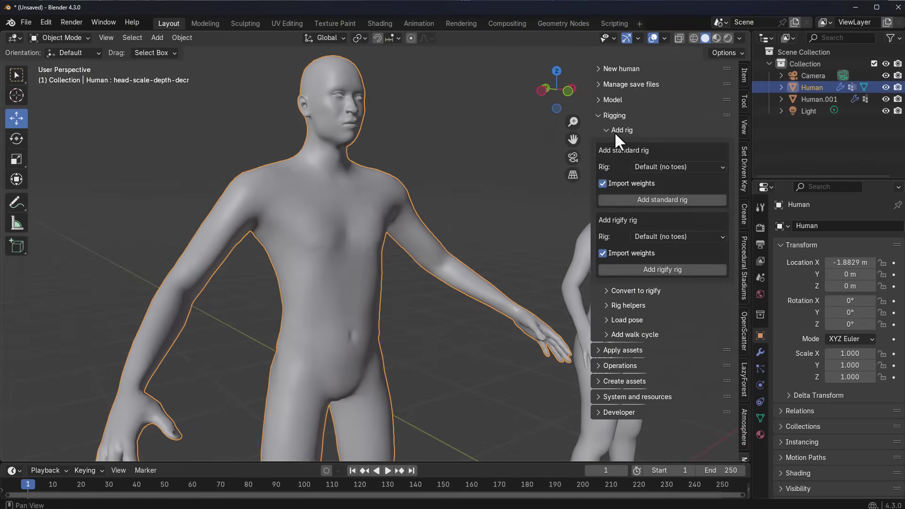
left_click(665, 167)
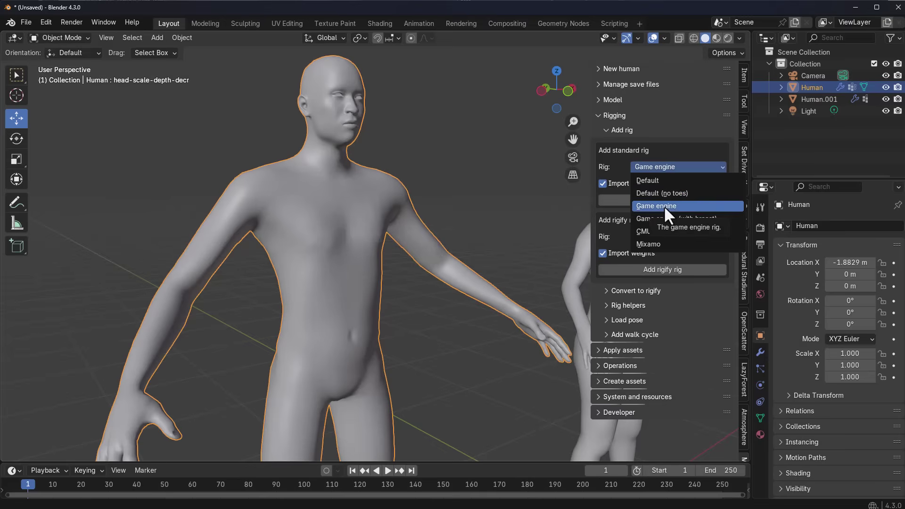
left_click(664, 206)
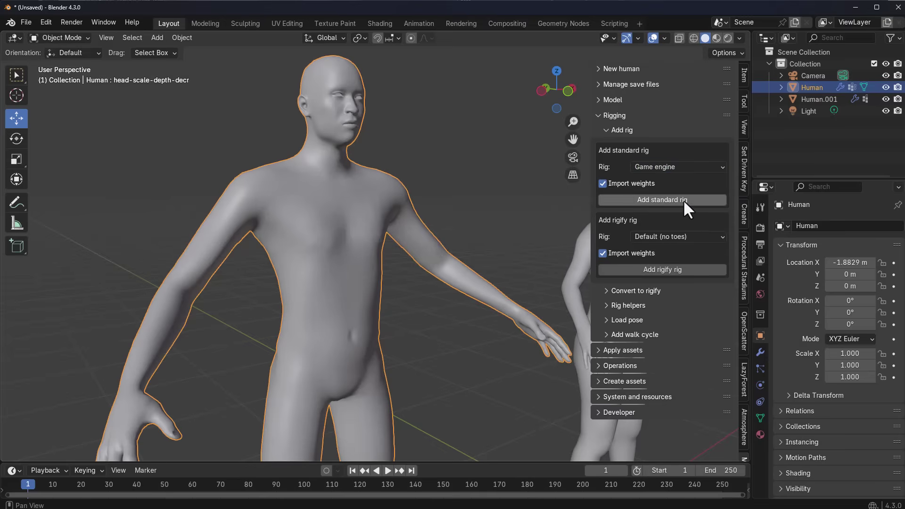
left_click(683, 199)
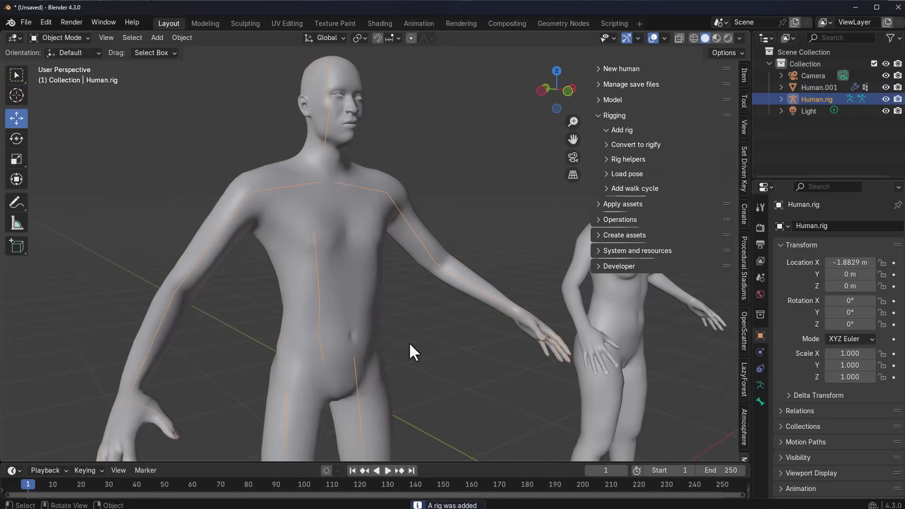
- Convert the human's rig to a Rigify rig named Man, with Produce enabled and Keep meta rig off
middle_click_drag(364, 296, 373, 248)
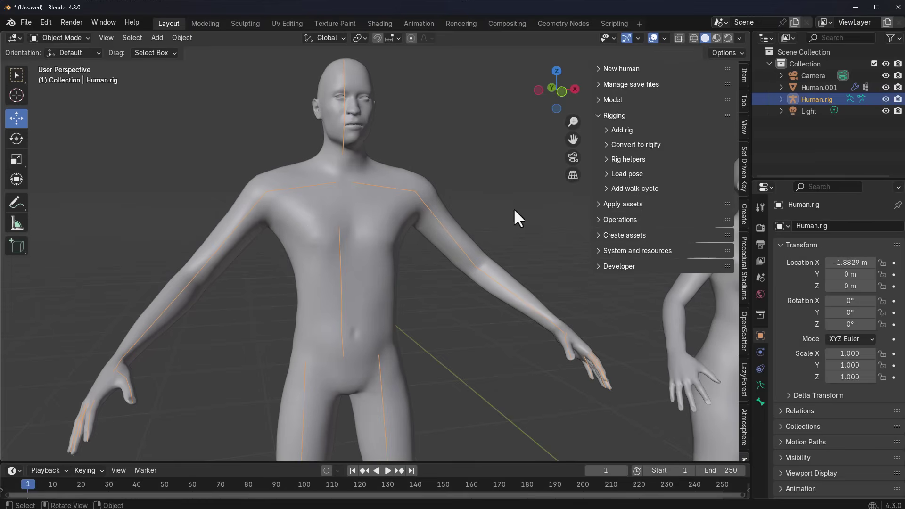
left_click(608, 145)
left_click(654, 162)
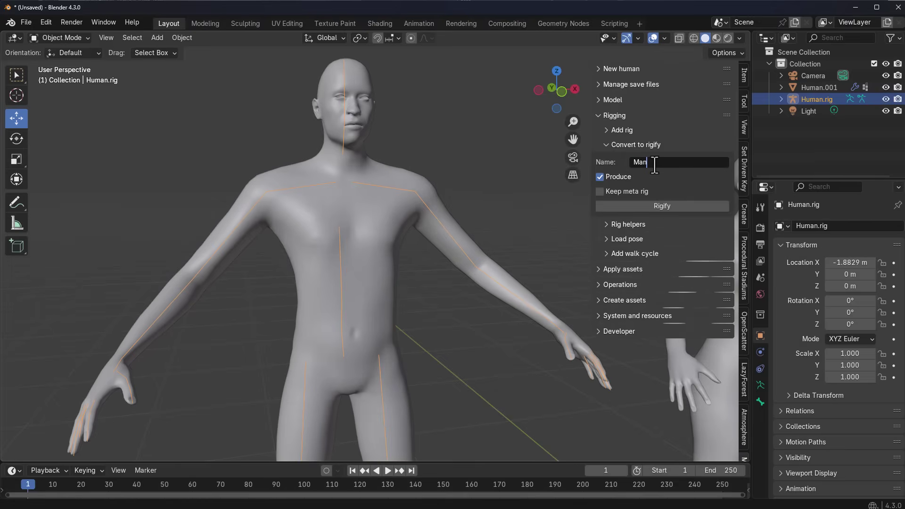
left_click(673, 208)
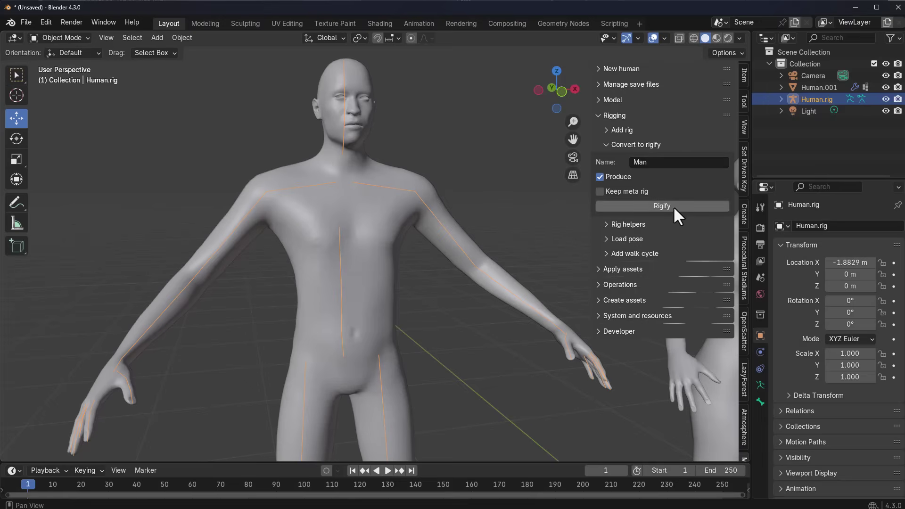
left_click(670, 209)
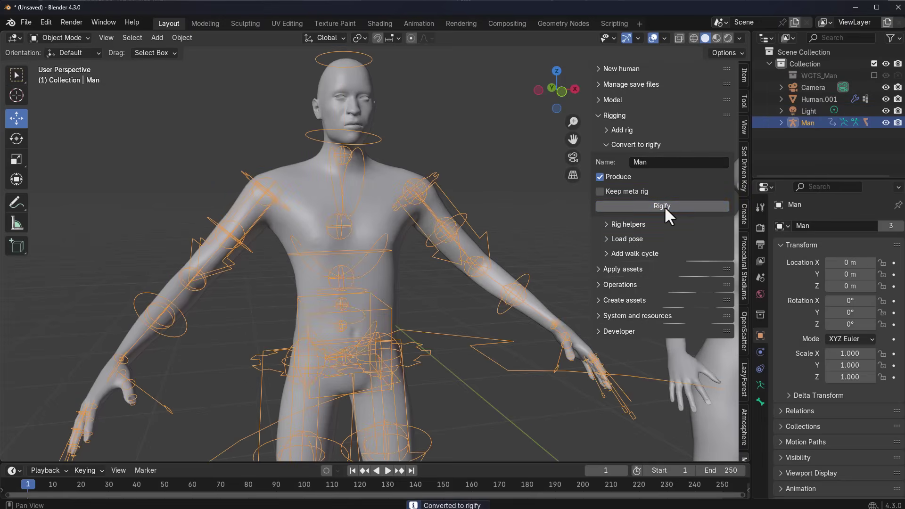
- Look up the Rigify add-on in the add-on preferences, expand its details, and save the preferences
left_click(47, 21)
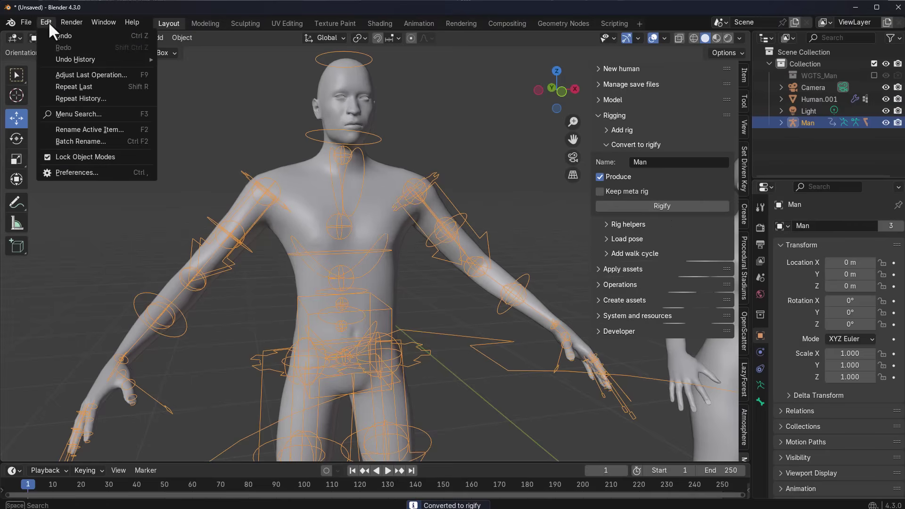
left_click(75, 172)
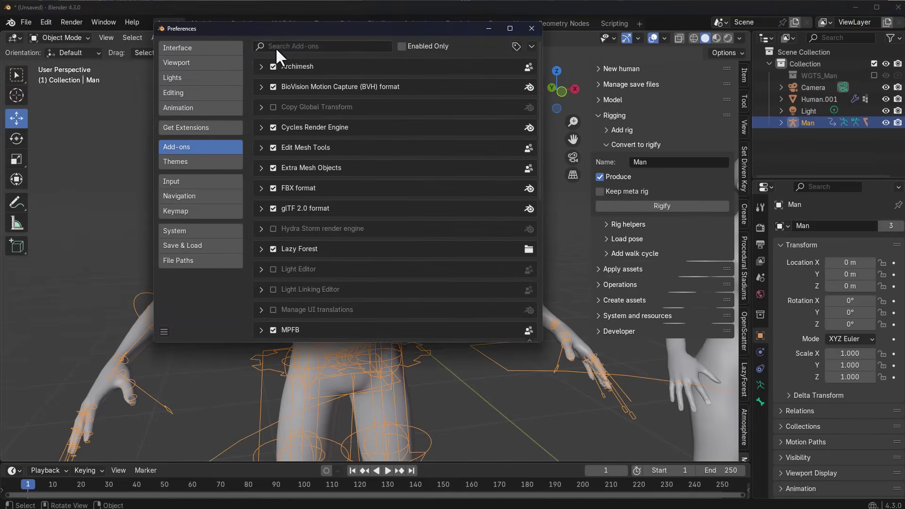
left_click(276, 47)
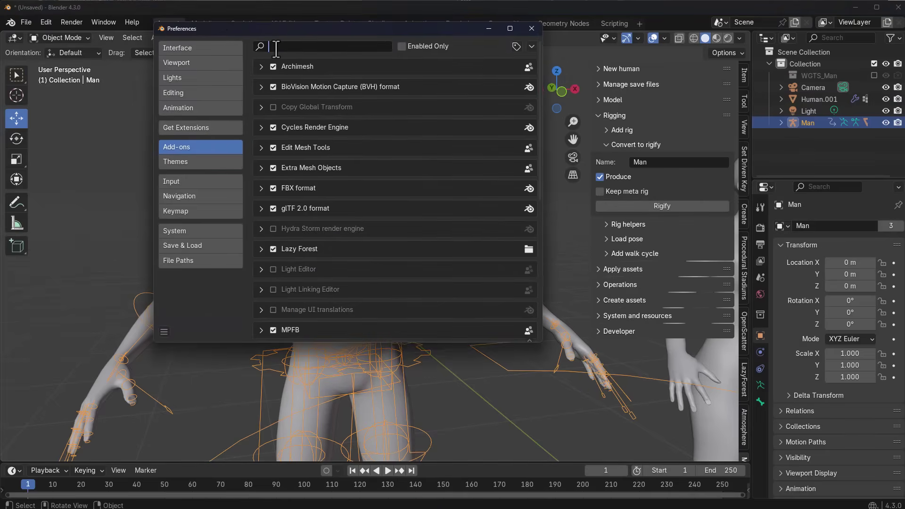
type("Rigify")
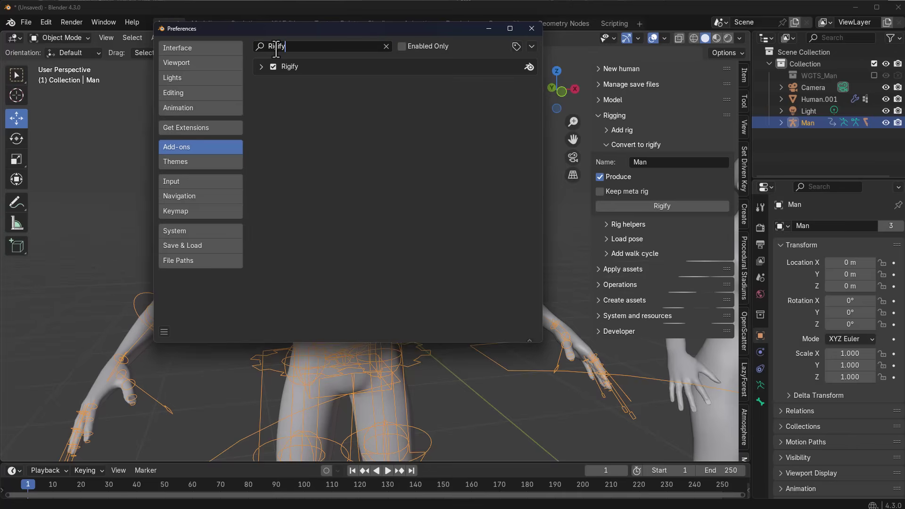
left_click(261, 68)
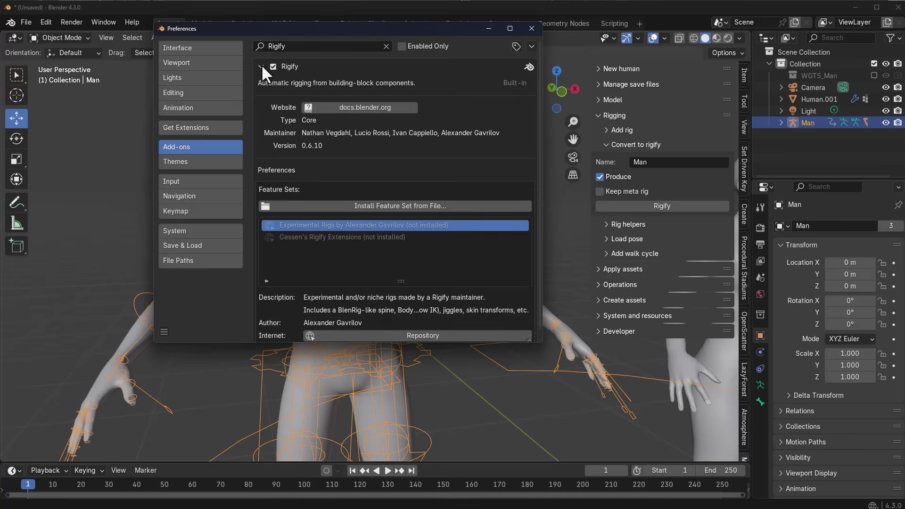
left_click(164, 333)
left_click(180, 295)
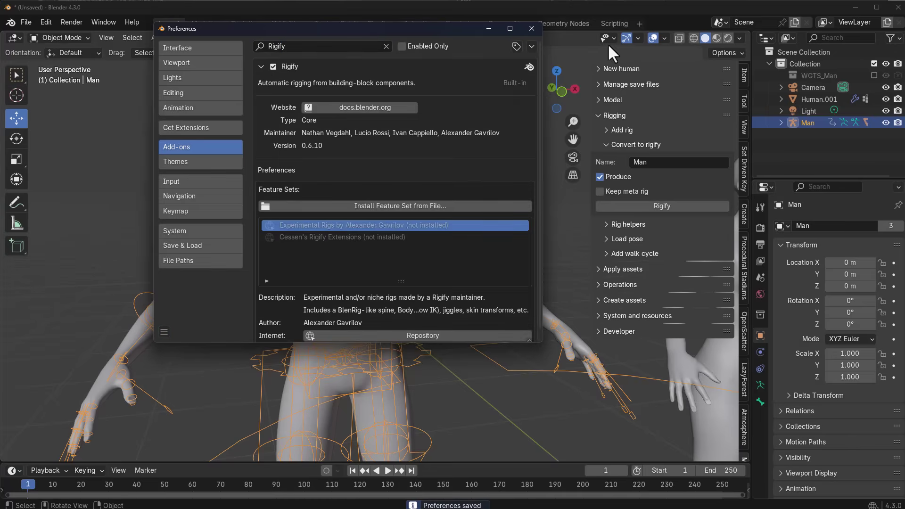
left_click(531, 28)
- Switch the Man rig to Pose Mode
middle_click_drag(392, 313, 365, 320)
scroll(409, 262, "down", 1)
scroll(408, 262, "up", 1)
scroll(348, 188, "up", 2)
middle_click_drag(370, 217, 474, 90, "shift")
left_click(474, 90)
left_click(389, 161)
left_click(60, 37)
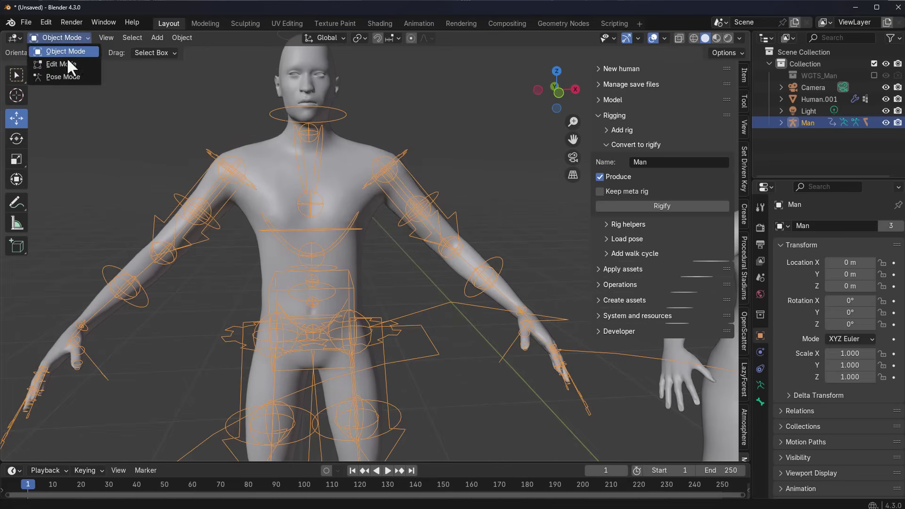
left_click(66, 77)
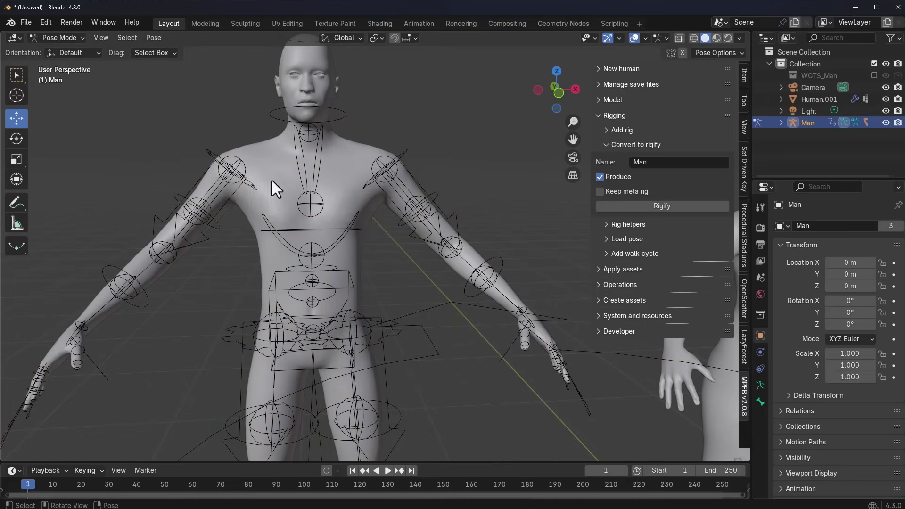
- Rotate the right upper arm control (upperarm_ik_r) freely with trackball rotation
left_click(239, 190)
key("r")
key("r")
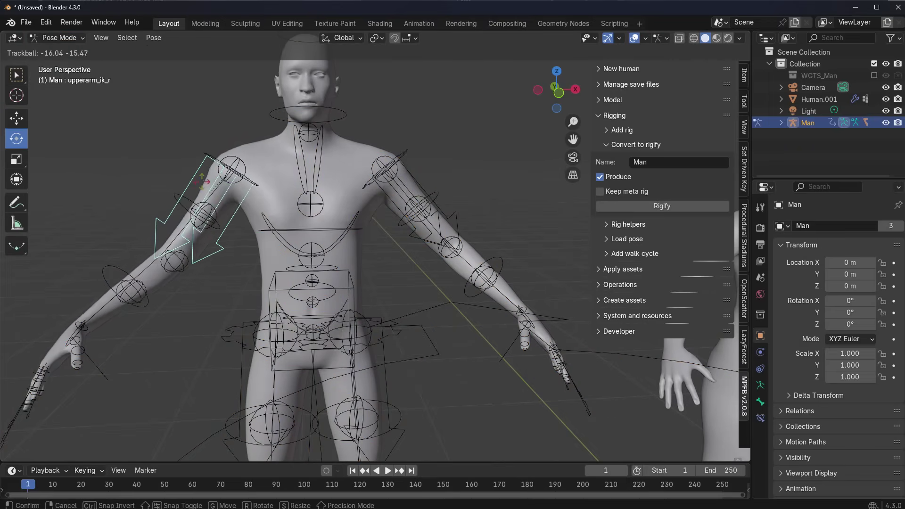
left_click(197, 186)
- Select the right hand IK control (hand_ik_r) and move it to test the arm's deformation
middle_click_drag(176, 277, 437, 284)
left_click(169, 302)
left_click(14, 122)
left_click_drag(427, 263, 368, 273)
middle_click_drag(368, 273, 281, 280)
scroll(281, 280, "down", 1)
middle_click_drag(337, 301, 354, 304, "shift")
scroll(282, 281, "up", 3)
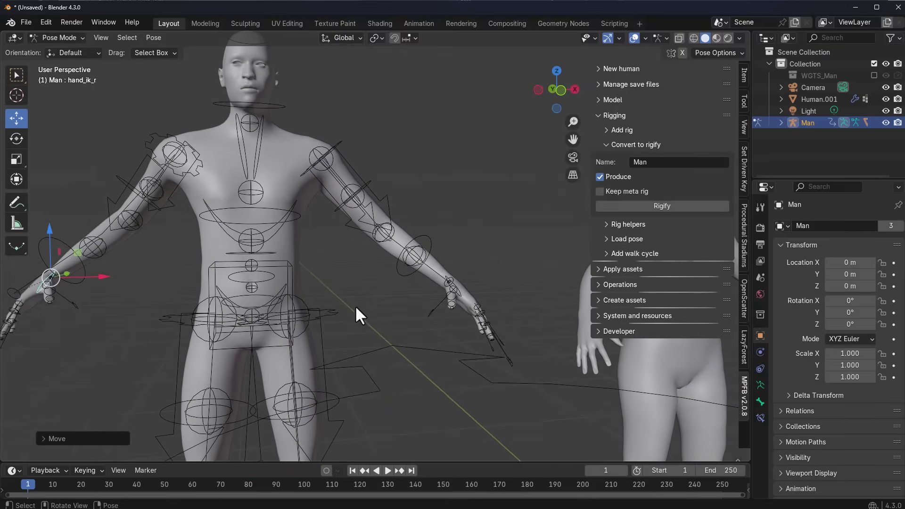
- Undo the posing, the Rigify conversion and the Game engine rig on the human
key("ctrl+z")
key("ctrl+z")
key("ctrl+z")
key("ctrl+z")
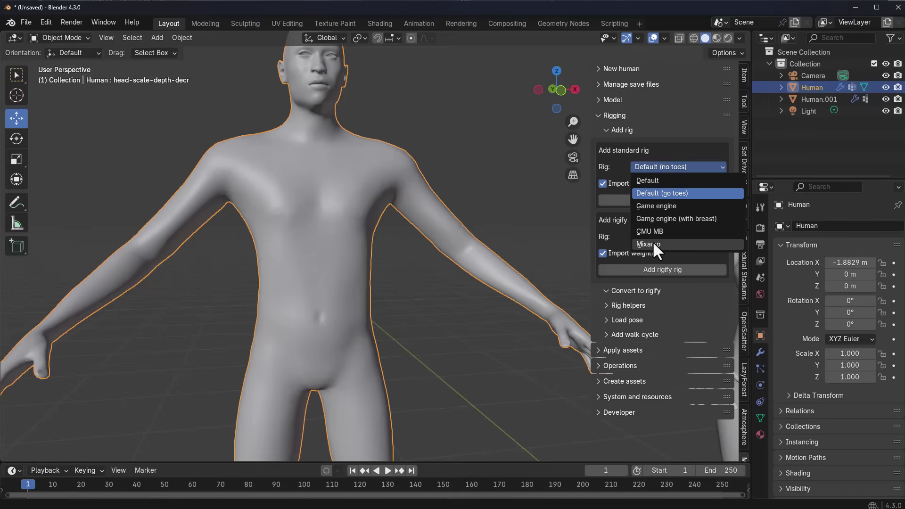
- Add a Mixamo standard rig to the human with weights imported
left_click(652, 243)
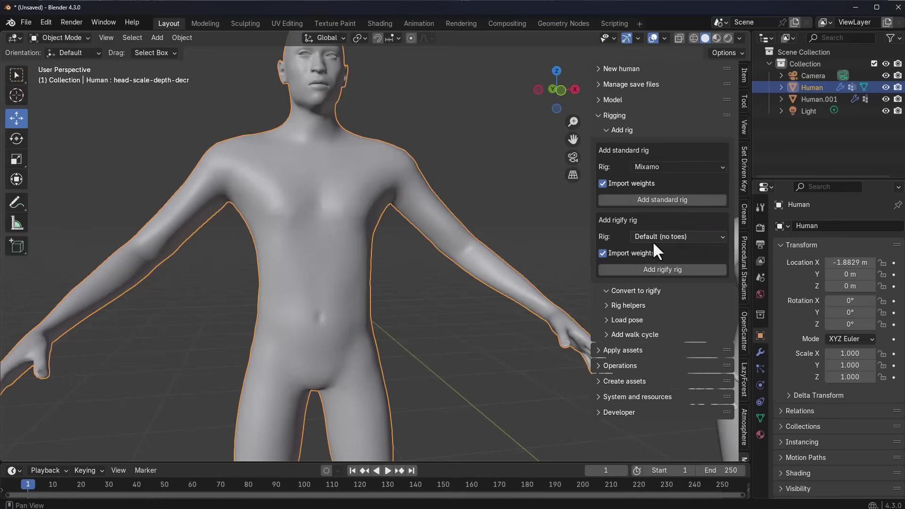
middle_click_drag(329, 295, 445, 171)
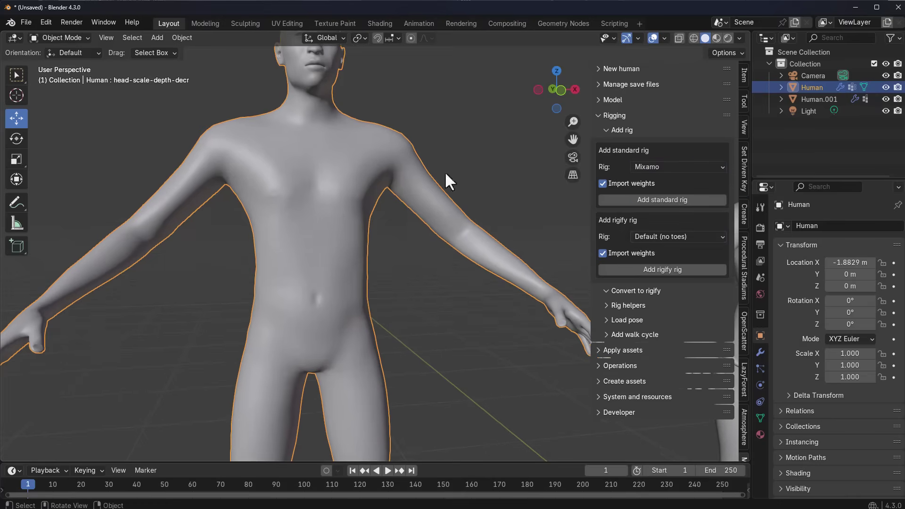
left_click(690, 199)
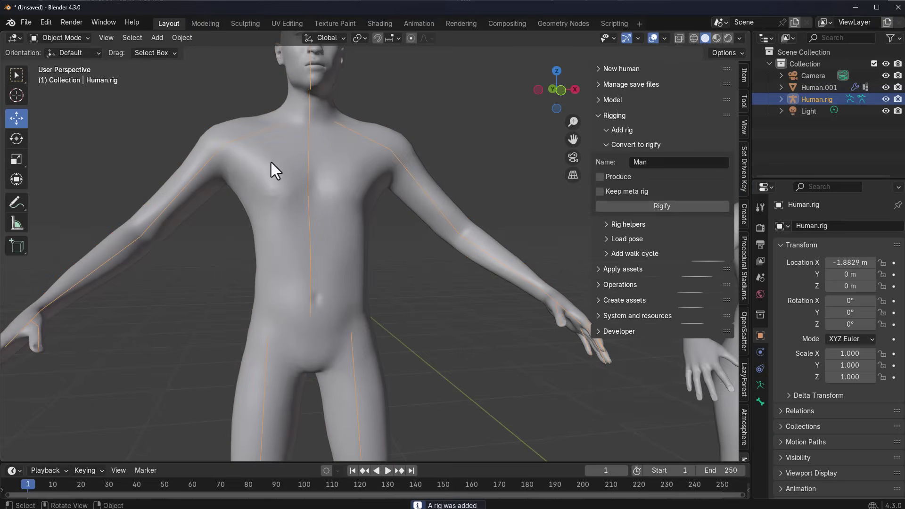
- Look over the rig helper options for arms, legs, fingers and eyes
left_click(626, 205)
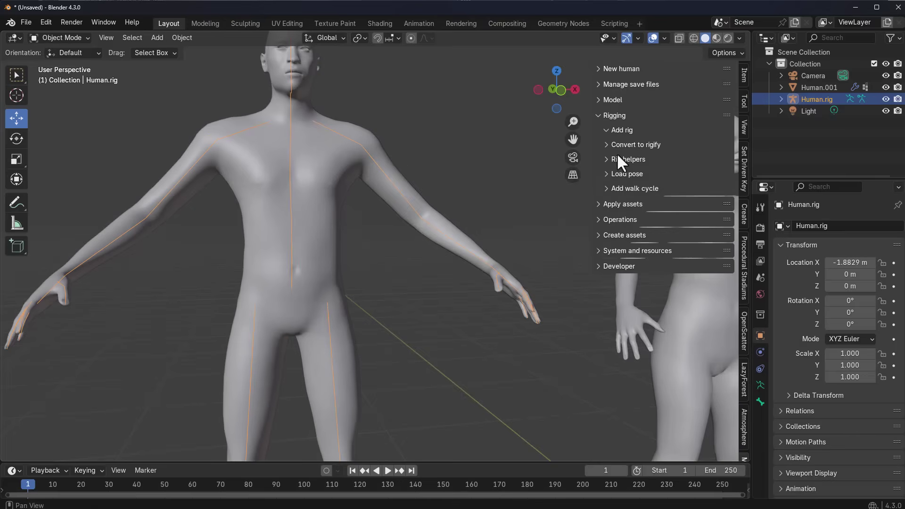
left_click(618, 158)
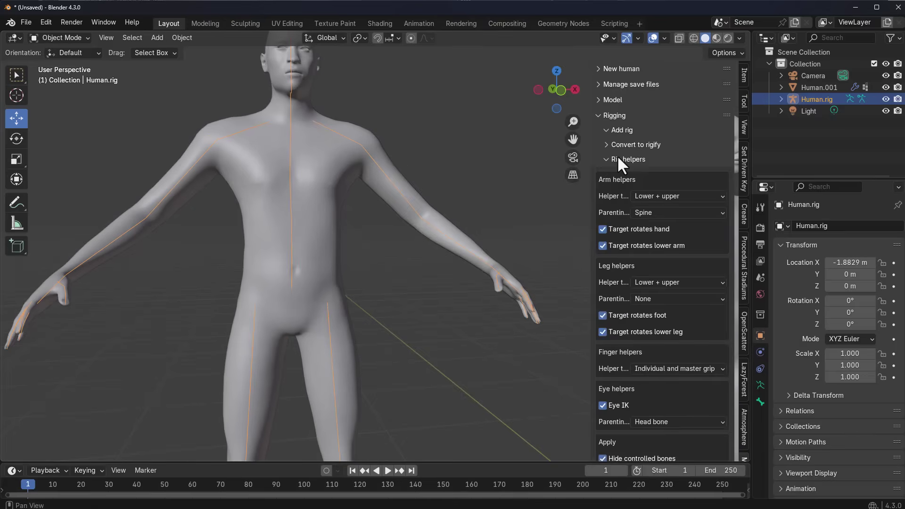
left_click(617, 158)
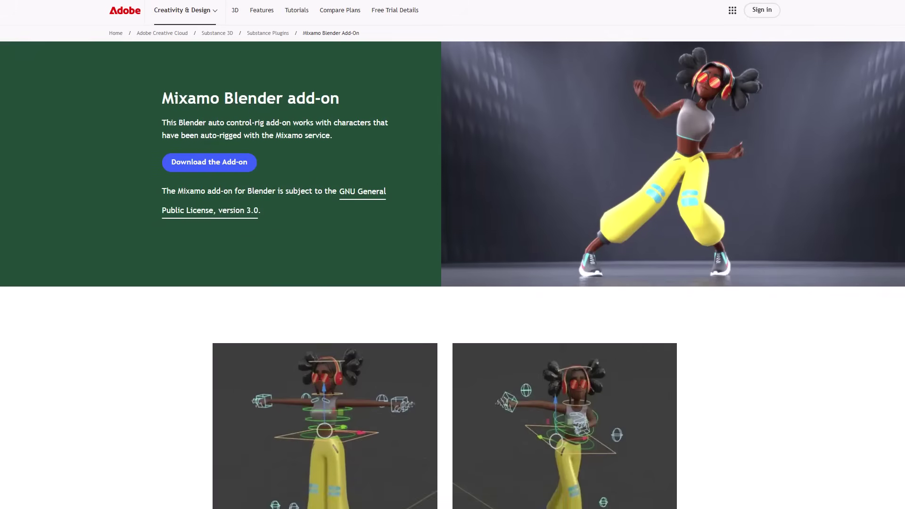
- Look through Adobe's Mixamo Blender add-on web page, including its control-rig example images
scroll(452, 274, "down", 1)
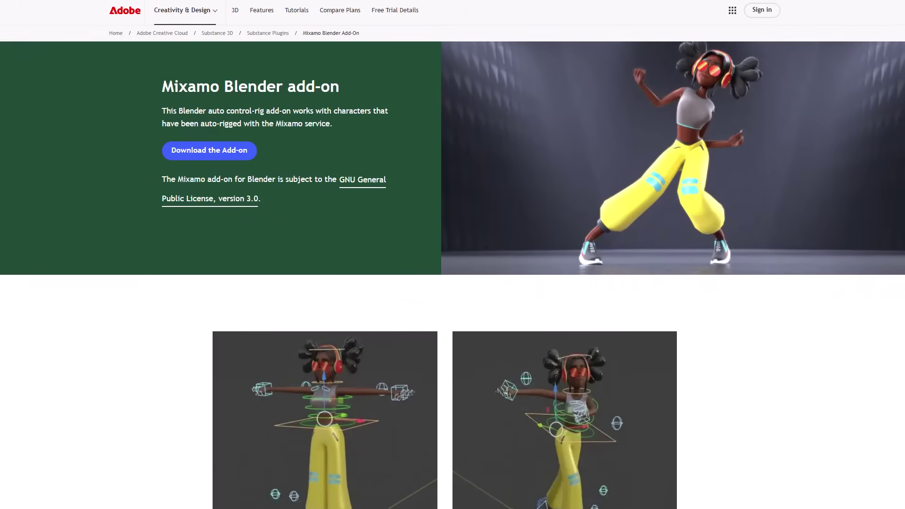
scroll(267, 70, "down", 1)
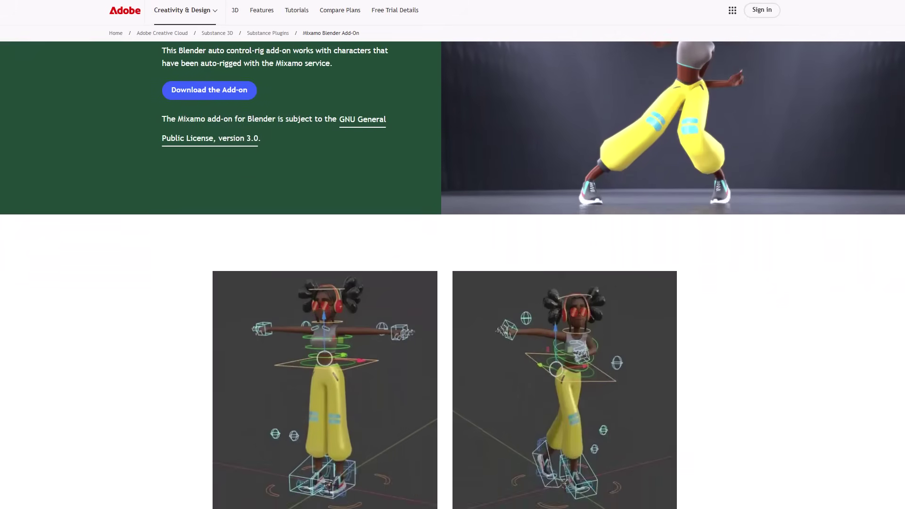
scroll(266, 69, "down", 1)
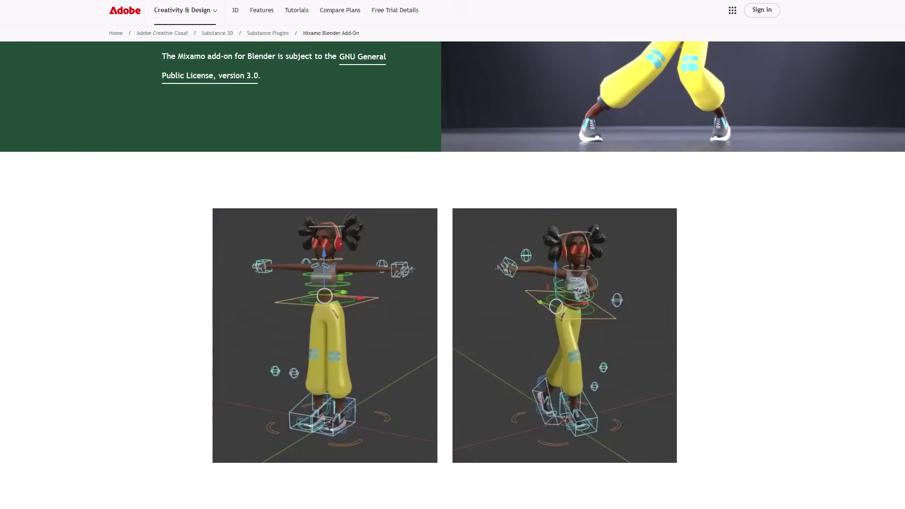
scroll(452, 276, "down", 1)
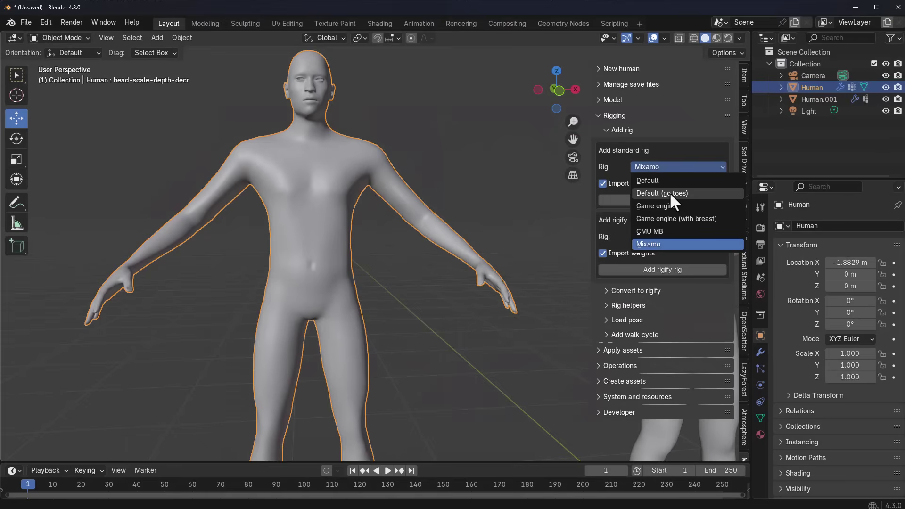
- Add a Default (no toes) standard rig to the human with weights imported, and add the rig helpers with their default options
left_click(670, 192)
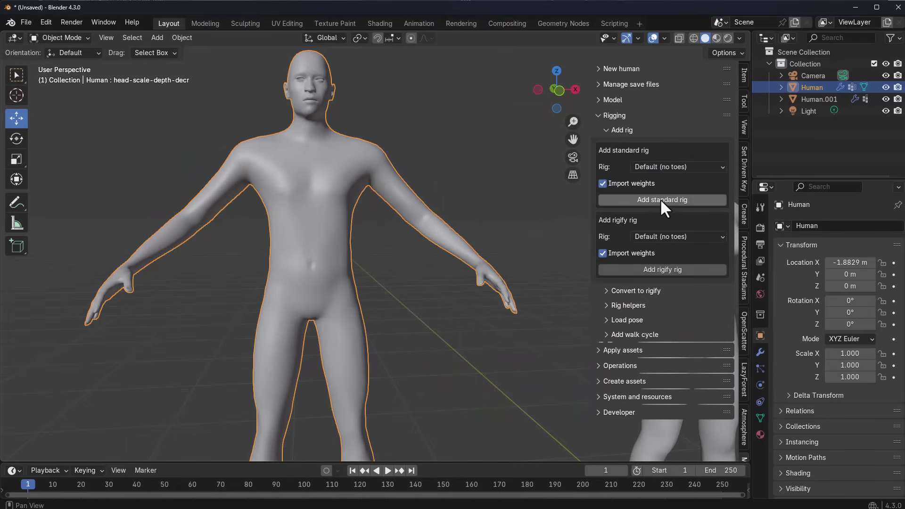
left_click(661, 198)
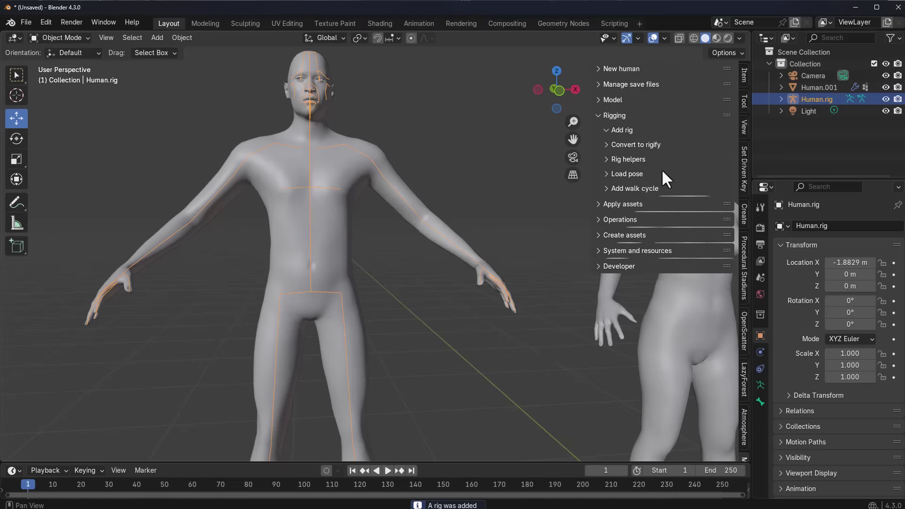
left_click(634, 158)
scroll(643, 273, "down", 8)
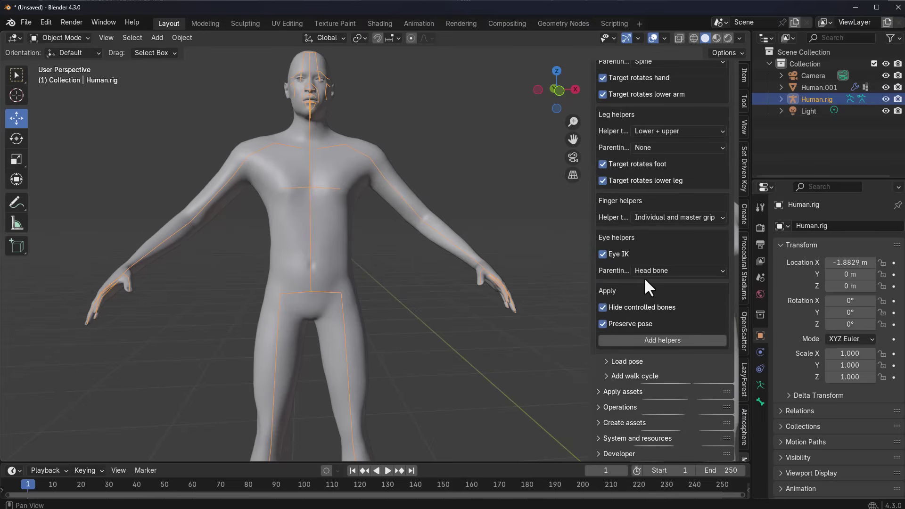
left_click(686, 338)
middle_click_drag(428, 228, 397, 242)
left_click(543, 227)
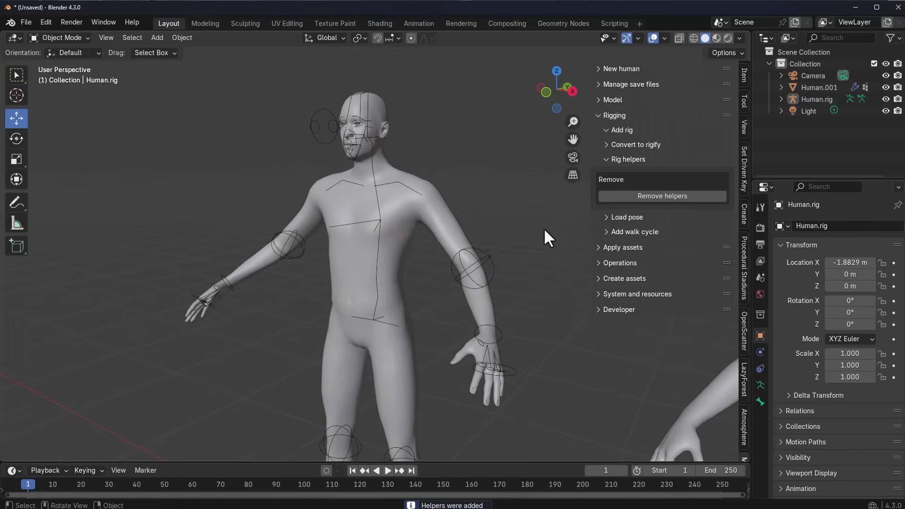
- Put the human's rig in Pose Mode, then move the left hand IK control in toward the body and rotate it
left_click(475, 254)
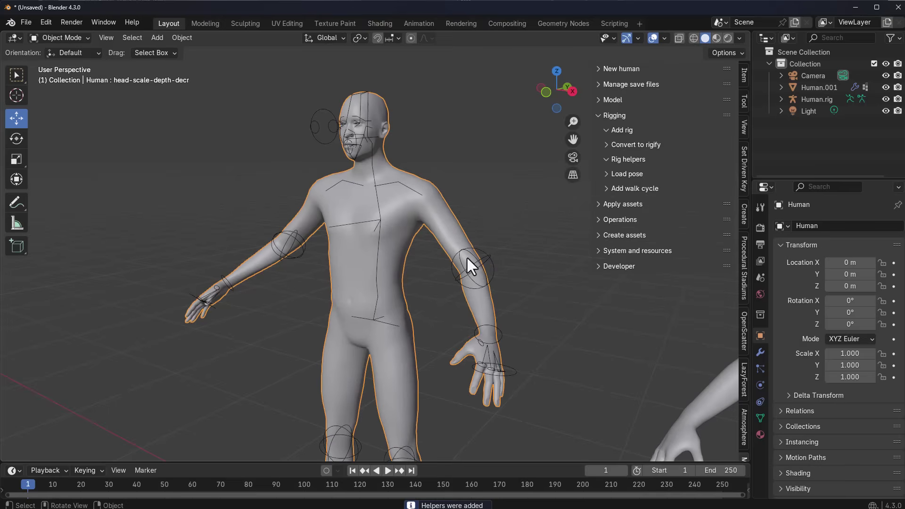
left_click(454, 271)
left_click(48, 37)
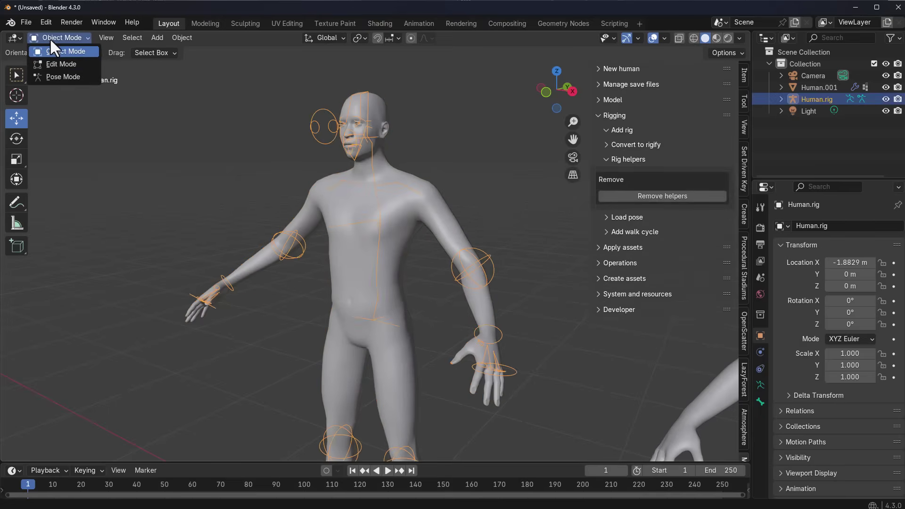
left_click(62, 77)
middle_click_drag(481, 258, 443, 330)
left_click(440, 286)
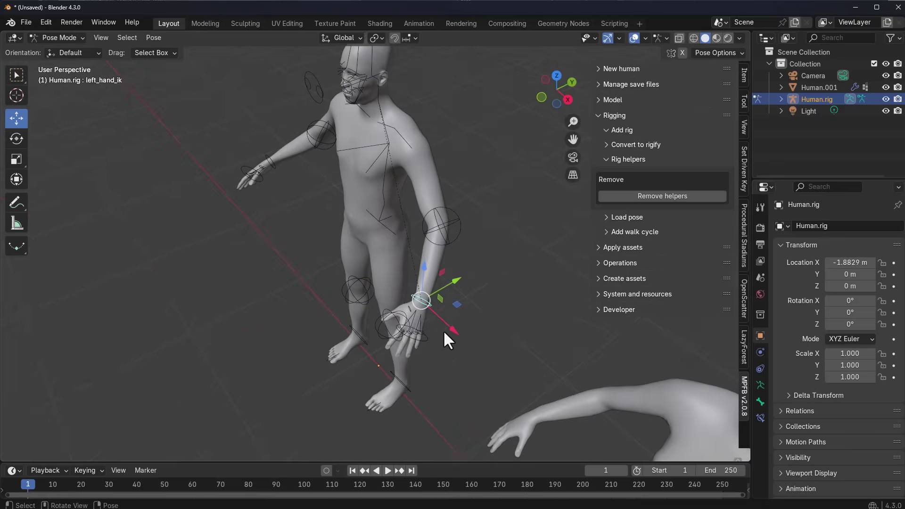
left_click_drag(455, 300, 408, 288)
key("r")
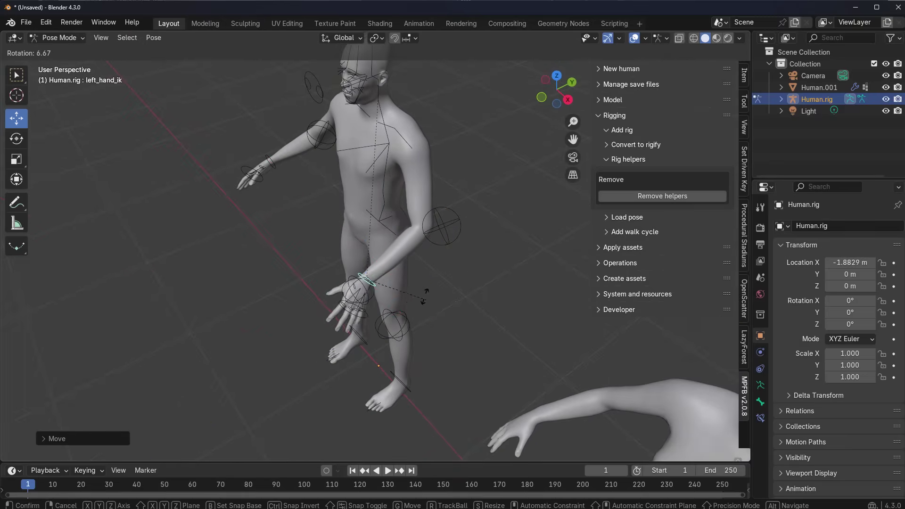
left_click(394, 317)
middle_click_drag(394, 316, 470, 284)
key("r")
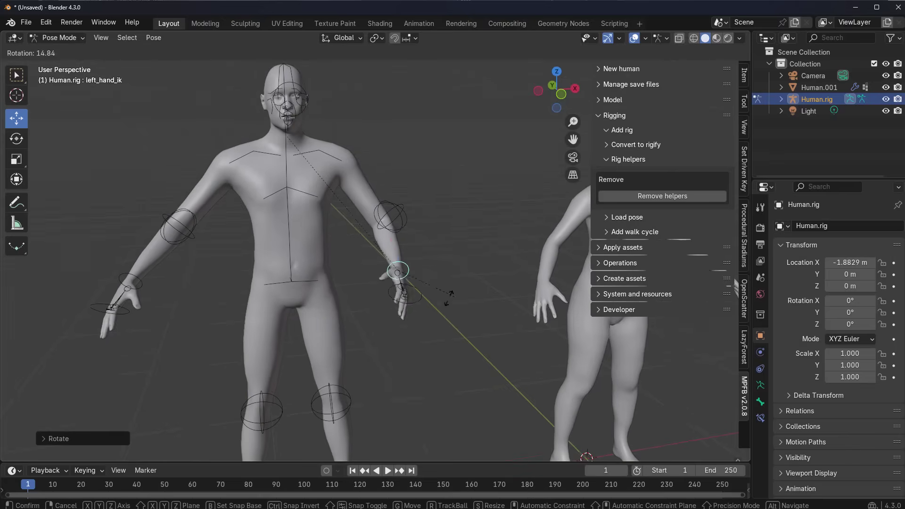
left_click(461, 293)
- Move the eye IK control in front of the human's face to redirect the gaze
middle_click_drag(299, 218, 323, 215, "shift")
scroll(353, 198, "up", 2)
left_click(264, 209)
left_click_drag(261, 155, 251, 148)
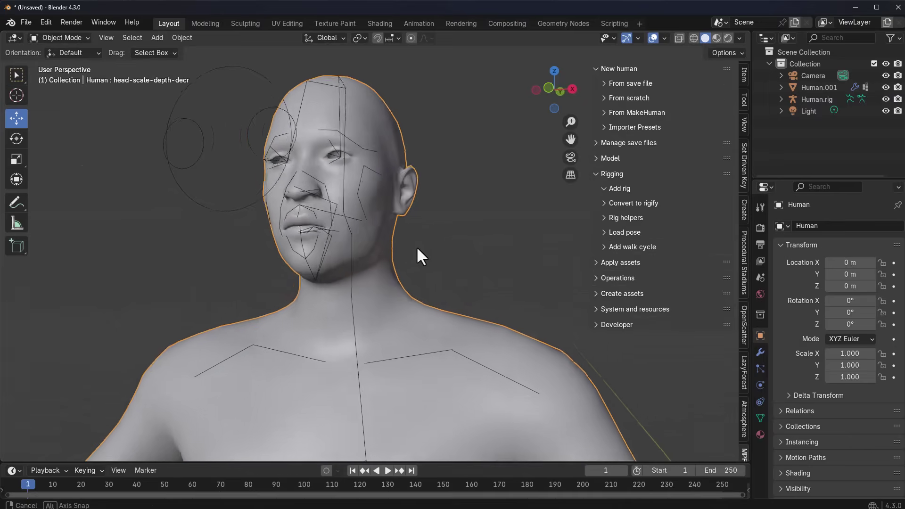
- Look over the add-on's asset filter, material and clothing settings, asset installation options and list of asset libraries
mouse_move(416, 247)
middle_mouse_down()
mouse_move(473, 245)
mouse_move(413, 254)
mouse_move(431, 253)
middle_mouse_up()
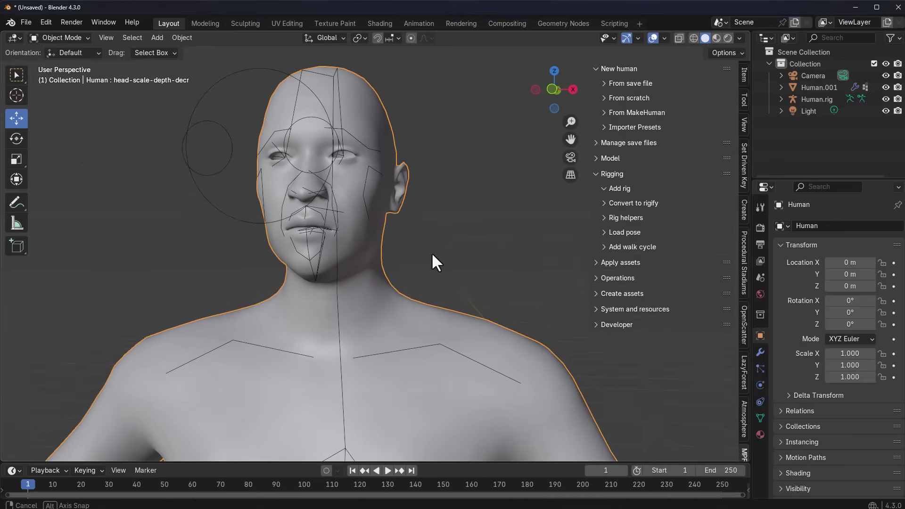
left_click(595, 174)
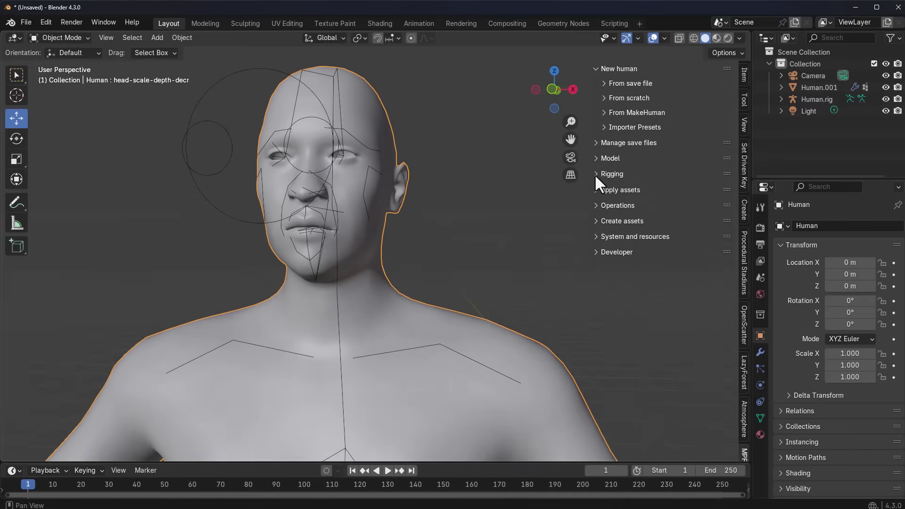
left_click(603, 188)
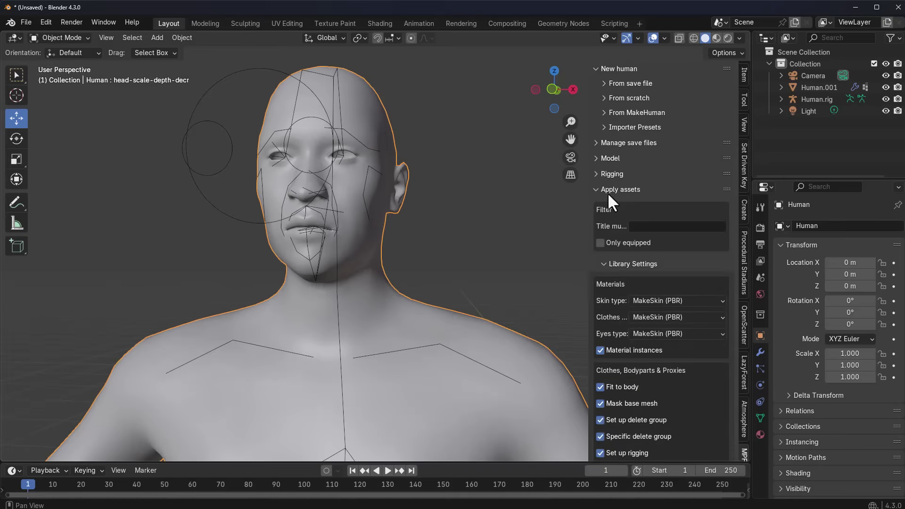
scroll(646, 243, "down", 5)
scroll(647, 227, "down", 15)
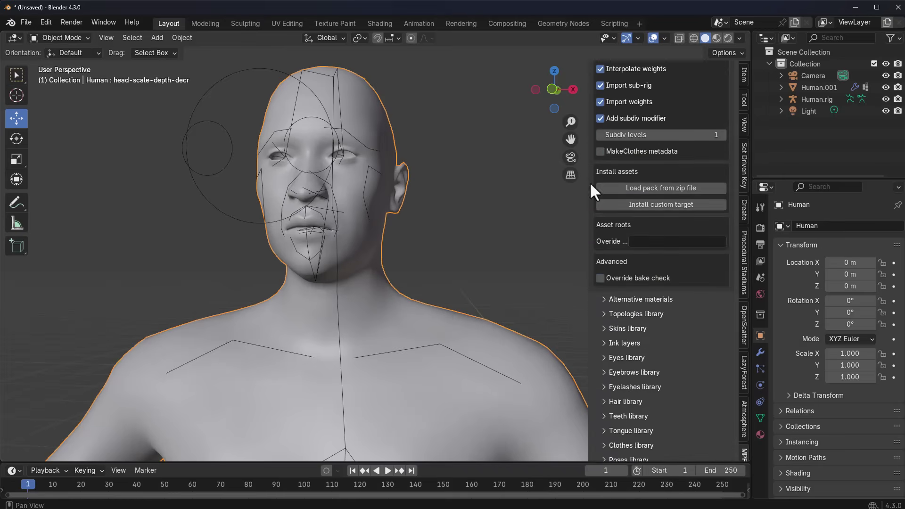
scroll(630, 243, "up", 17)
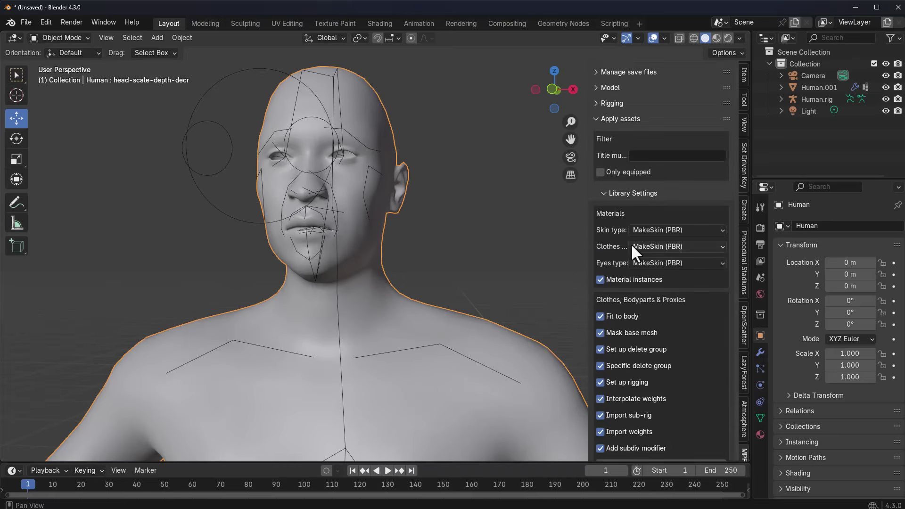
scroll(630, 243, "up", 4)
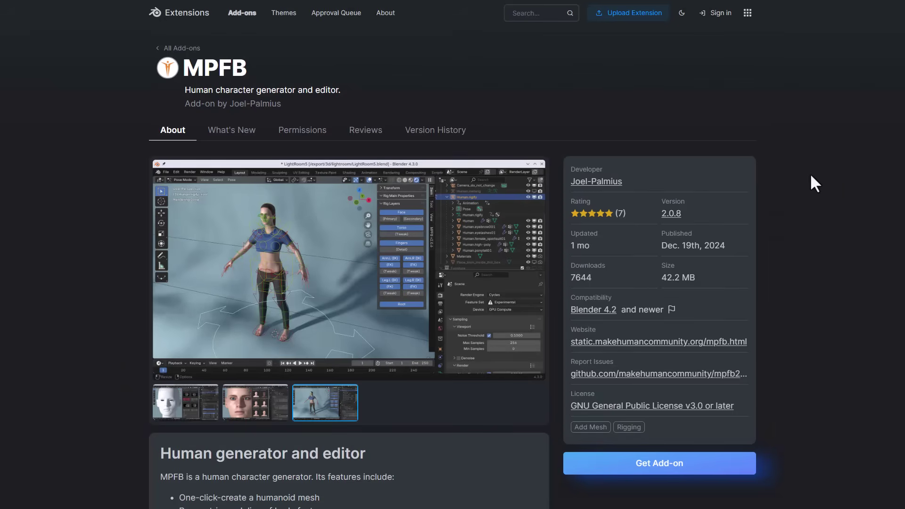
- Review the MPFB extension page and open the Asset Packs page on the MakeHuman Community website
scroll(810, 175, "down", 5)
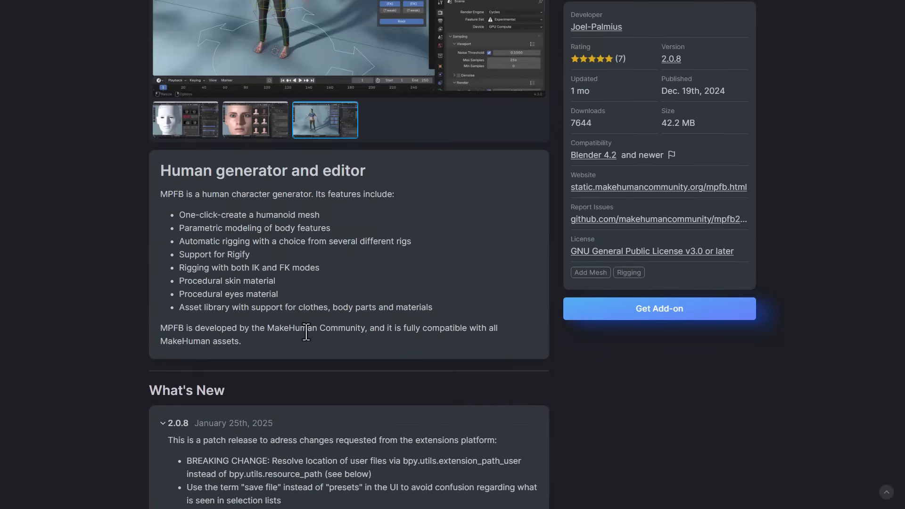
scroll(308, 332, "up", 3)
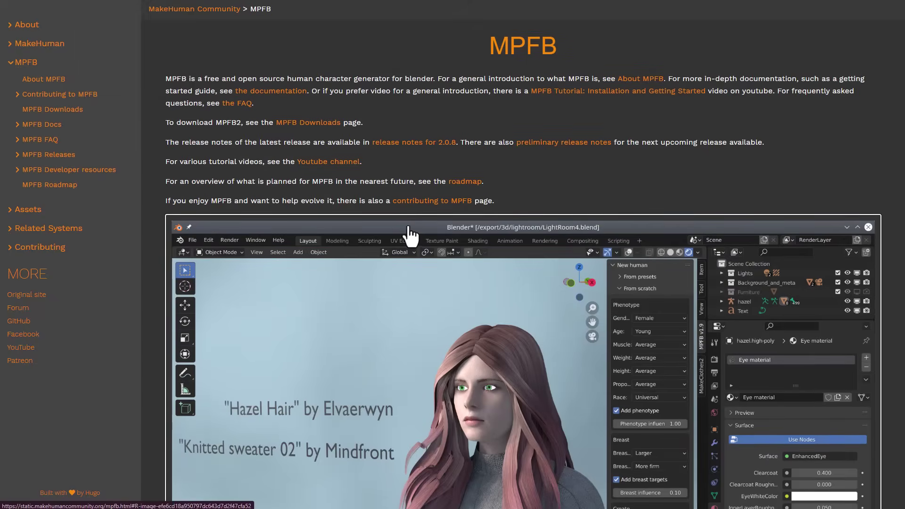
left_click(32, 209)
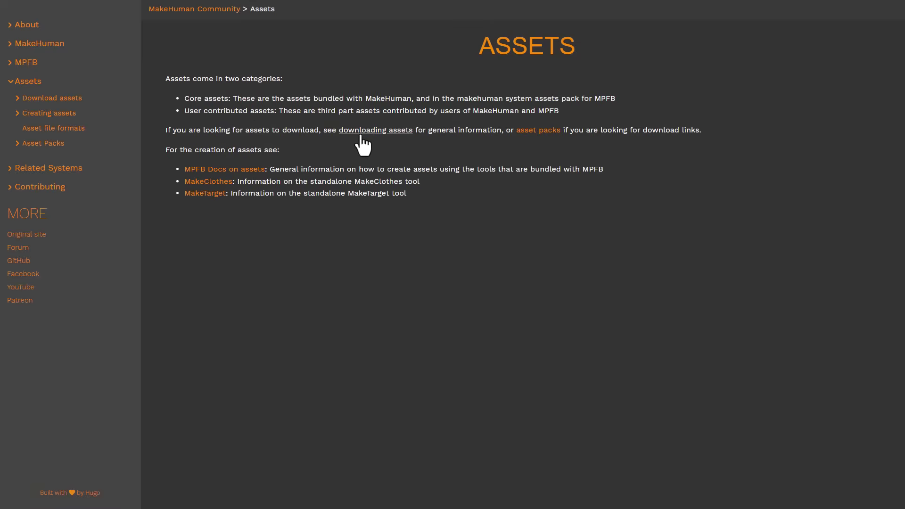
left_click(532, 130)
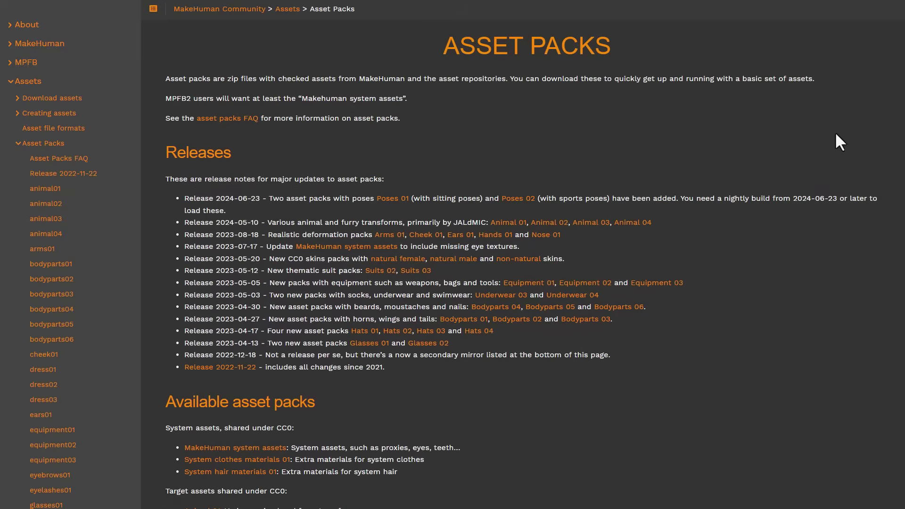
- Look through the available asset packs, including the previews in animal02 and makehuman_system_assets
scroll(835, 134, "down", 7)
scroll(440, 250, "down", 13)
scroll(382, 303, "up", 7)
scroll(397, 275, "up", 11)
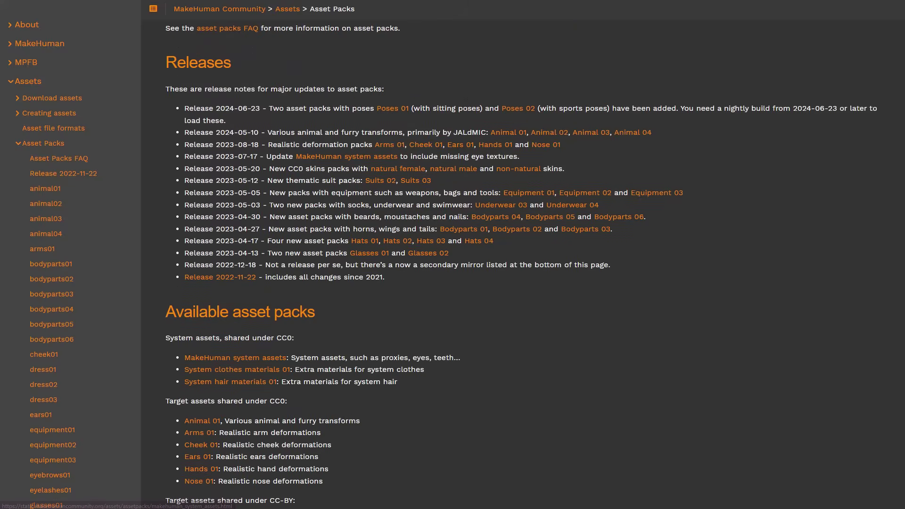
scroll(315, 153, "up", 2)
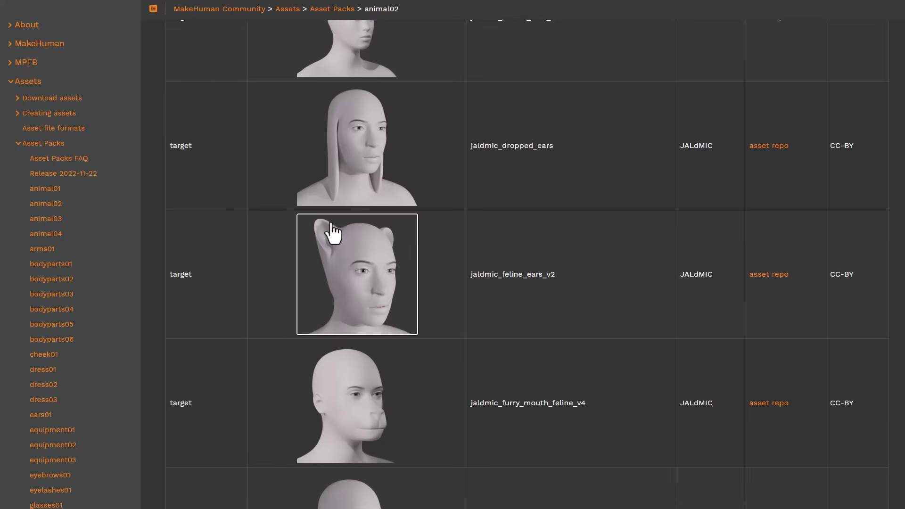
scroll(330, 233, "up", 8)
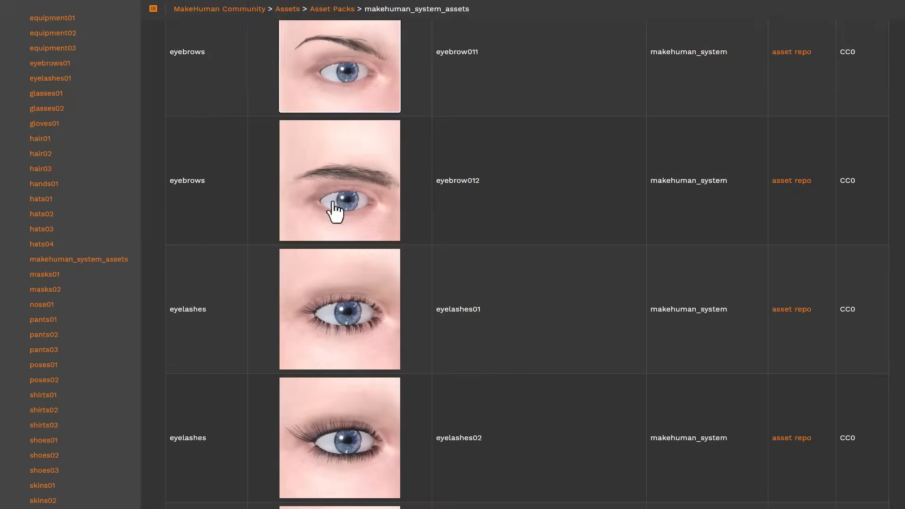
scroll(332, 211, "up", 10)
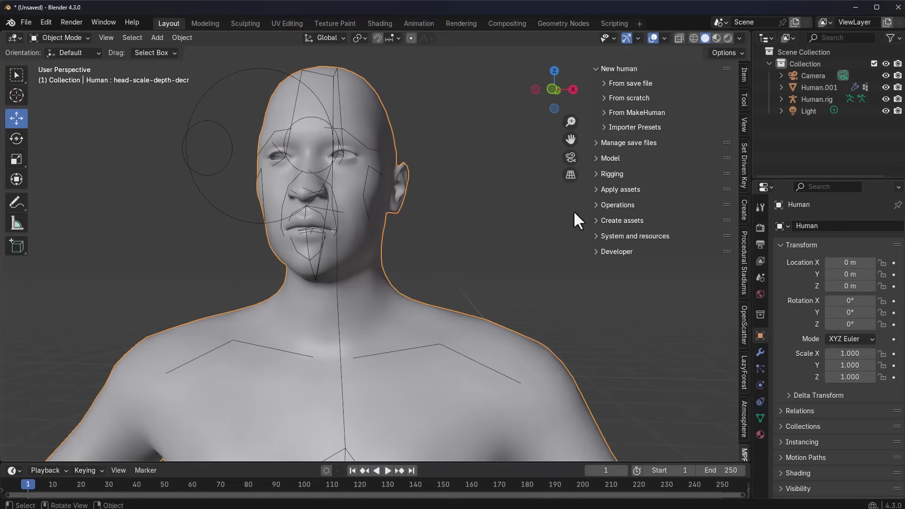
- Back in Blender, install the makehuman_system_assets_cc0.zip asset pack from the MPFB downloads folder
left_click(598, 189)
scroll(606, 261, "down", 15)
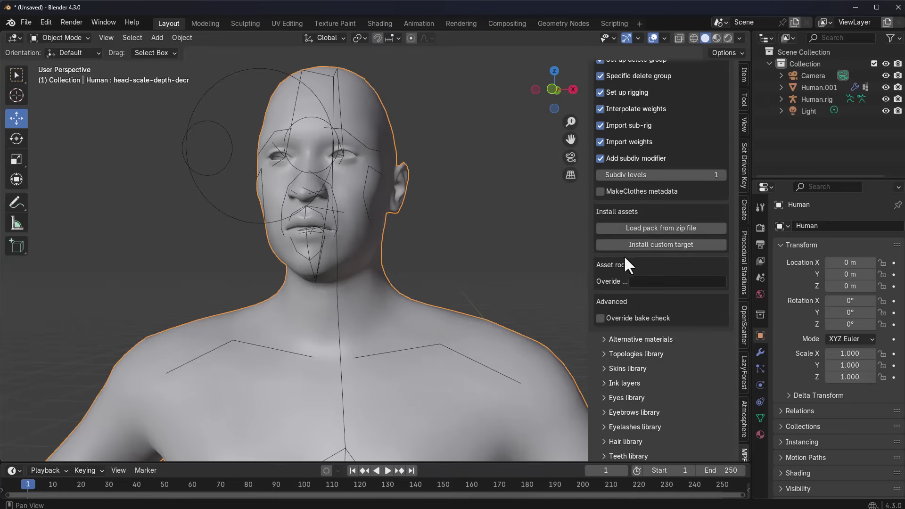
left_click(663, 229)
left_click(479, 348)
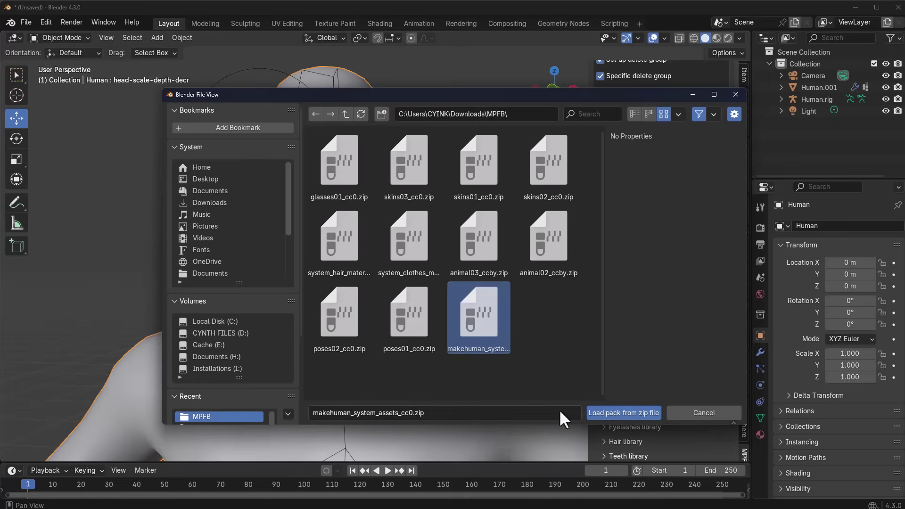
left_click(616, 413)
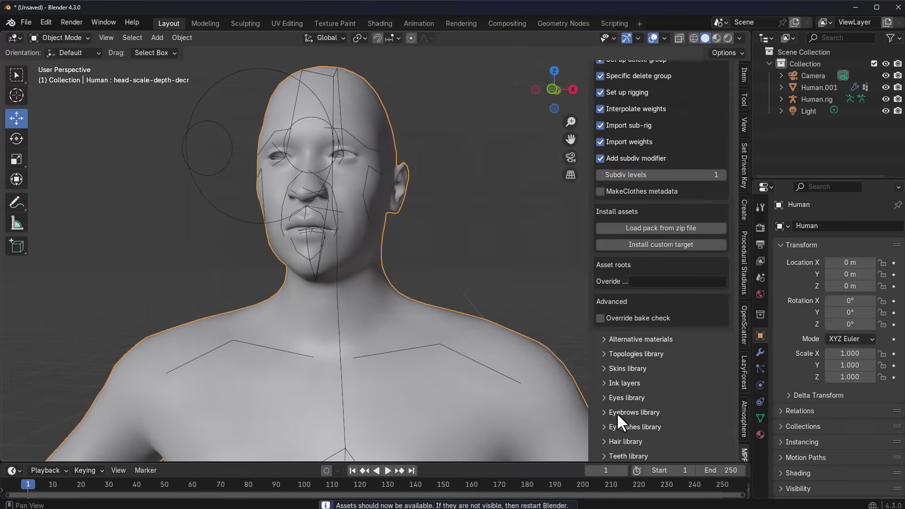
- Install the skins03_cc0.zip and skins02_cc0.zip asset packs
scroll(617, 412, "up", 4)
left_click(660, 296)
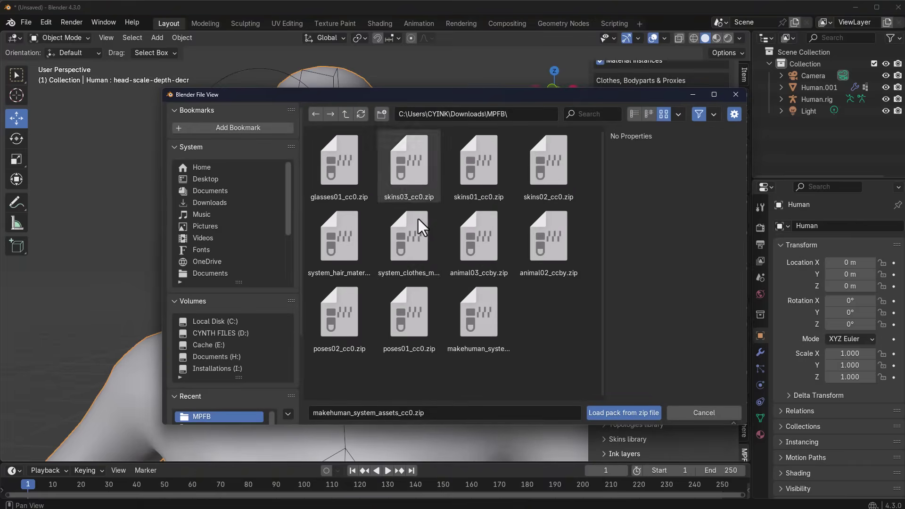
double_click(421, 197)
left_click(636, 301)
left_click(551, 169)
double_click(552, 171)
- Install the poses02_cc0.zip and animal03_ccby.zip asset packs
left_click(681, 298)
left_click(339, 313)
double_click(339, 313)
left_click(678, 301)
left_click(478, 240)
left_click(636, 415)
- Install the system_clothes_materials01_cc0.zip pack and the system hair materials pack
left_click(682, 300)
left_click(409, 241)
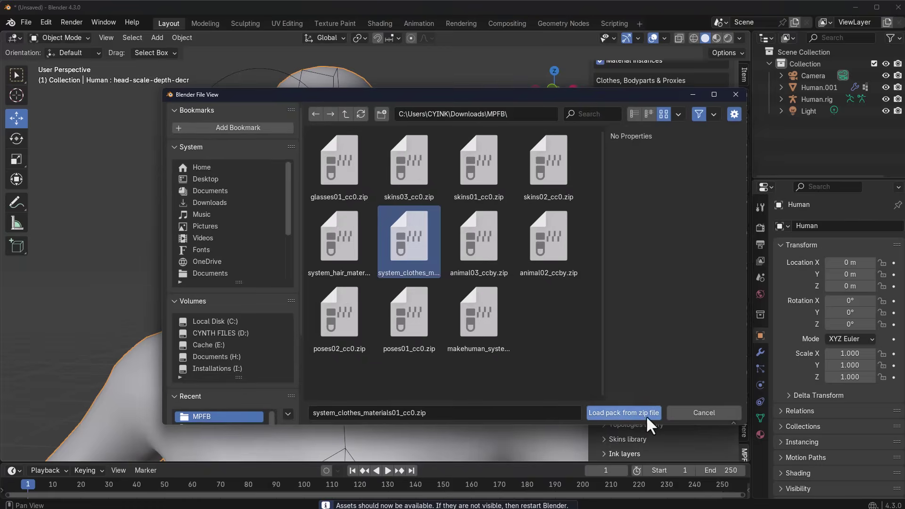
left_click(647, 417)
left_click(669, 299)
left_click(340, 241)
left_click(623, 412)
- Install the animal02_ccby.zip asset pack
left_click(669, 299)
left_click(547, 240)
left_click(623, 412)
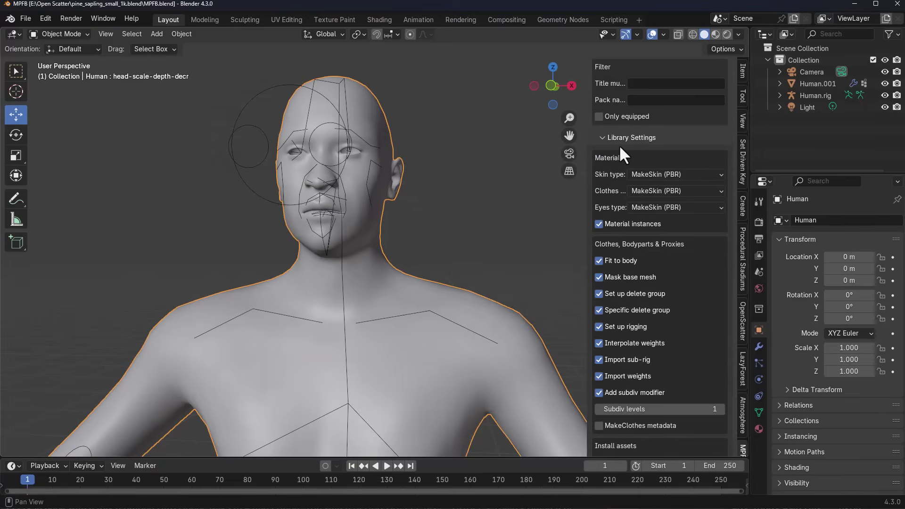
- Collapse the library settings and look over the High-poly and Low-poly models in the Eyes library
left_click(622, 137)
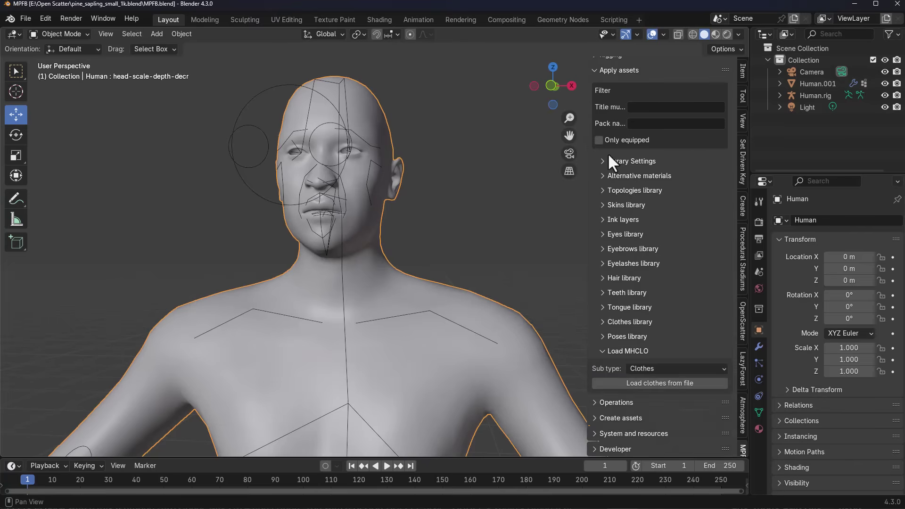
left_click(624, 162)
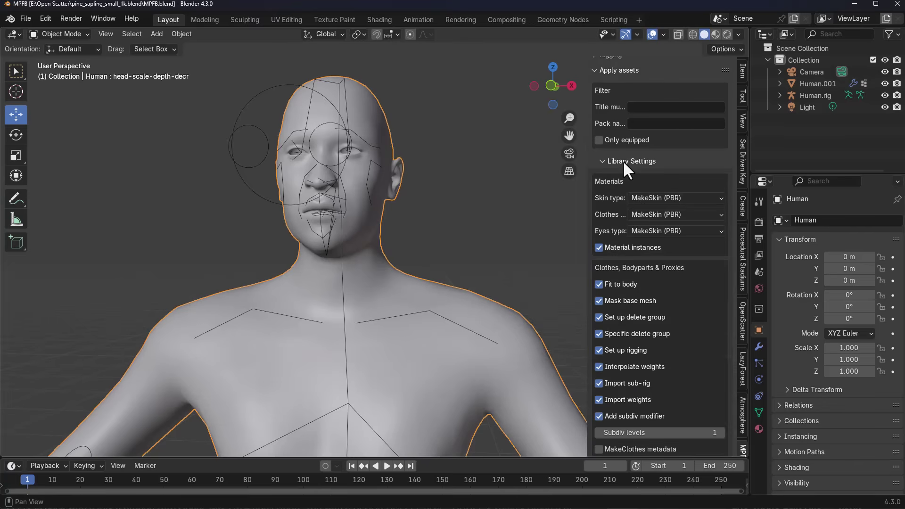
left_click(621, 161)
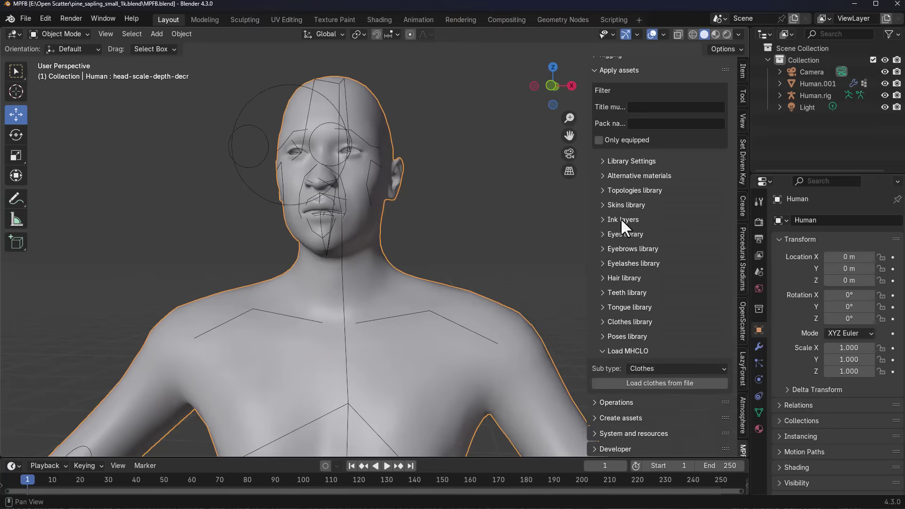
left_click(612, 234)
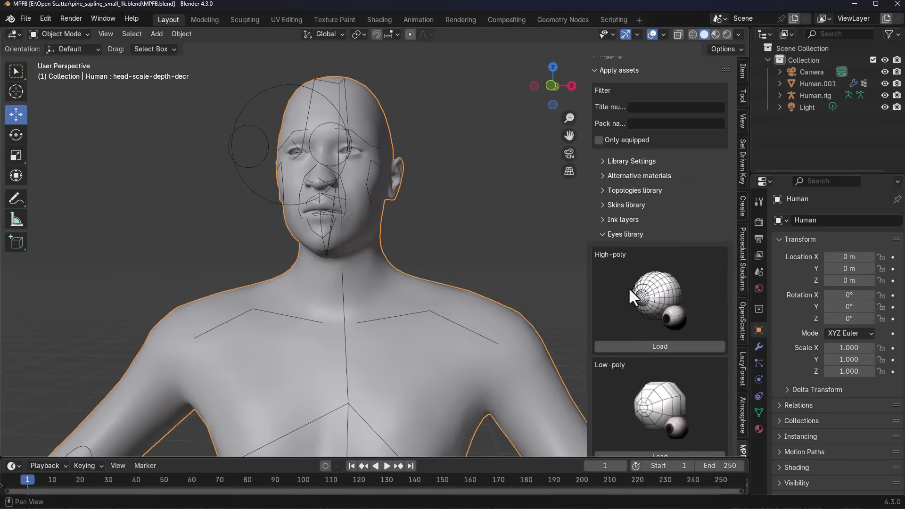
scroll(660, 283, "down", 7)
scroll(669, 236, "up", 5)
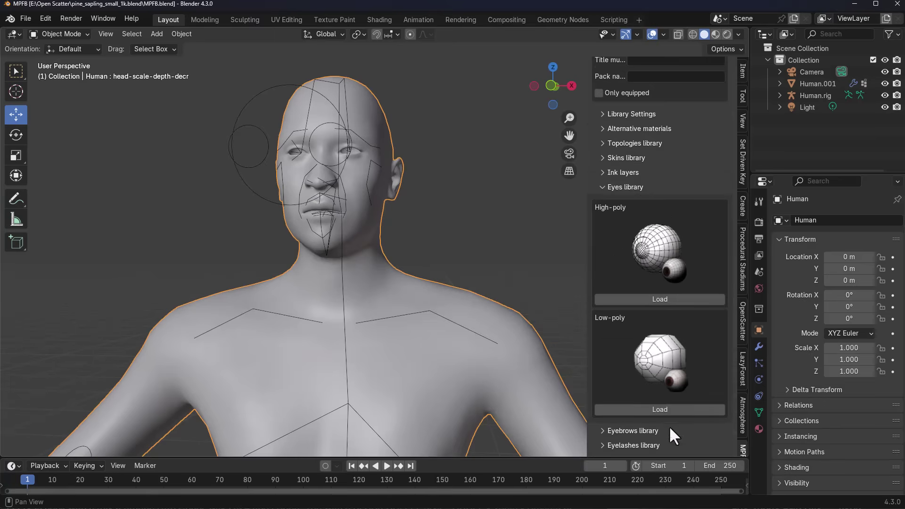
- Load the High-poly eyes onto the human character and collapse the Eyes library
left_click(662, 299)
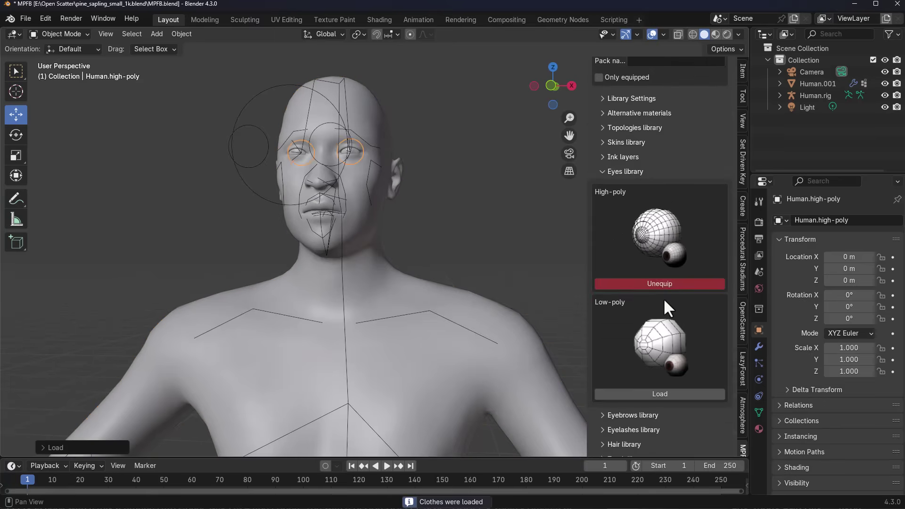
middle_click_drag(330, 211, 385, 220)
scroll(330, 128, "up", 3)
middle_click_drag(330, 129, 316, 190, "shift")
left_click(614, 171)
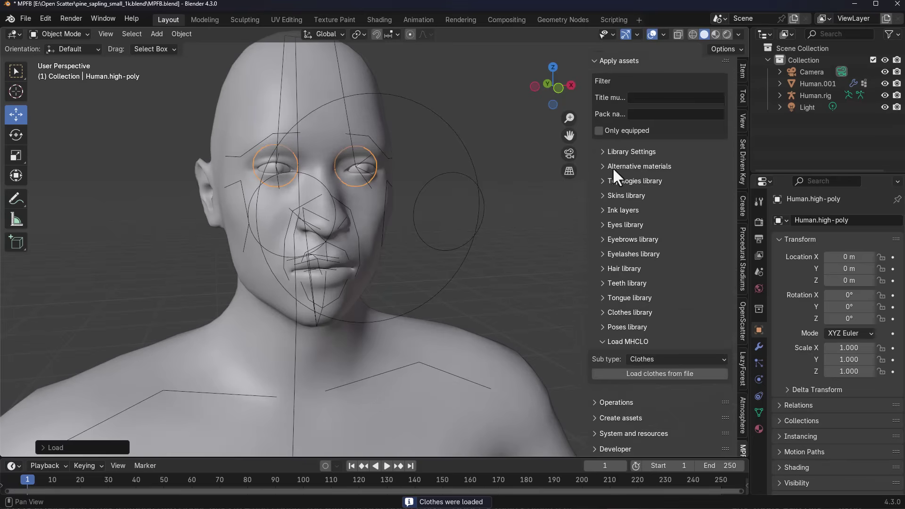
- Open the Skins library and look through the available skins down to the middle-aged African ones
left_click(629, 206)
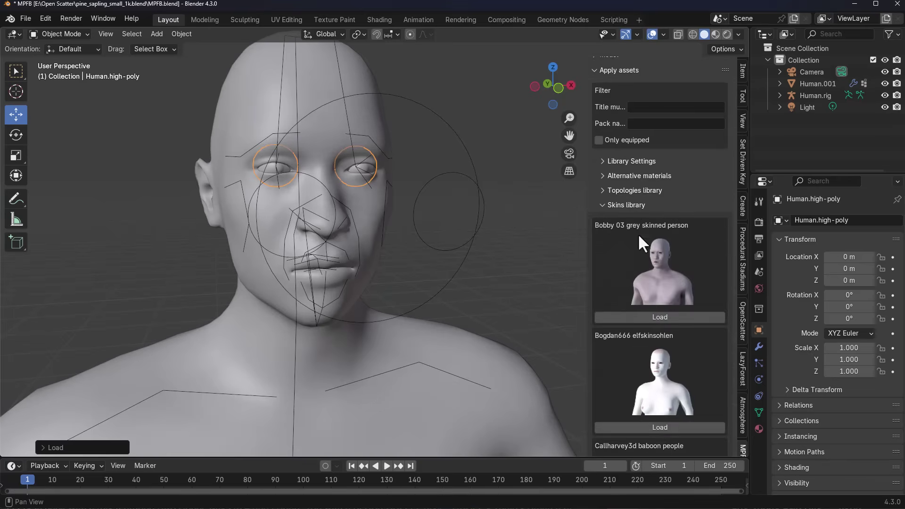
scroll(637, 233, "down", 20)
scroll(655, 288, "down", 12)
scroll(655, 286, "down", 5)
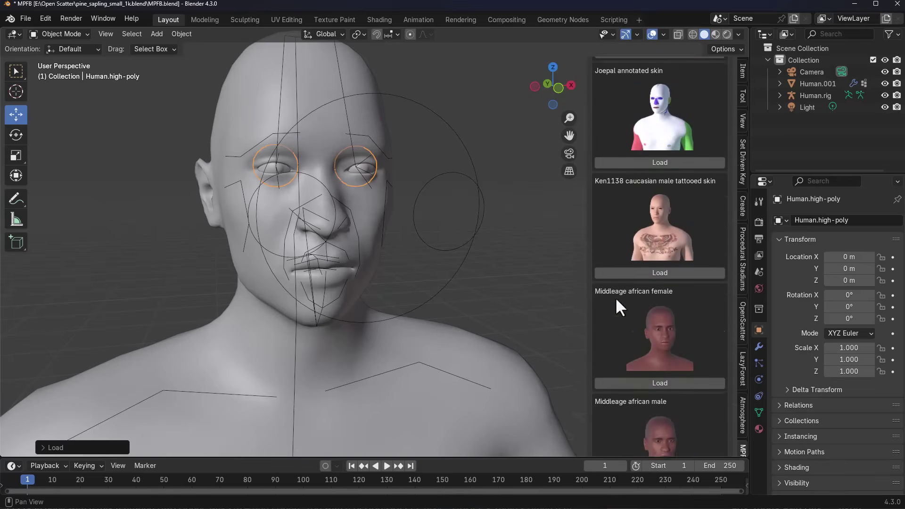
middle_click_drag(406, 340, 415, 302, "shift")
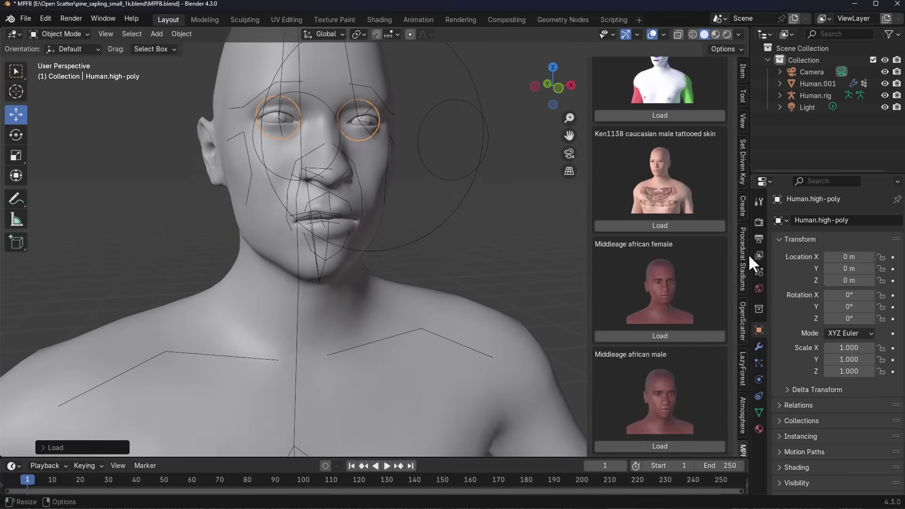
- Set the render engine to Cycles with GPU Compute and show the viewport in rendered shading
left_click(758, 222)
left_click(874, 219)
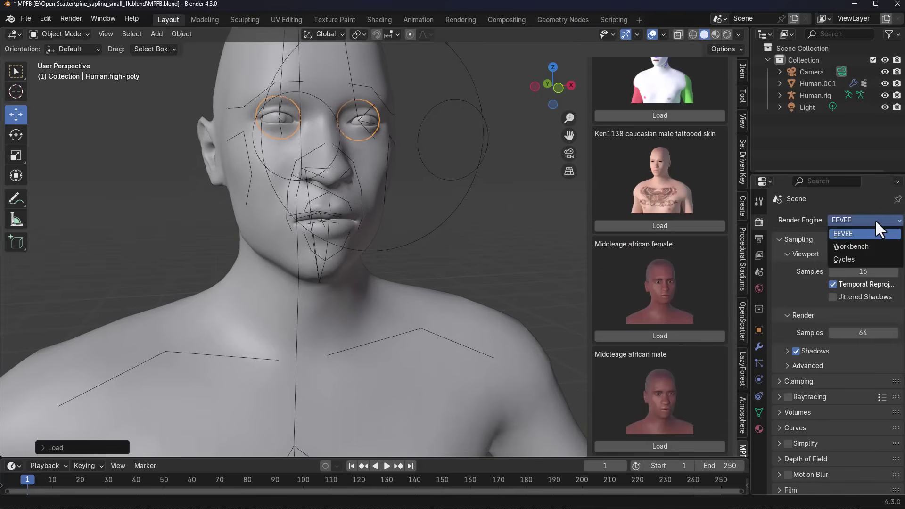
left_click(853, 259)
left_click(726, 34)
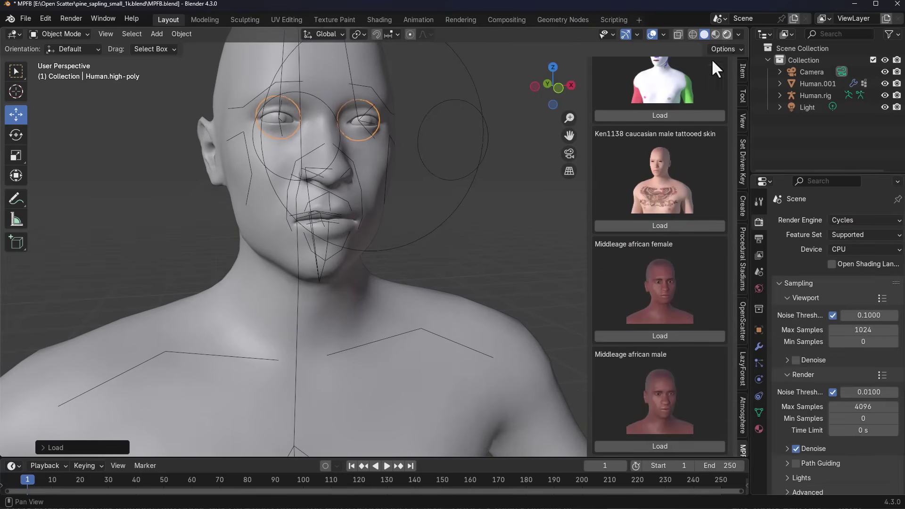
left_click(840, 250)
left_click(841, 275)
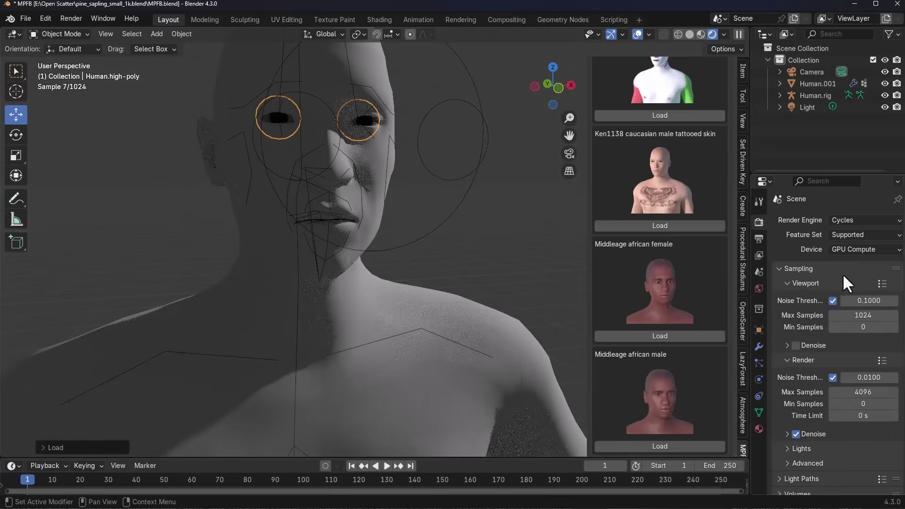
- Duplicate the scene light and place the copy on the opposite side of the two characters
scroll(368, 225, "down", 5)
scroll(414, 254, "down", 3)
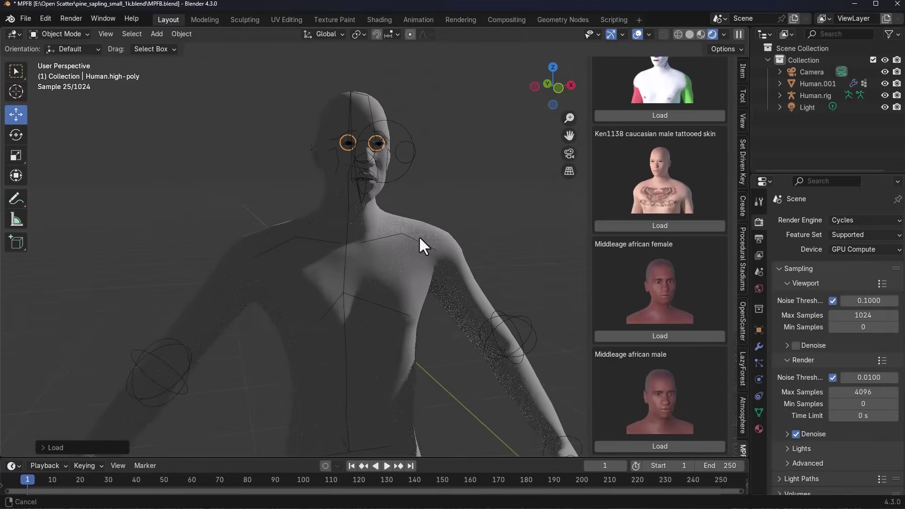
scroll(419, 245, "down", 2)
left_click(810, 107)
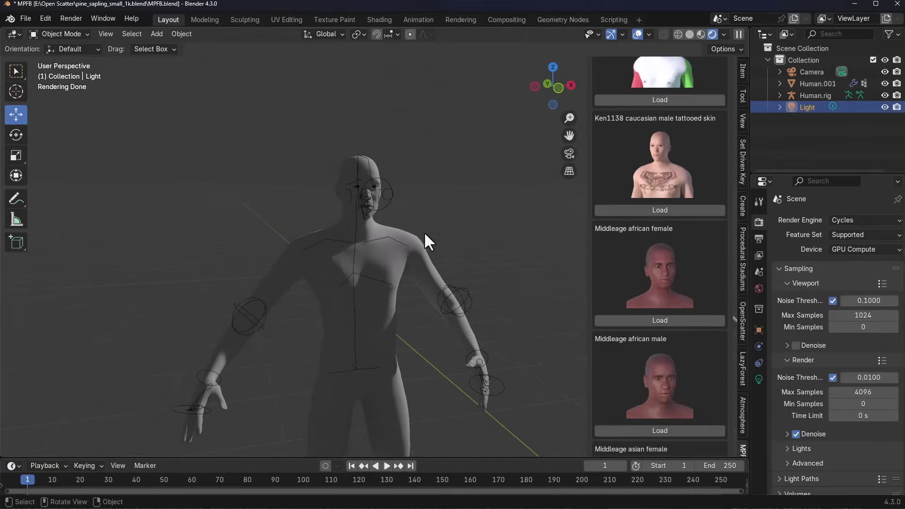
scroll(423, 249, "down", 6)
middle_click_drag(413, 331, 365, 345)
key("shift+d")
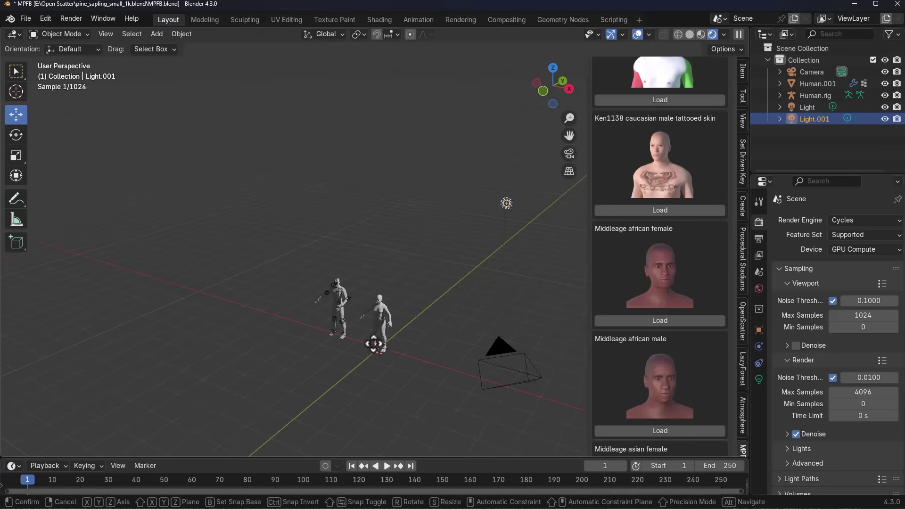
left_click(169, 348)
- Duplicate the light once more and move this copy to light the characters from another side
key("shift+d")
left_click(307, 256)
middle_click_drag(307, 257, 479, 261)
left_click_drag(427, 98, 311, 131)
middle_click_drag(337, 276, 319, 241)
scroll(302, 381, "up", 5)
middle_click_drag(301, 380, 426, 250, "shift")
scroll(398, 239, "up", 10)
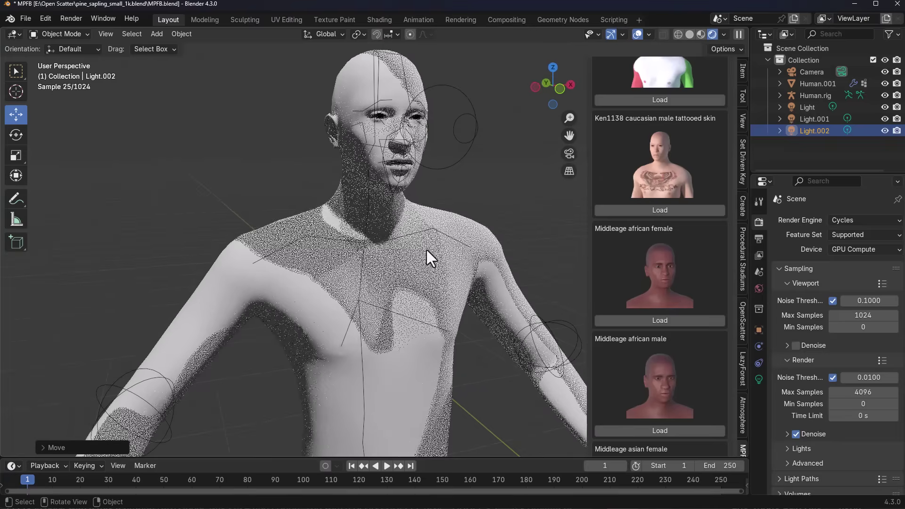
- Select the rigged human's body and load the Middleage asian male skin onto it
left_click(423, 259)
scroll(655, 248, "down", 9)
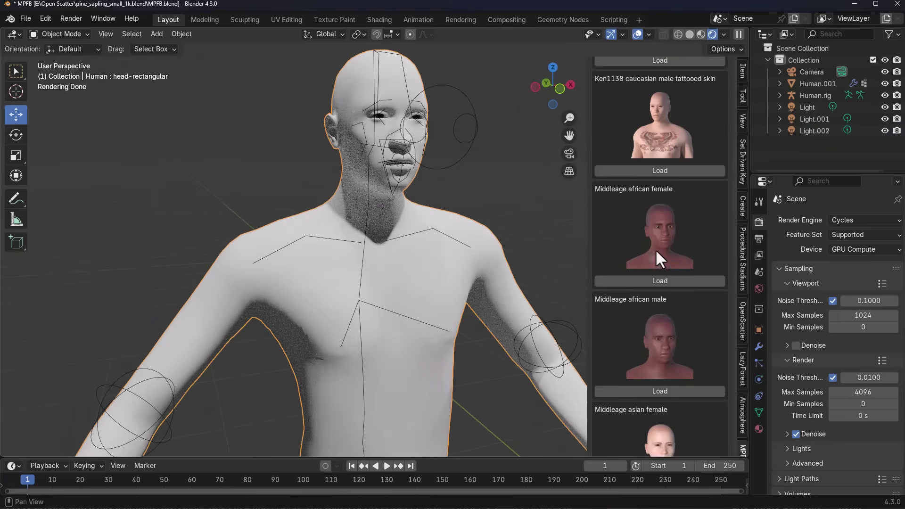
scroll(665, 301, "down", 8)
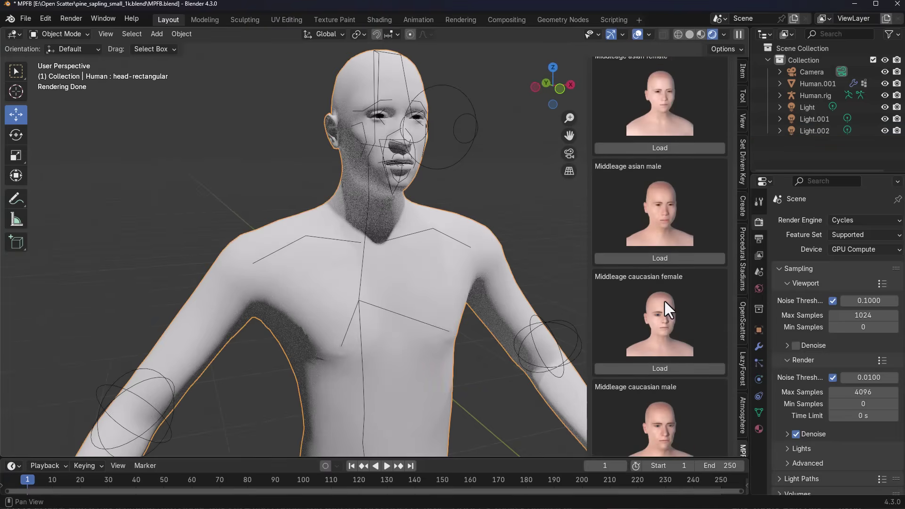
left_click(668, 258)
middle_click_drag(396, 283, 427, 271)
middle_click_drag(429, 156, 490, 244, "shift")
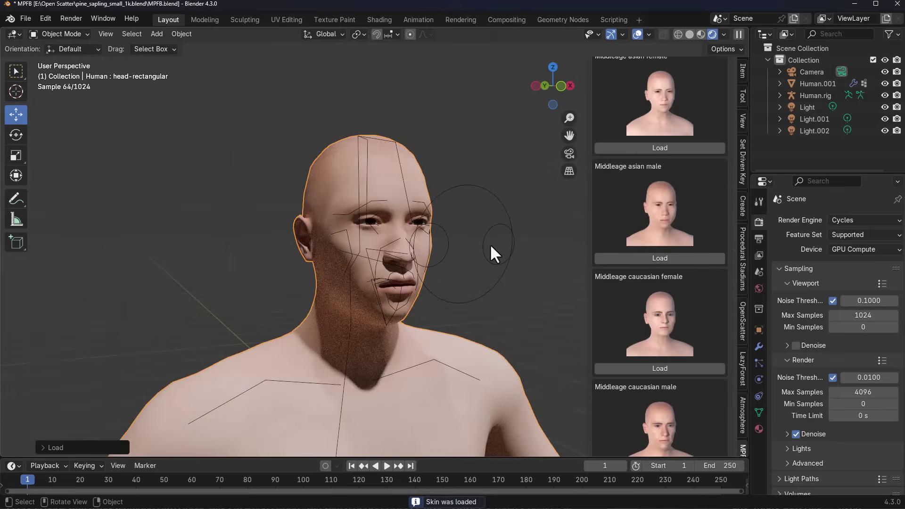
- Enable viewport denoising in the Cycles sampling settings
left_click(843, 348)
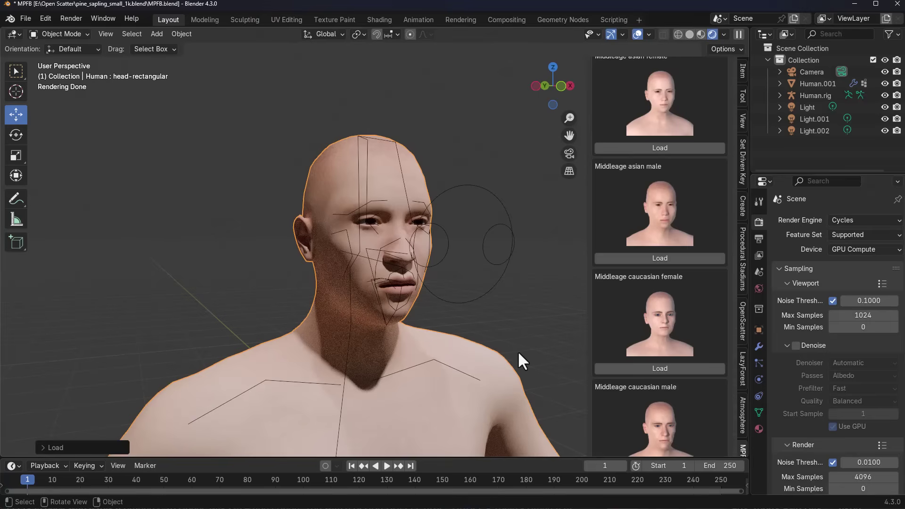
left_click(795, 345)
middle_click_drag(389, 323, 398, 329)
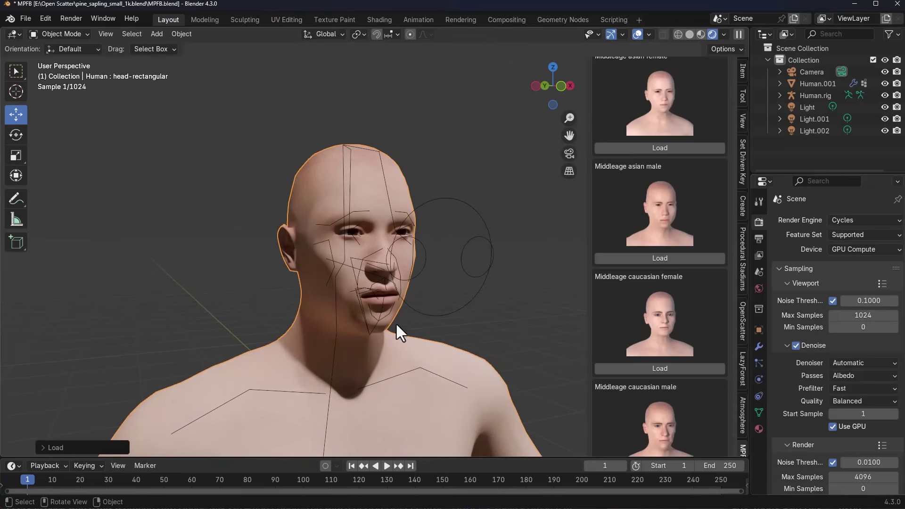
- Try the Culturalibre tigra white skin and the Culturalibre tigra skin on the character
scroll(610, 309, "up", 6)
scroll(634, 304, "down", 10)
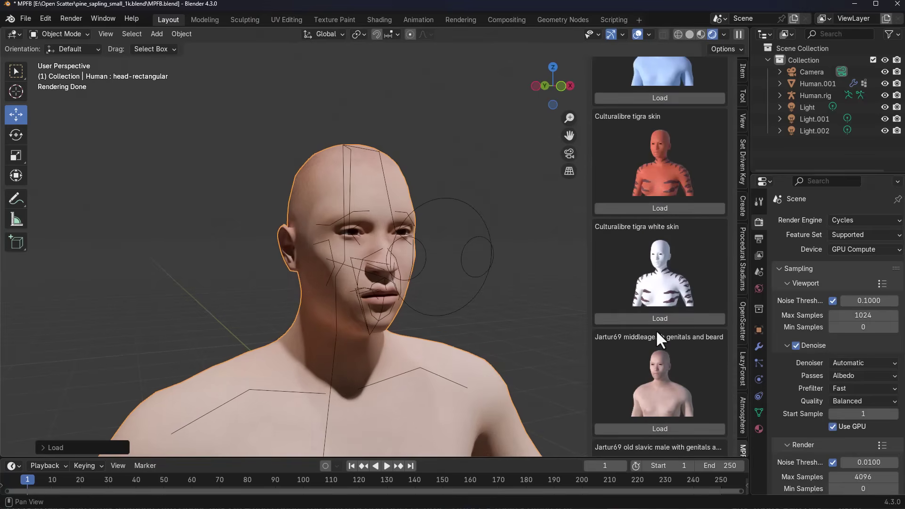
left_click(659, 317)
left_click(687, 207)
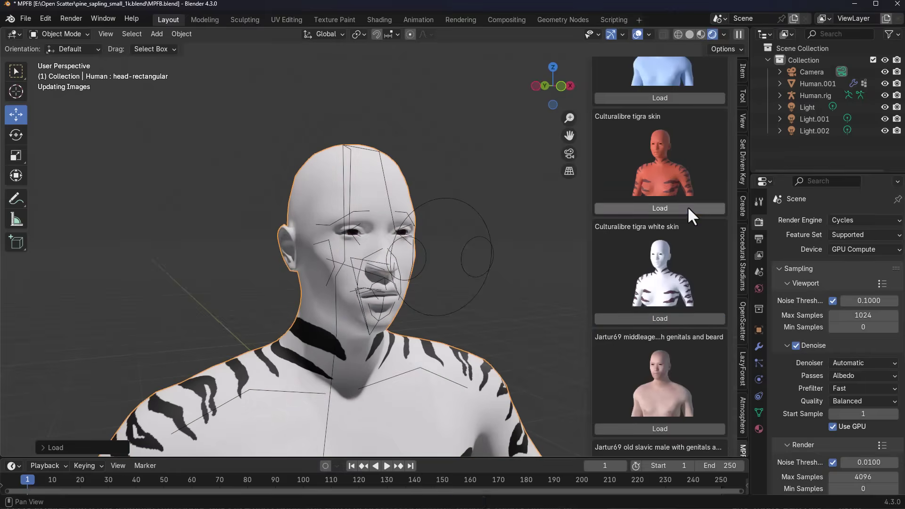
scroll(672, 222, "up", 5)
scroll(689, 297, "down", 10)
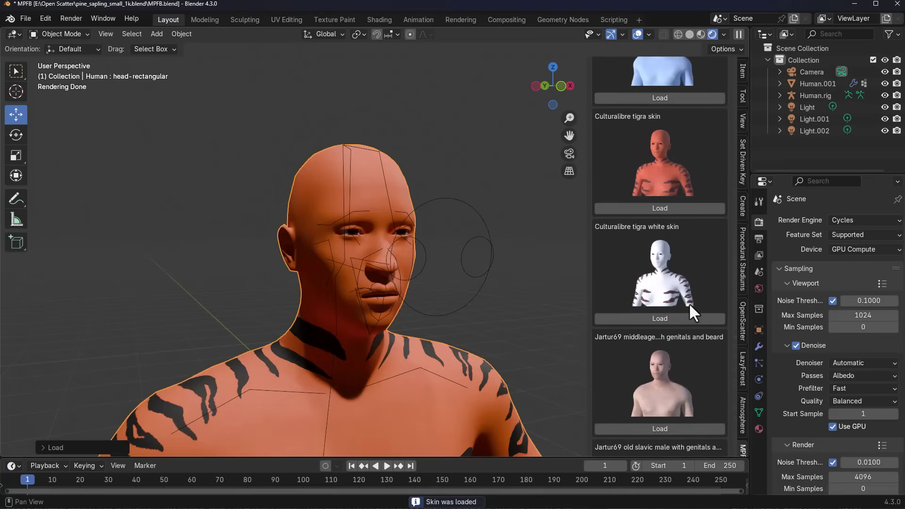
- Try the Culturalibre dr manhattan skin and the Joepal annotated skin on the character
scroll(688, 303, "up", 6)
scroll(678, 283, "up", 4)
left_click(667, 262)
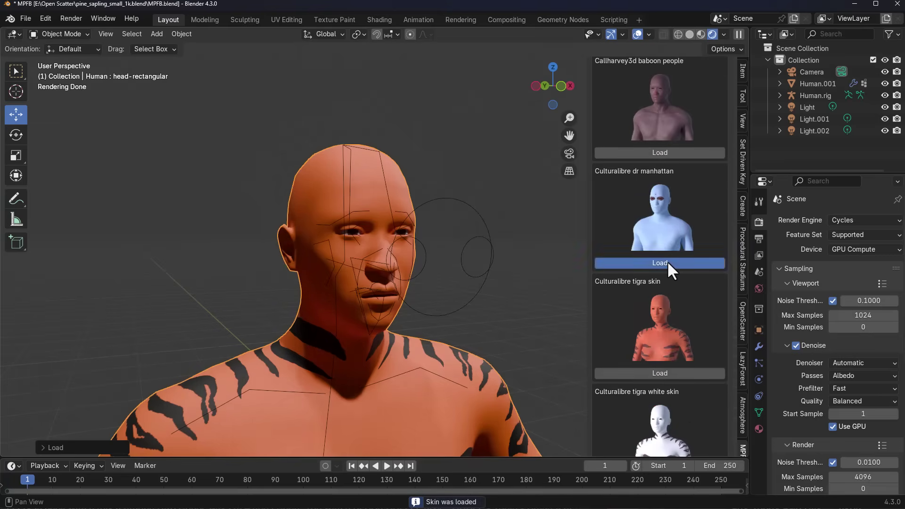
middle_click_drag(472, 324, 464, 325)
scroll(624, 315, "down", 15)
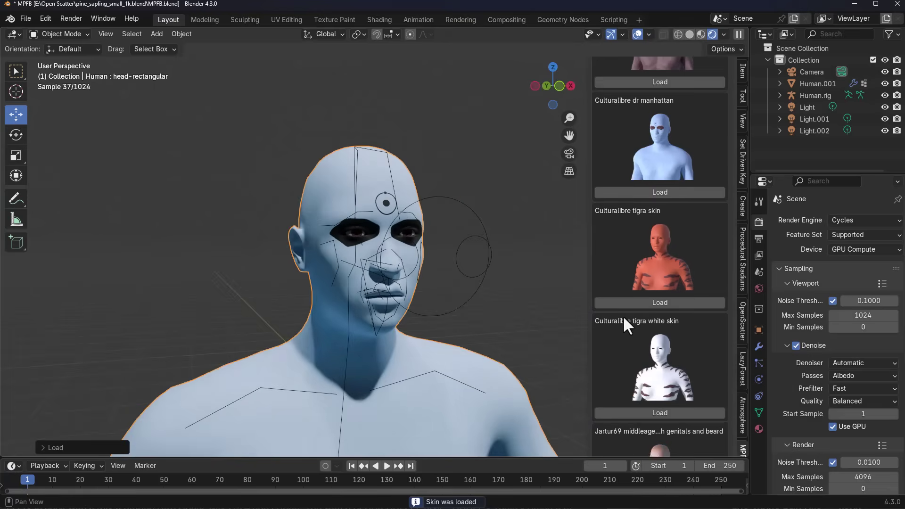
left_click(660, 366)
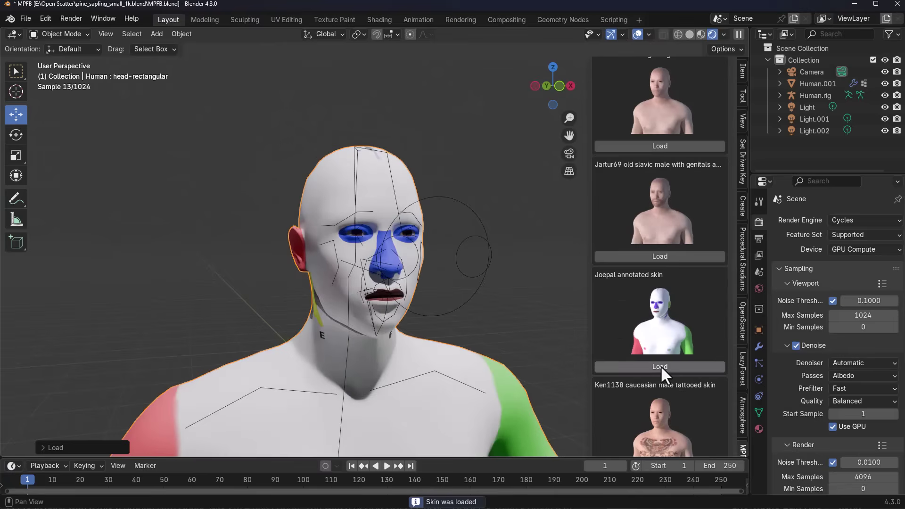
- Load the Ken1138 caucasian male tattooed skin onto the character
scroll(674, 339, "down", 5)
left_click(668, 338)
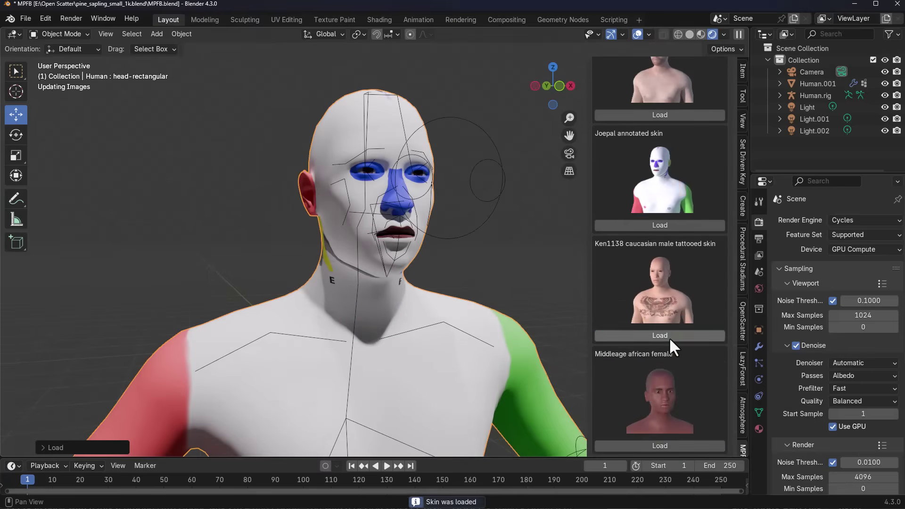
scroll(638, 228, "up", 15)
- Try the Proxy741, Male1591 and Male muscle 13290 topologies on the character
scroll(633, 359, "down", 15)
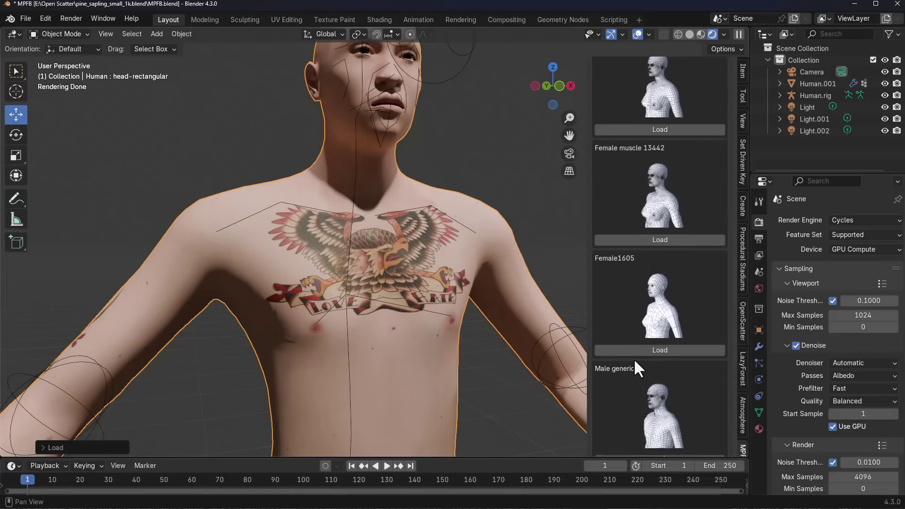
scroll(632, 309, "down", 5)
left_click(659, 320)
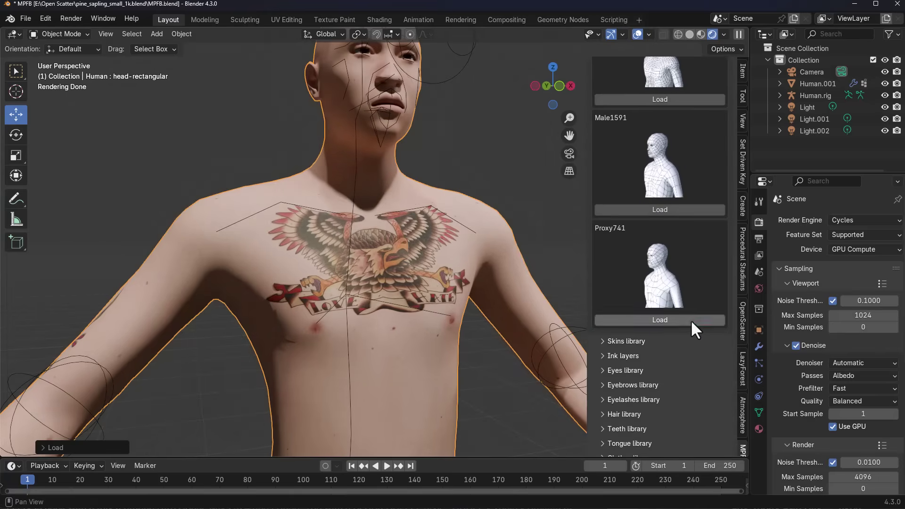
left_click(674, 209)
scroll(674, 198, "up", 3)
left_click(676, 170)
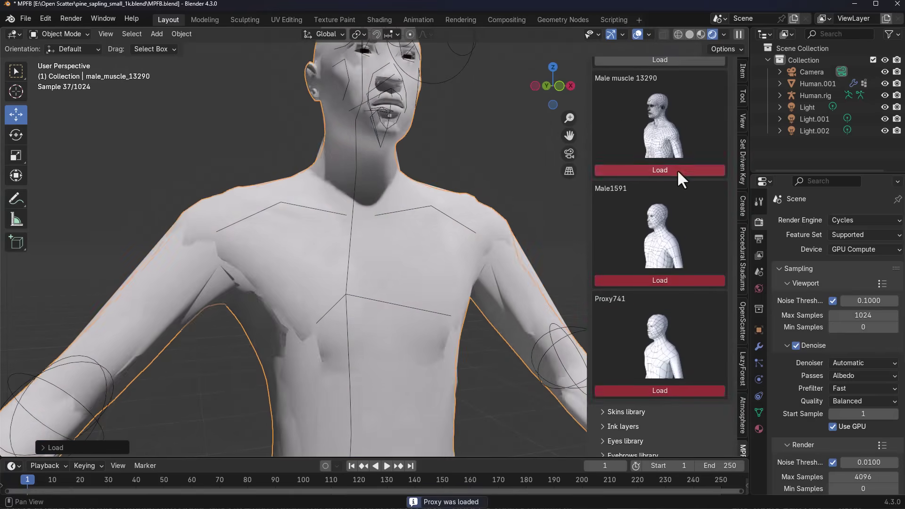
middle_click_drag(410, 362, 410, 368)
scroll(627, 203, "up", 15)
left_click(629, 305)
scroll(631, 292, "down", 4)
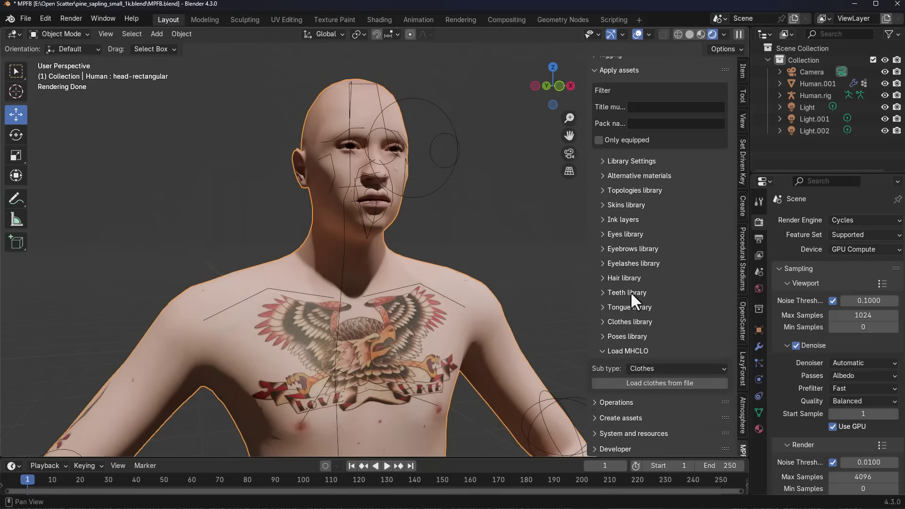
- Open the Clothes library and load the Male casualsuit03 outfit onto the character
left_click(614, 322)
scroll(624, 301, "down", 20)
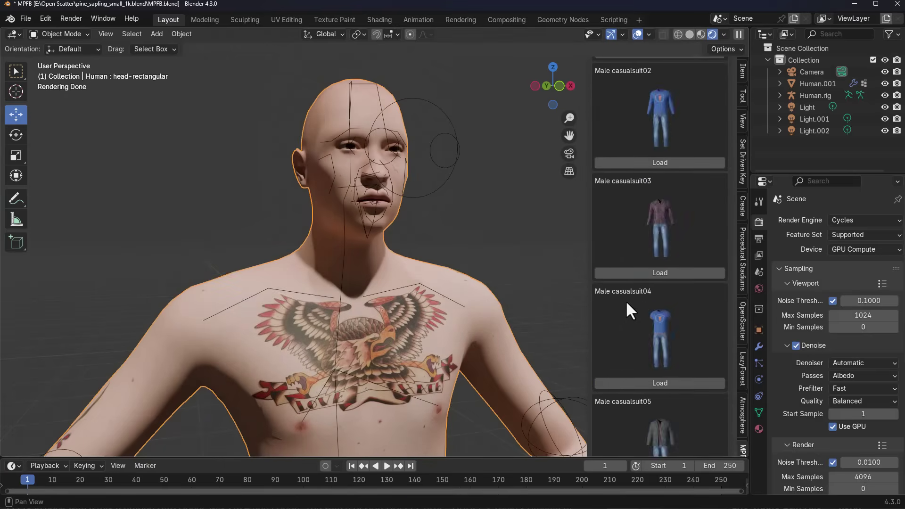
scroll(625, 301, "down", 12)
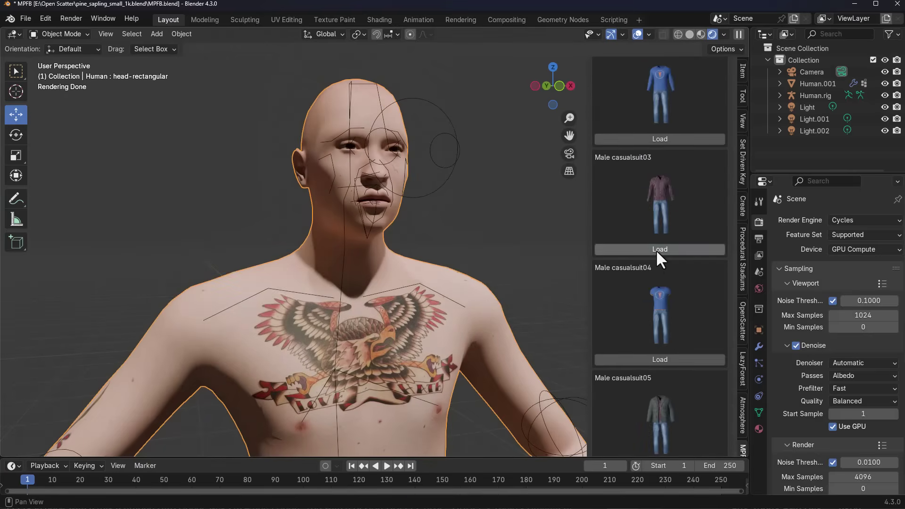
left_click(655, 249)
- Select the other character mesh, Human.001, and hide it in the viewport
scroll(392, 267, "down", 5)
left_click(349, 270)
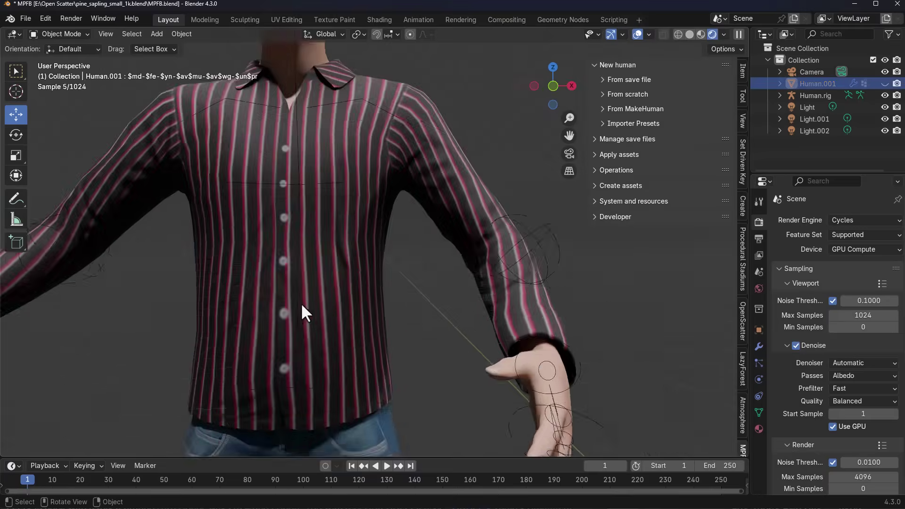
scroll(330, 316, "down", 5)
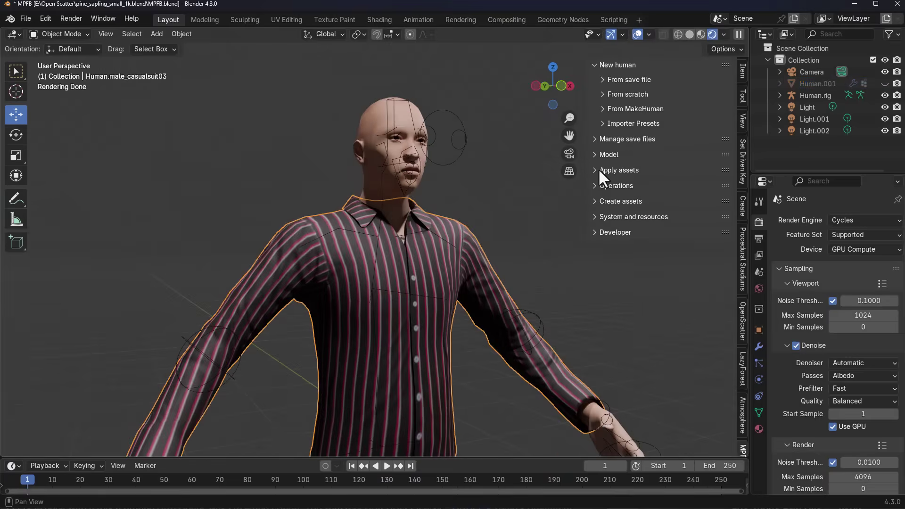
- Load the Male casualsuit05 outfit from the Clothes library and try unequipping Male casualsuit03
left_click(618, 170)
scroll(614, 346, "down", 15)
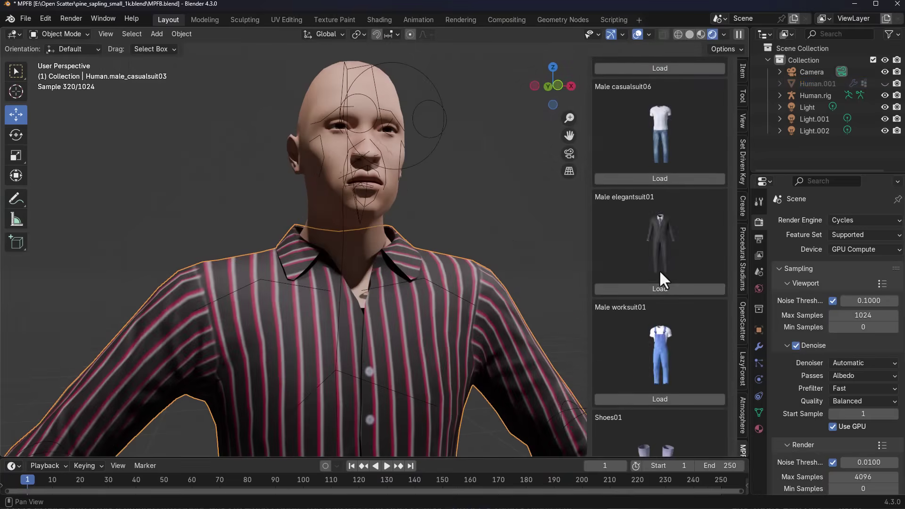
scroll(660, 277, "up", 6)
left_click(663, 280)
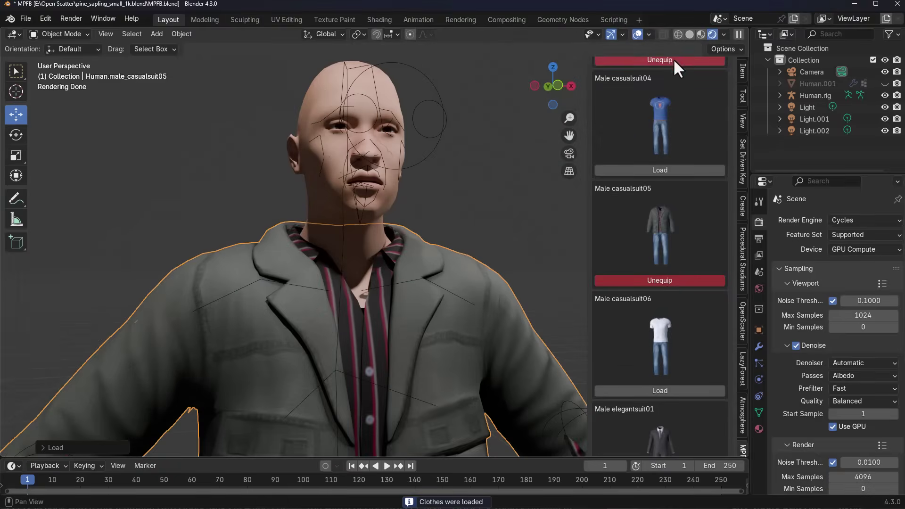
left_click(673, 59)
- Select the character's armature, Human.rig, and switch it to Pose Mode
scroll(351, 287, "down", 6)
middle_click_drag(453, 340, 460, 395)
left_click(460, 395)
left_click(45, 36)
left_click(52, 75)
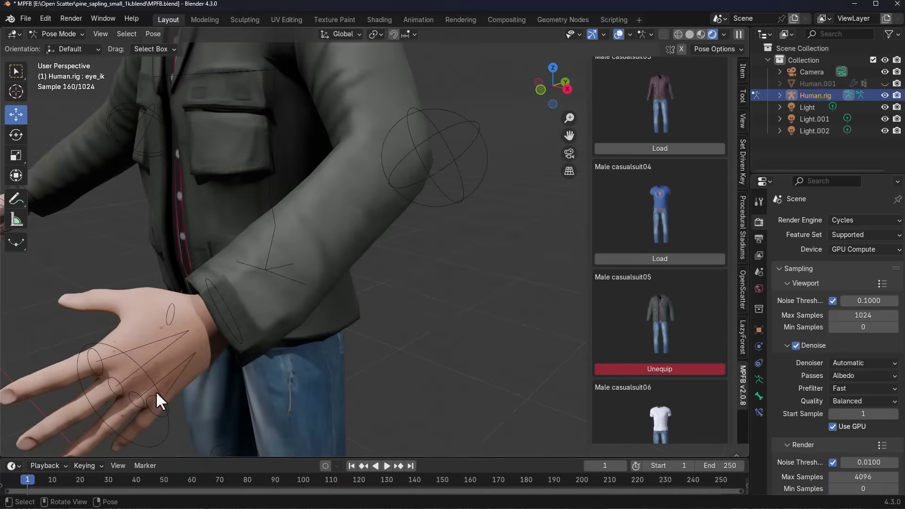
- Rotate the left_master_grip control of the character's left hand
left_click(155, 393)
left_click_drag(399, 354, 421, 335)
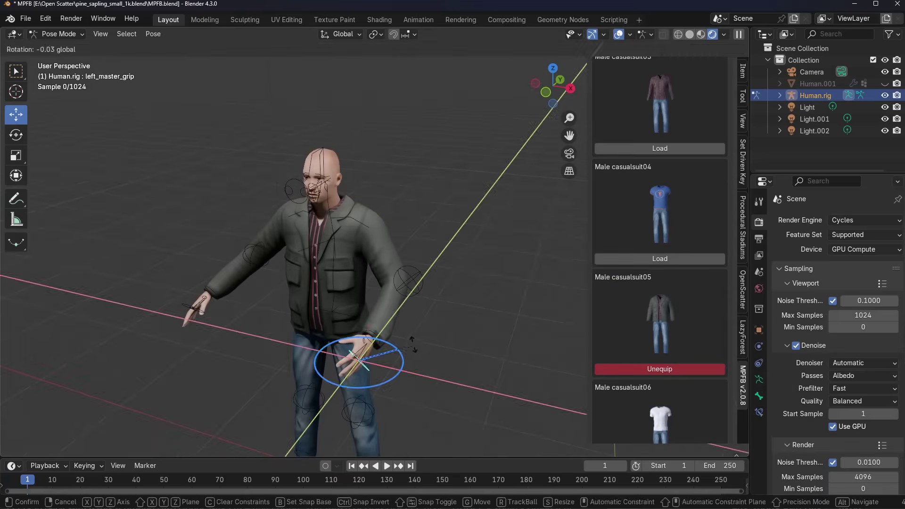
left_click(381, 341)
middle_click_drag(420, 335, 281, 260)
- Move and rotate the left_hand_ik control so the left arm bends beside the body
left_click_drag(280, 260, 333, 279)
key("r")
left_click(358, 273)
middle_click_drag(357, 272, 438, 333)
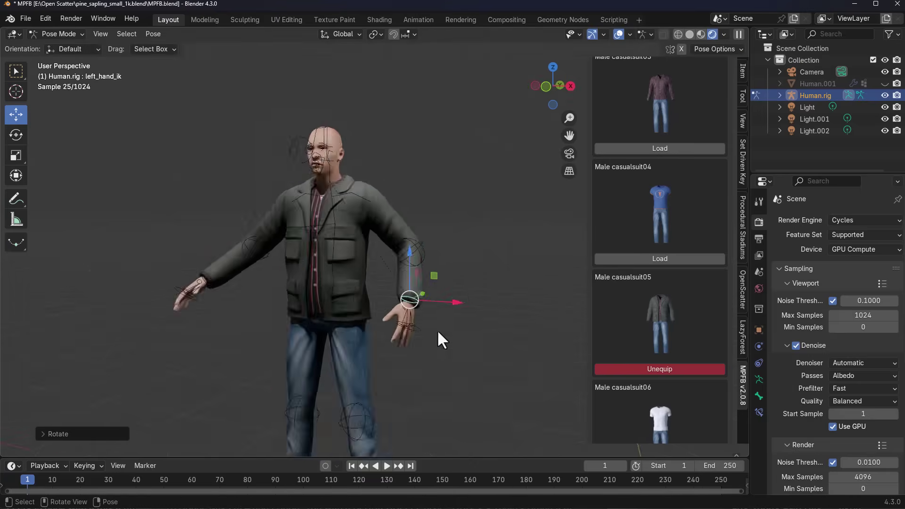
scroll(438, 333, "up", 4)
left_click_drag(471, 338, 446, 370)
left_click_drag(447, 370, 445, 371)
- Collapse the Eyes library and browse the ready-made poses in the Poses library
scroll(609, 214, "up", 10)
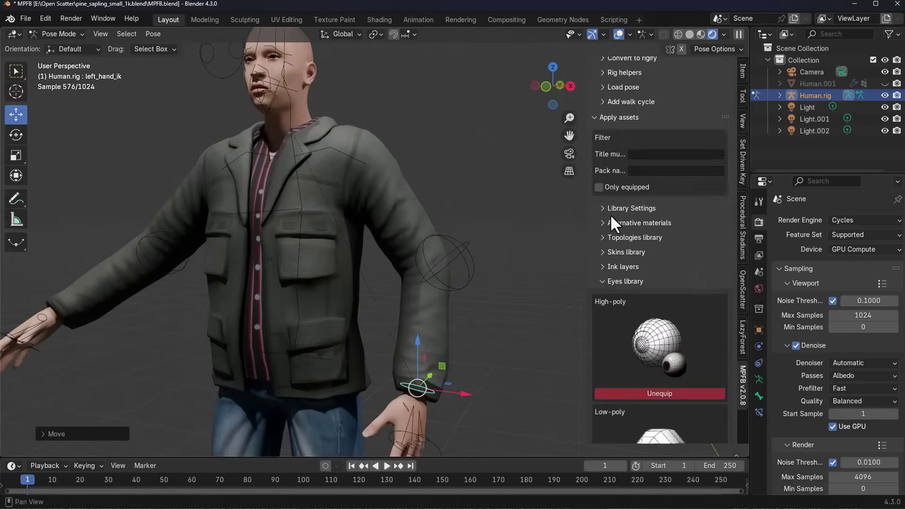
scroll(610, 213, "down", 2)
left_click(614, 234)
left_click(623, 319)
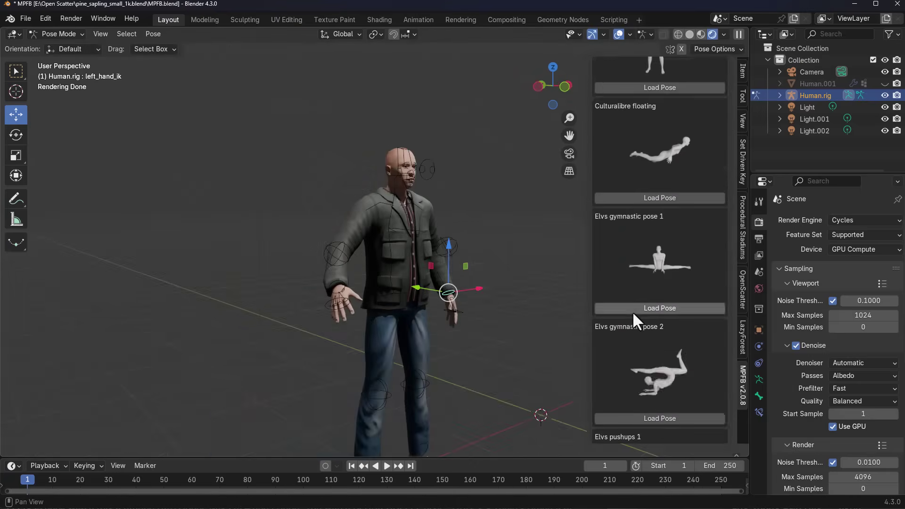
scroll(617, 226, "up", 8)
left_click(613, 149)
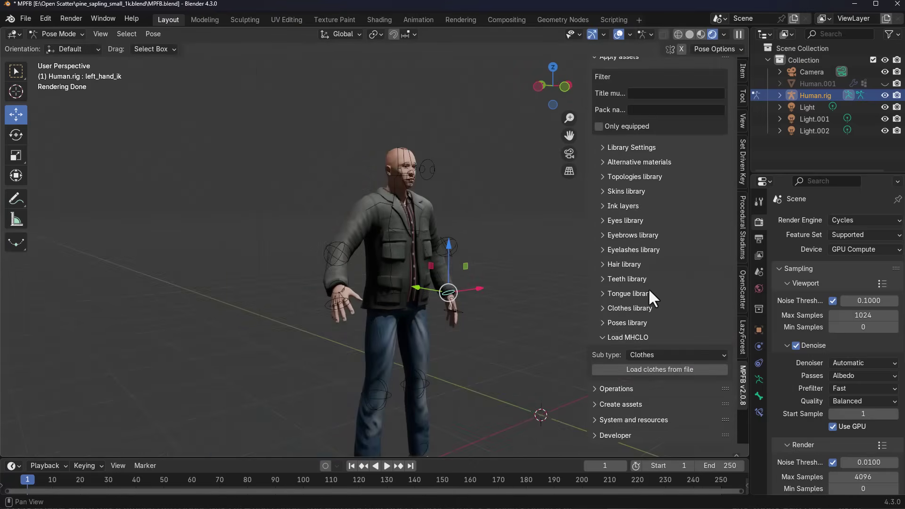
- Load a hairstyle from the Hair library onto the character
scroll(451, 295, "up", 4)
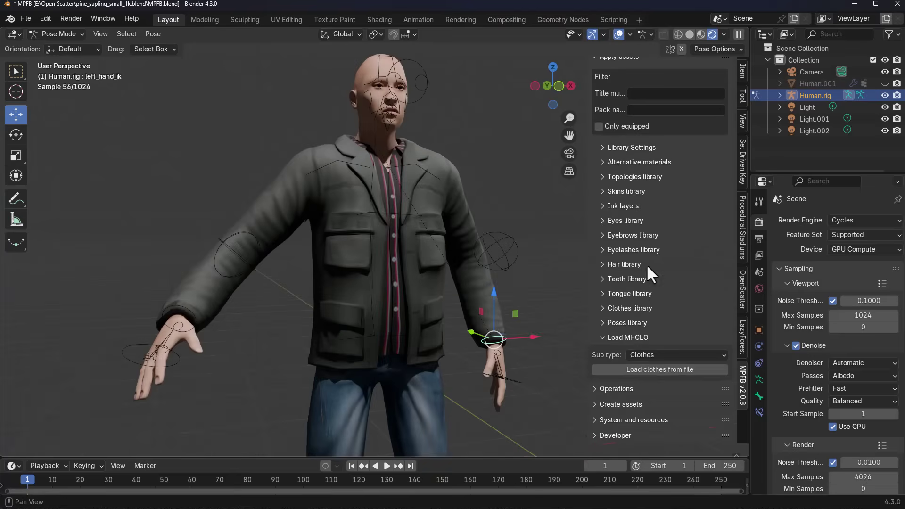
left_click(645, 264)
scroll(655, 388, "down", 10)
scroll(654, 388, "down", 15)
left_click(652, 258)
middle_click_drag(489, 244, 428, 282)
scroll(428, 283, "up", 6)
left_click(616, 402)
scroll(637, 358, "down", 4)
left_click(622, 329)
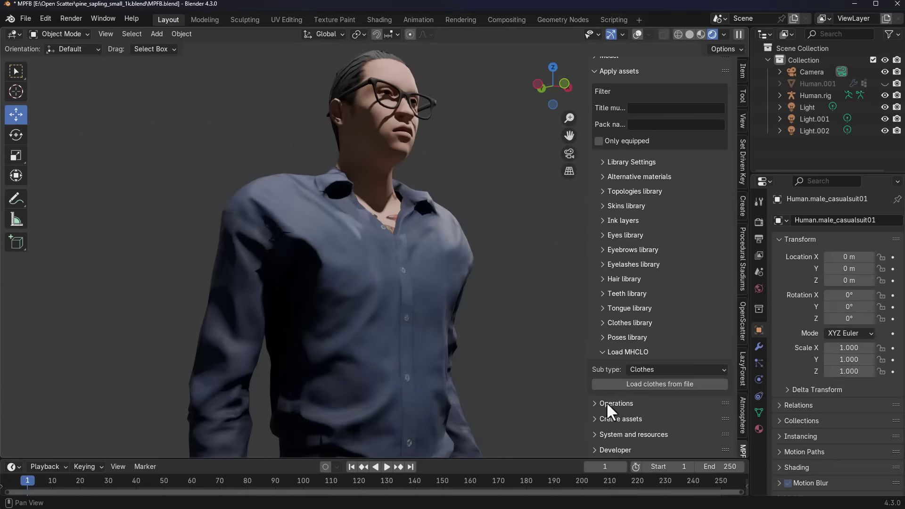
- Turn on the viewport overlays and select the character's body mesh, Human
middle_click_drag(605, 402, 482, 346)
scroll(414, 270, "up", 3)
middle_click_drag(414, 271, 415, 231)
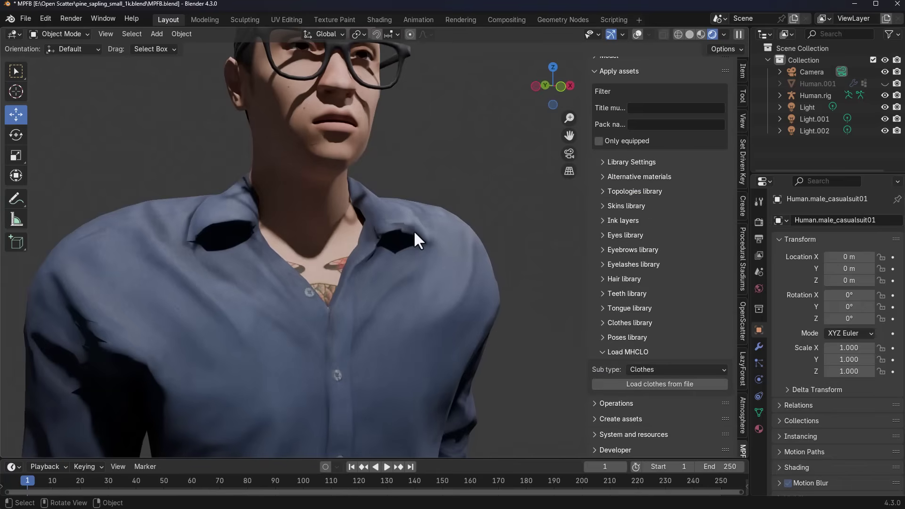
left_click(638, 34)
left_click(327, 201)
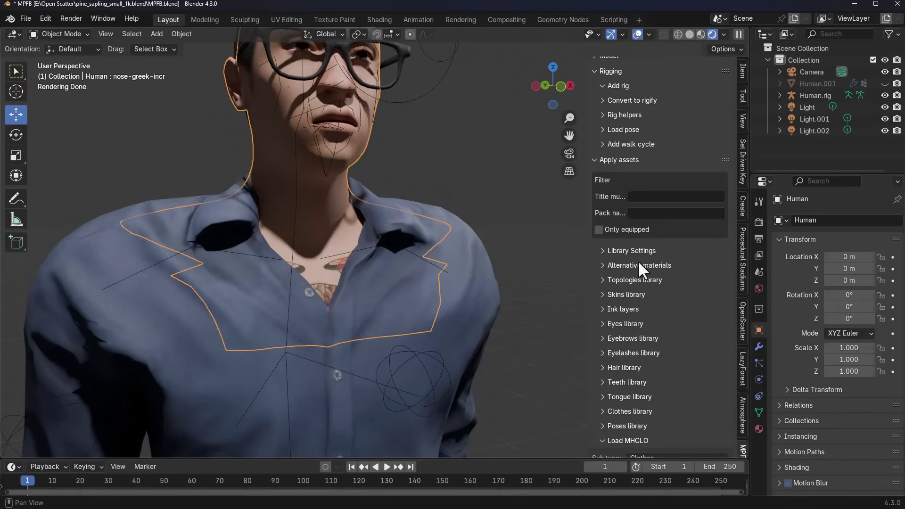
- Open the Operations section and review its Animation and Basemesh options for the body mesh
left_click(617, 165)
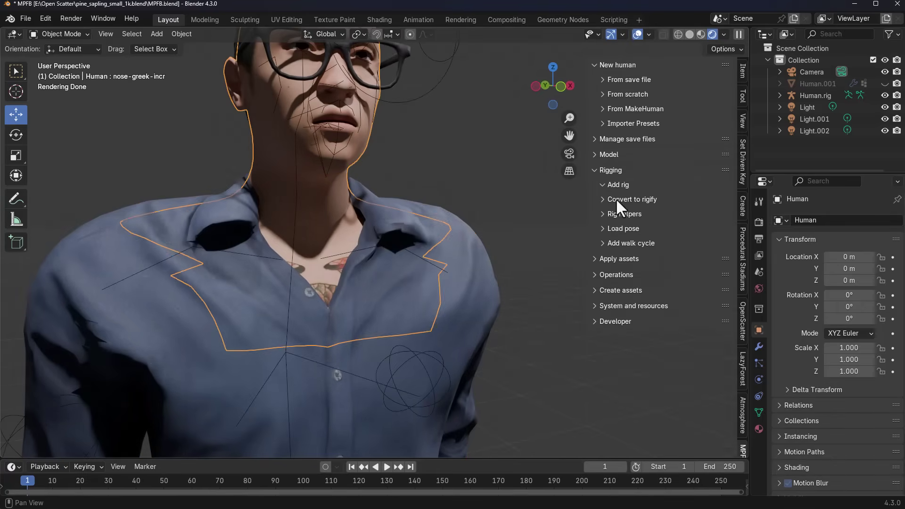
left_click(617, 274)
left_click(603, 288)
left_click(603, 288)
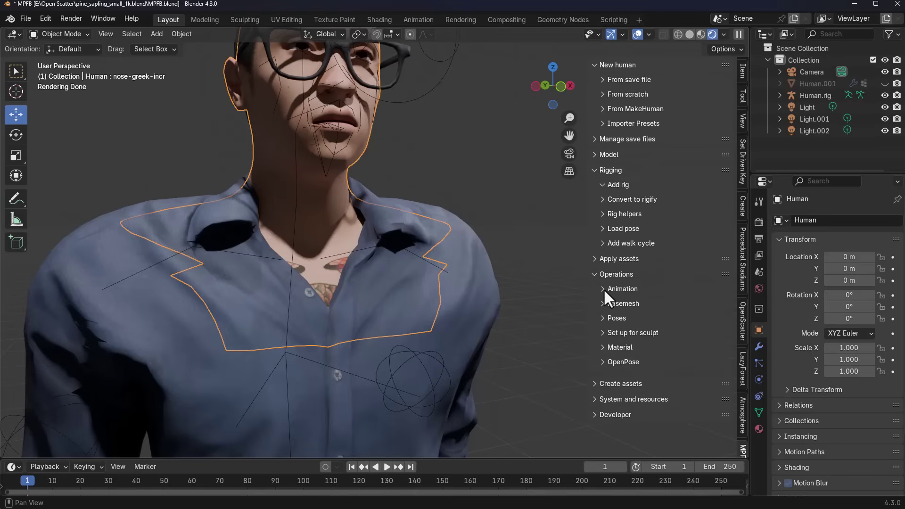
left_click(609, 304)
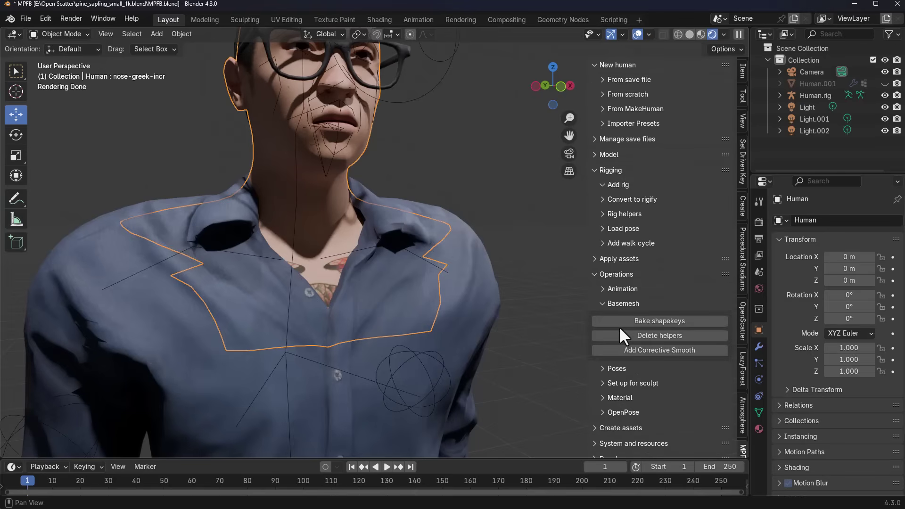
left_click(644, 350)
left_click(620, 304)
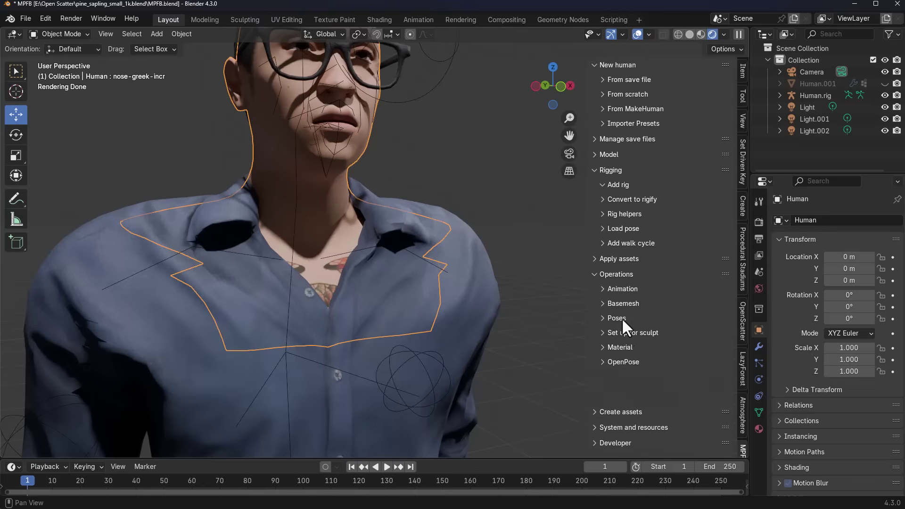
- Review the Poses operations for Human.rig and the Set up for sculpt options for the body mesh
left_click(620, 318)
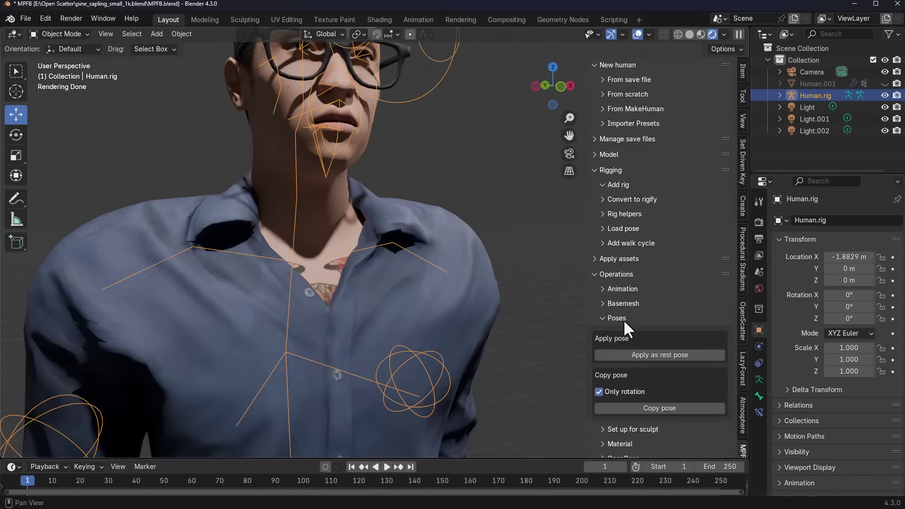
scroll(641, 341, "down", 3)
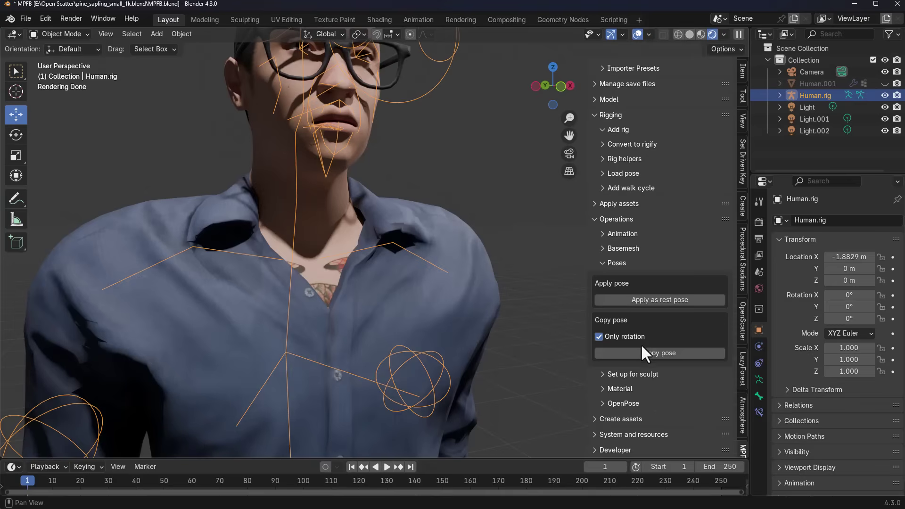
left_click(612, 262)
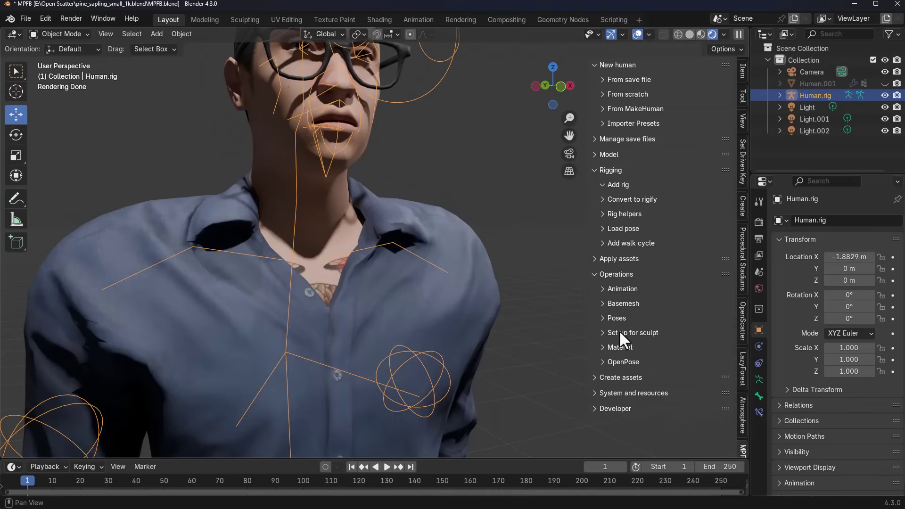
left_click(326, 200)
scroll(335, 196, "down", 4)
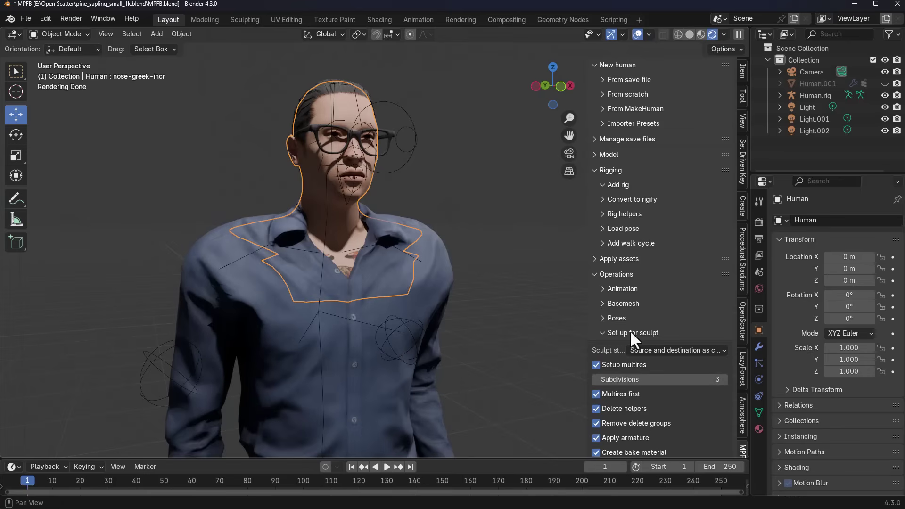
scroll(634, 354, "down", 7)
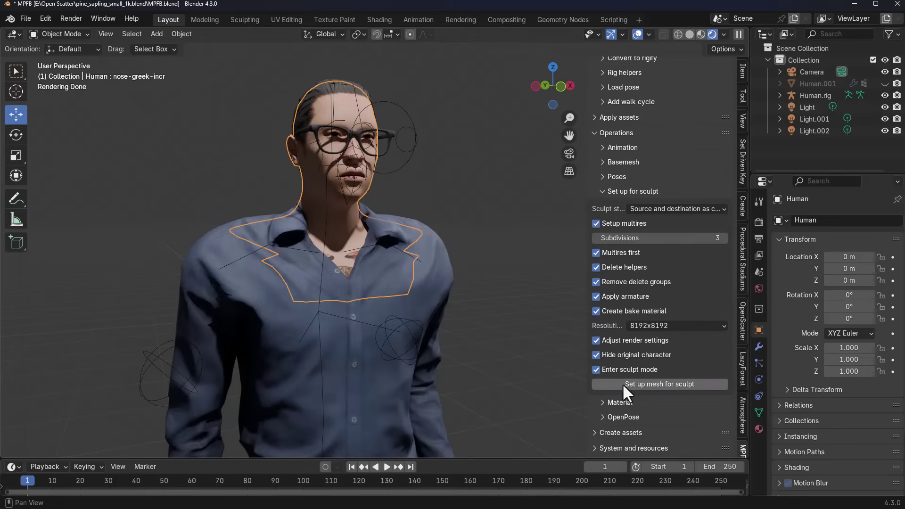
left_click(604, 192)
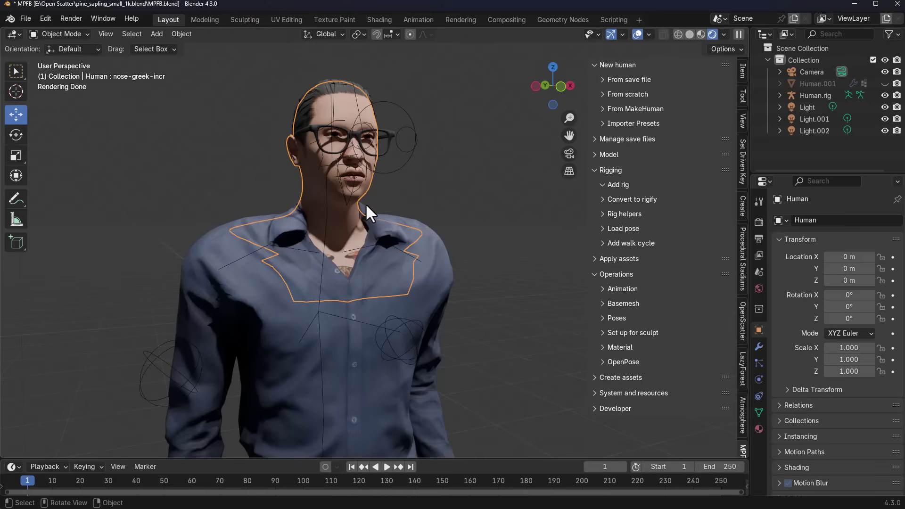
- Display the vertex groups and shape keys of the body mesh and look through the shape key list
scroll(398, 135, "up", 2)
scroll(398, 136, "down", 1)
middle_click_drag(405, 152, 406, 196, "shift")
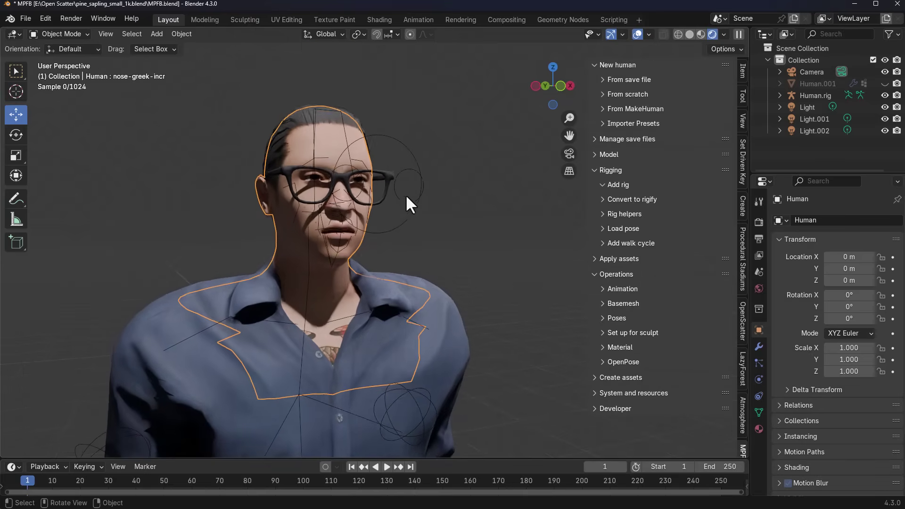
left_click(409, 216)
scroll(392, 215, "up", 3)
scroll(391, 215, "down", 3)
left_click(350, 289)
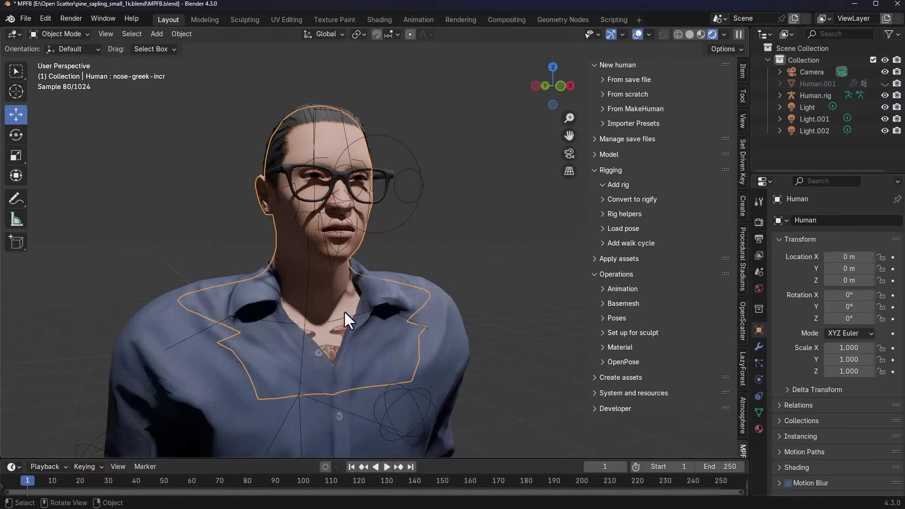
left_click(758, 412)
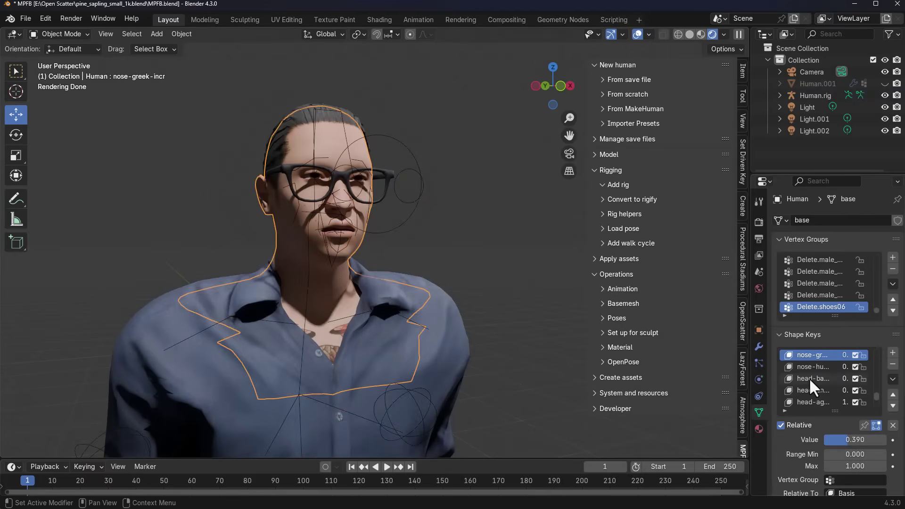
scroll(808, 377, "up", 10)
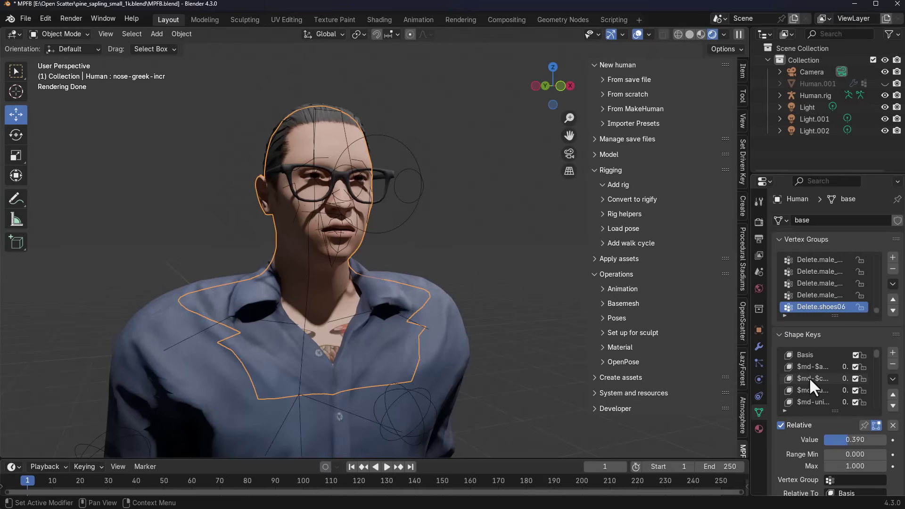
scroll(235, 203, "up", 4)
- Select the character's armature, Human.rig, and switch it to Pose Mode
left_click(213, 194)
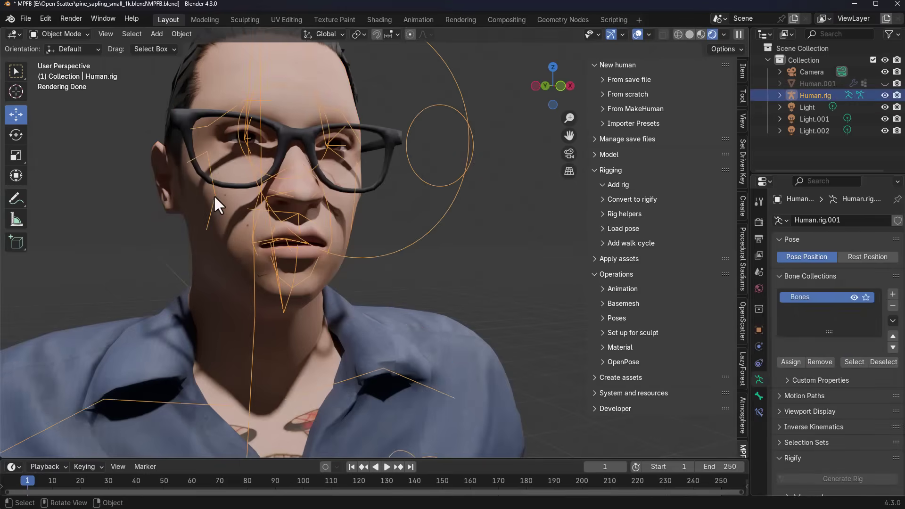
left_click(79, 31)
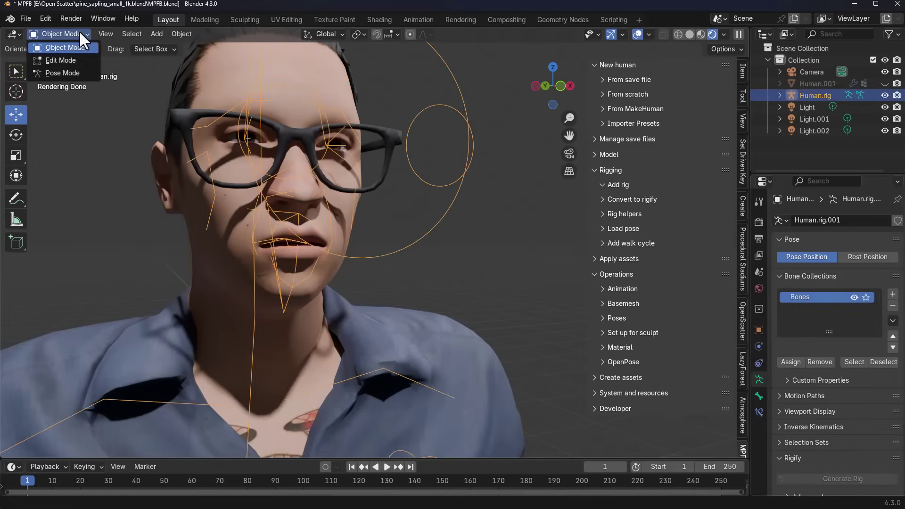
left_click(77, 72)
- Try moving the right cheek bone risorius03.R in the XZ plane and undo the move
left_click(214, 194)
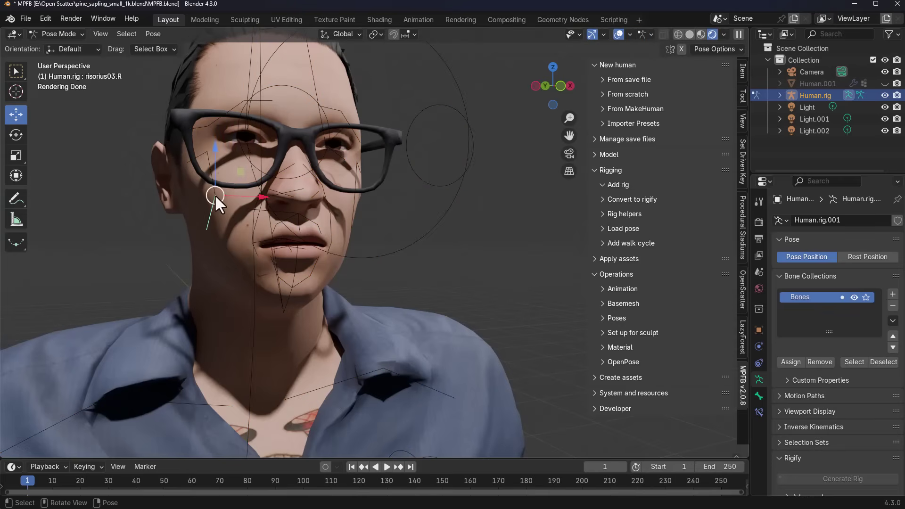
key("g")
key("shift+y")
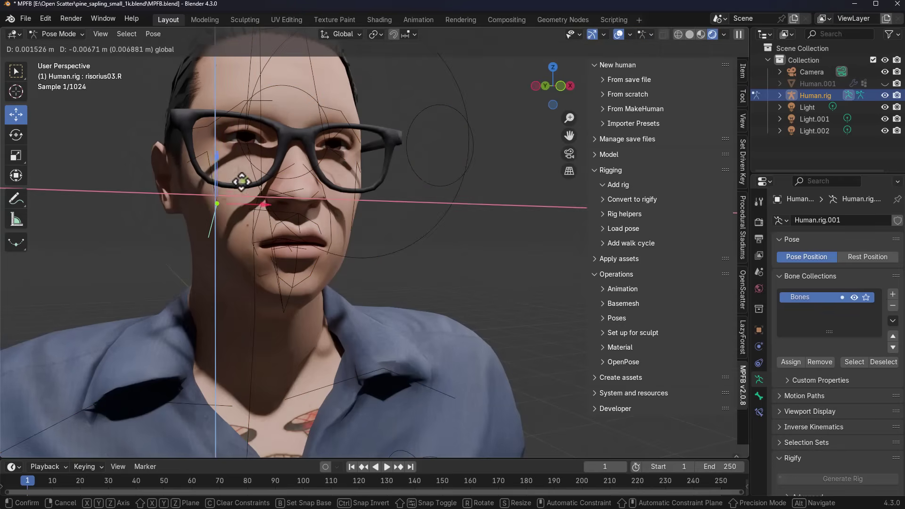
left_click_drag(237, 179, 237, 179)
key("ctrl+z")
- Move the eye_ik control in the XZ plane to redirect the character's gaze
left_click(437, 185)
left_click(436, 220)
scroll(435, 219, "down", 5)
scroll(373, 211, "up", 5)
mouse_move(373, 210)
middle_mouse_down()
mouse_move(340, 225)
mouse_move(364, 213)
middle_mouse_up()
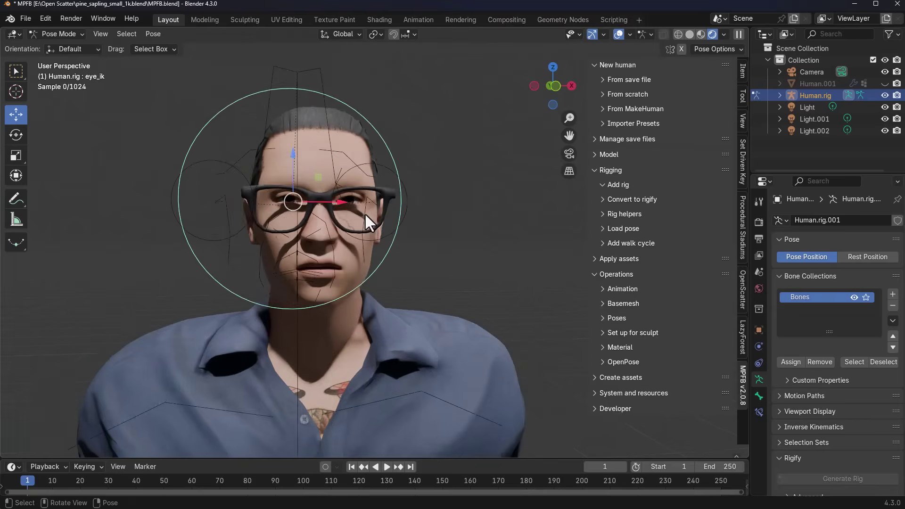
key("g")
key("shift+y")
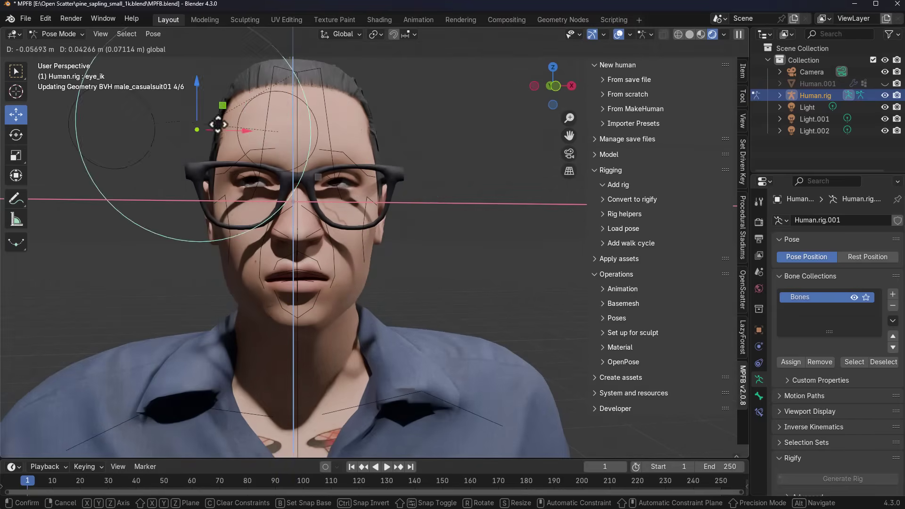
left_click(327, 160)
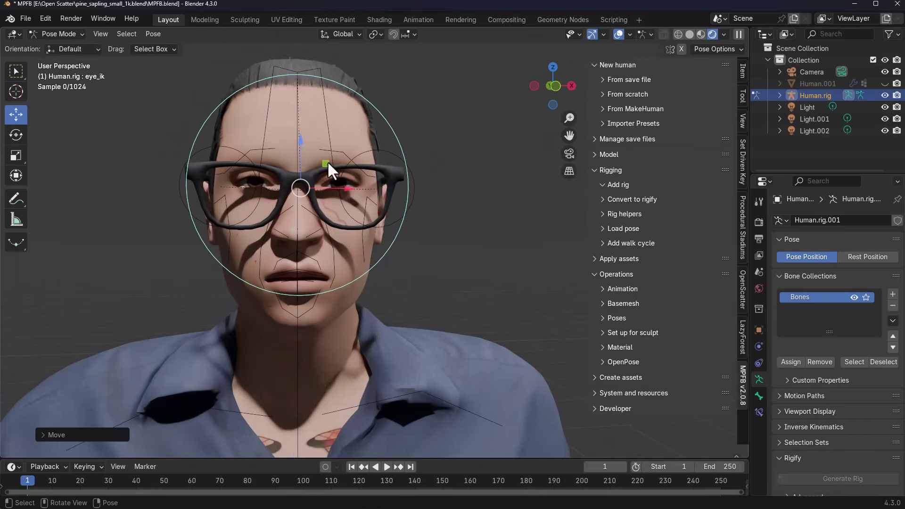
- Try raising the upper lip bone oris05 and undo the move
left_click(305, 306)
scroll(306, 312, "up", 2)
middle_click_drag(307, 316, 403, 290, "shift")
left_click(363, 222)
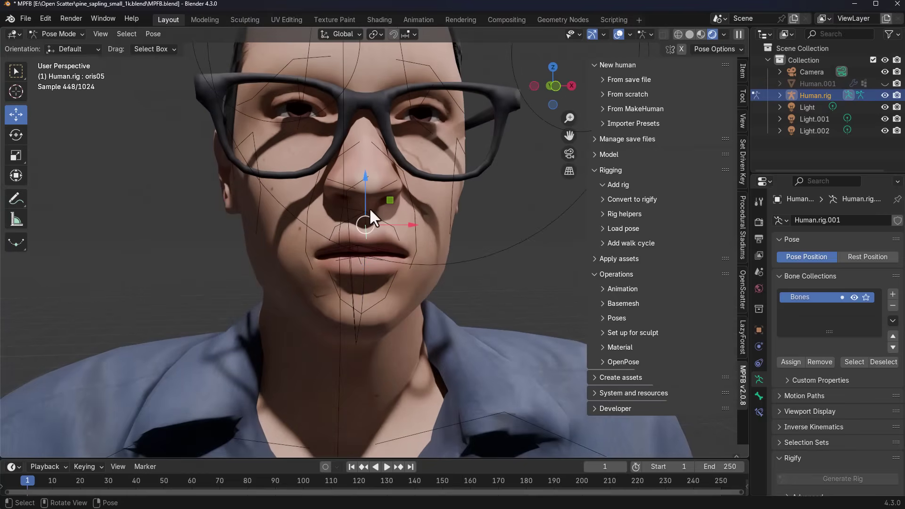
left_click_drag(365, 191, 367, 187)
key("ctrl+z")
- Return the rig to Object Mode and select the character's body mesh, Human
left_click(59, 35)
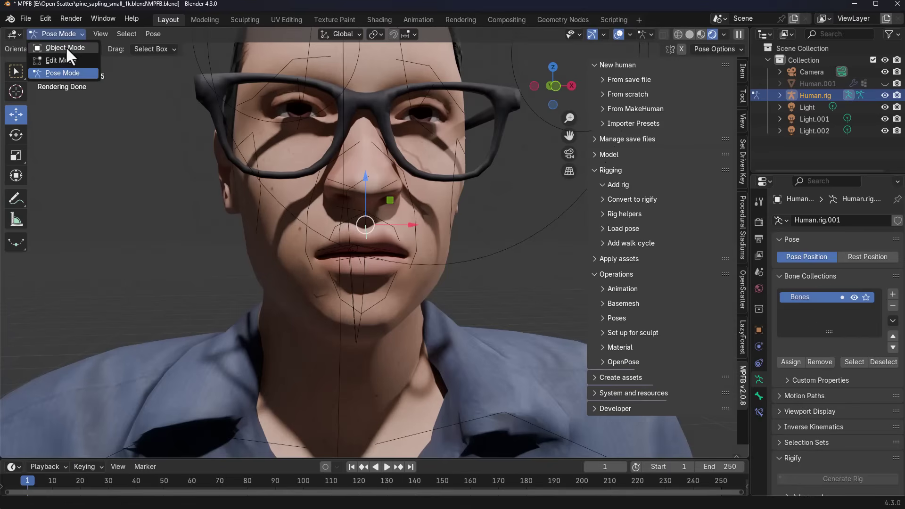
left_click(66, 47)
left_click(342, 360)
- View the character without viewport overlays, collapse the Operations section and restore the overlays
scroll(438, 307, "down", 5)
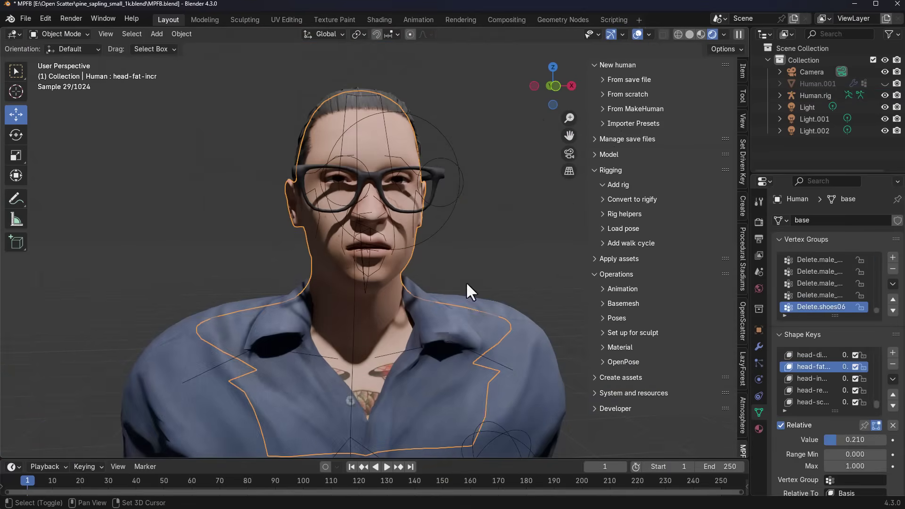
left_click(636, 34)
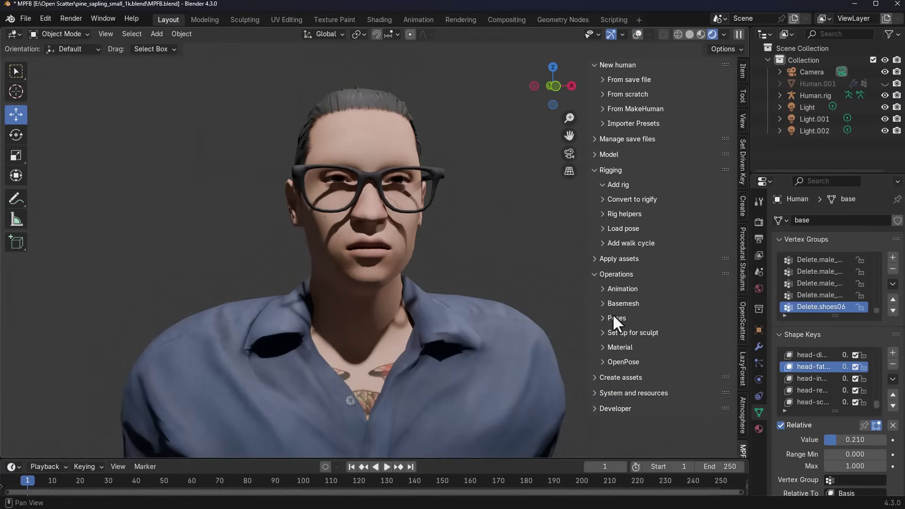
left_click(595, 273)
left_click(636, 35)
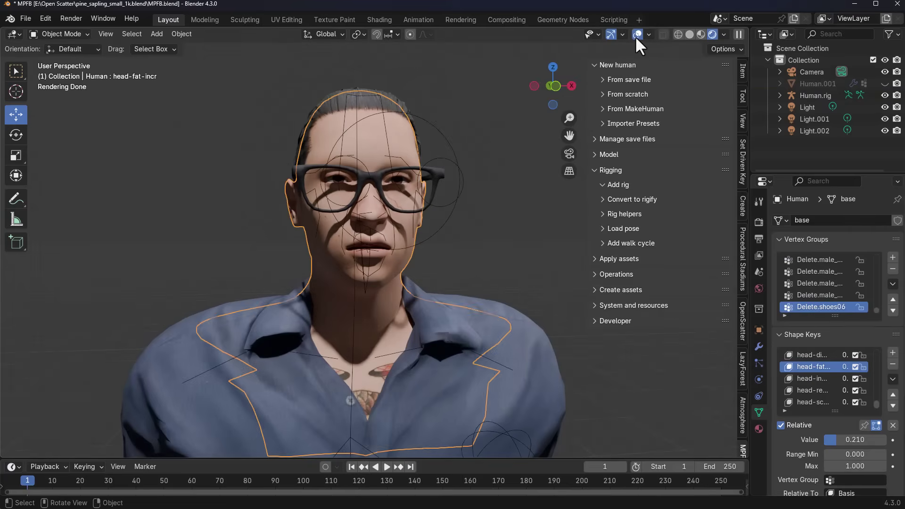
- Expand MPFB's Create assets section and examine the MakeSkin material properties, then collapse MakeSkin
left_click(609, 290)
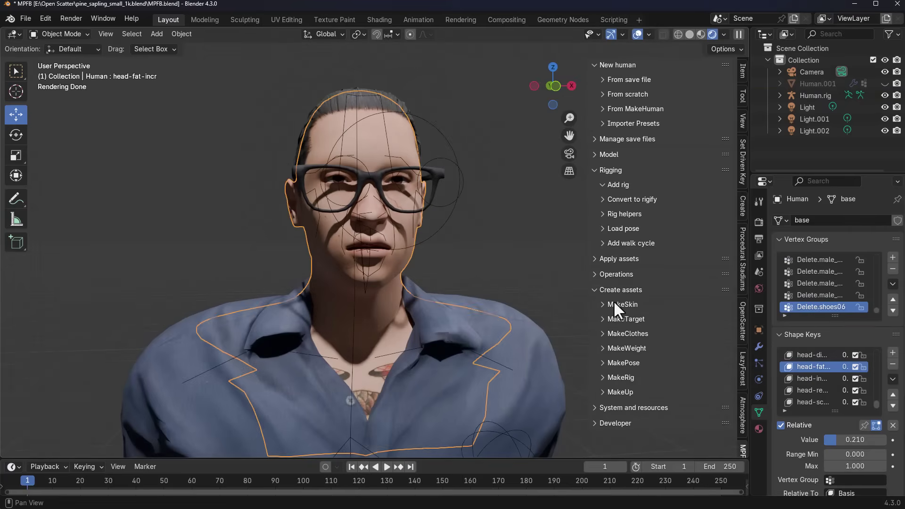
left_click(612, 304)
scroll(613, 301, "down", 5)
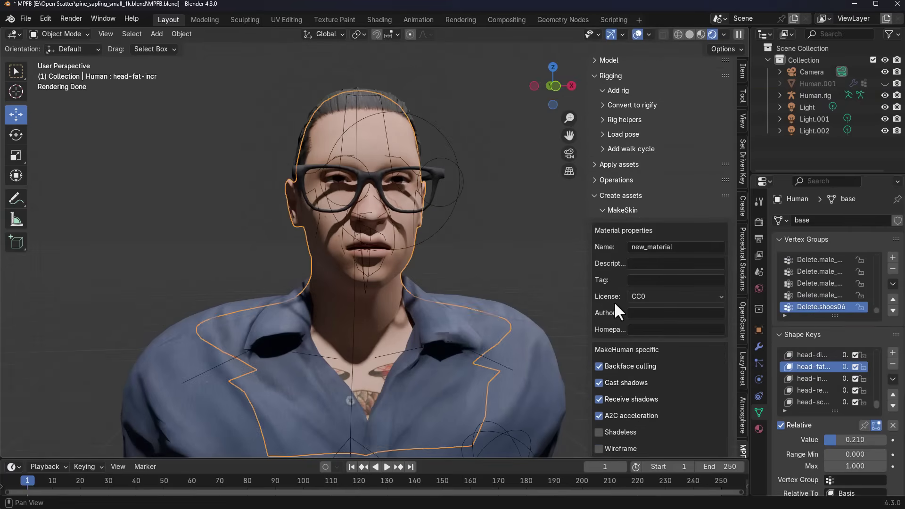
left_click(607, 207)
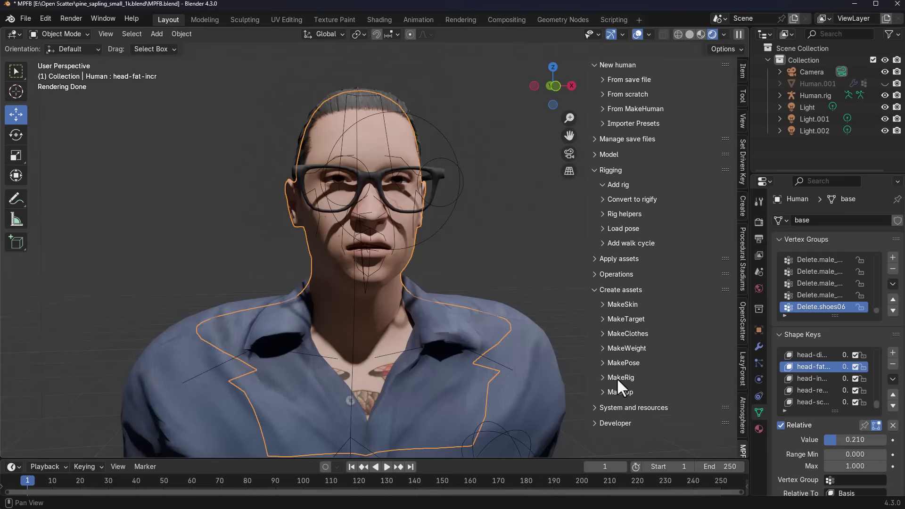
- Examine the MakeClothes options for extracting clothes and setting the object type, and collapse that subsection
left_click(621, 335)
scroll(621, 334, "down", 2)
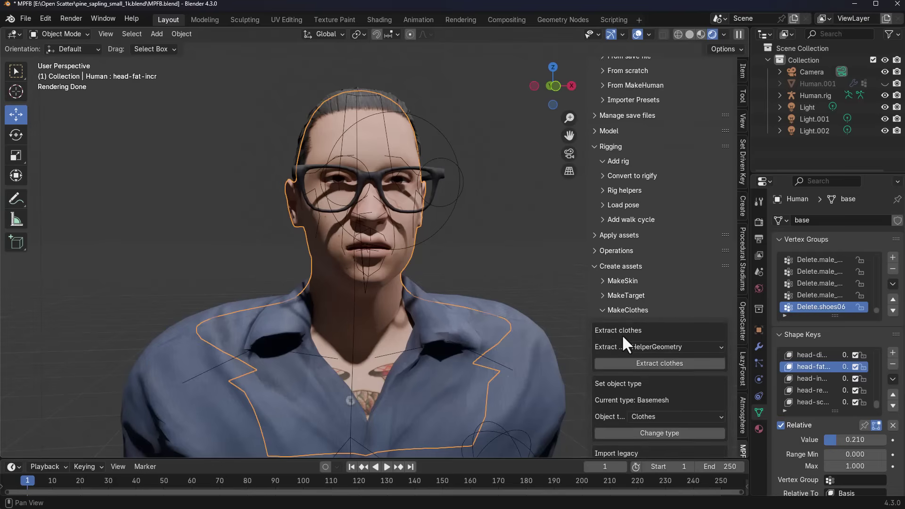
scroll(621, 334, "down", 3)
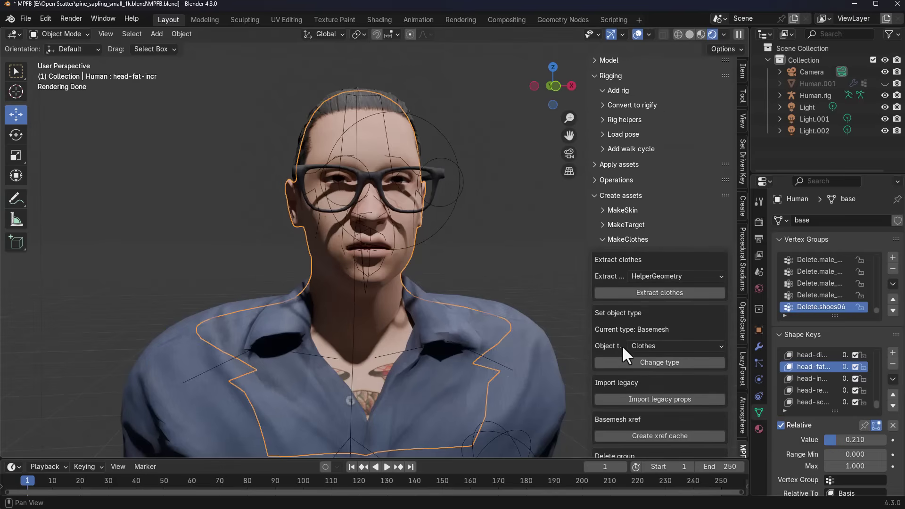
left_click(626, 239)
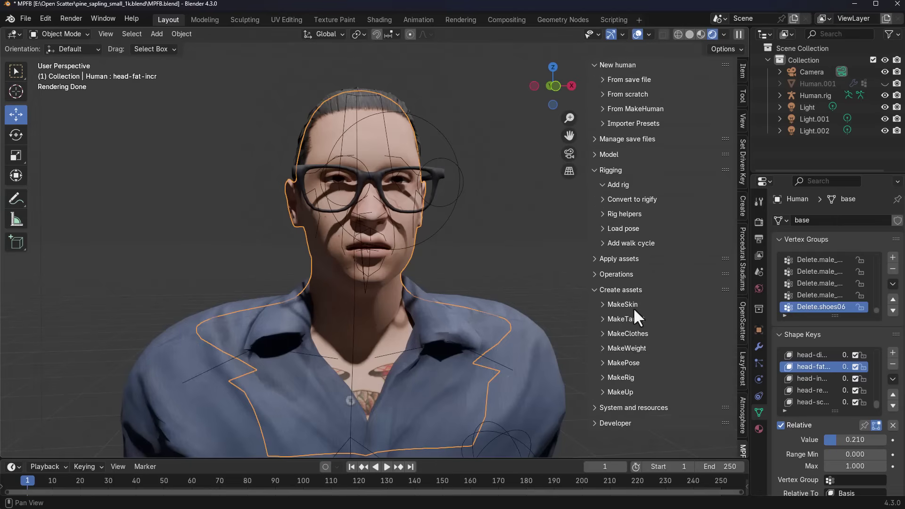
- Expand the MakeUp subsection and examine its options for creating and writing ink layers
left_click(618, 391)
scroll(629, 348, "down", 7)
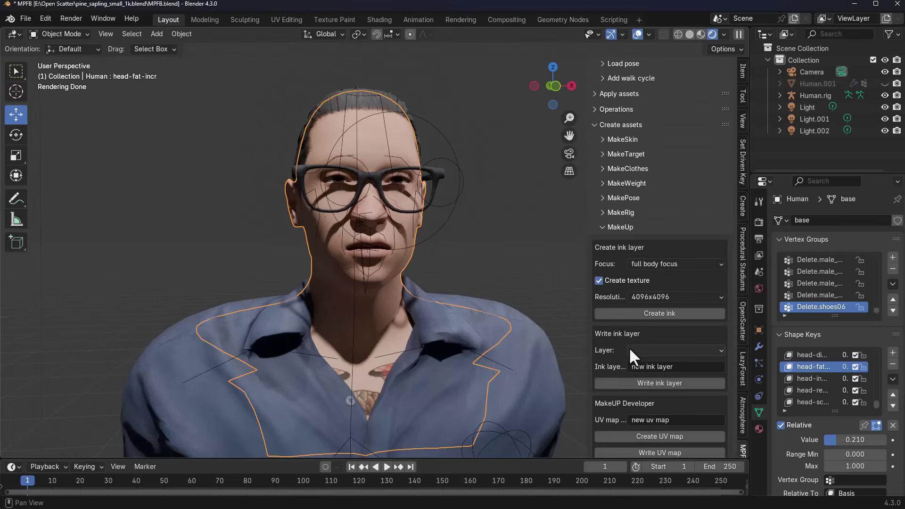
scroll(629, 346, "down", 3)
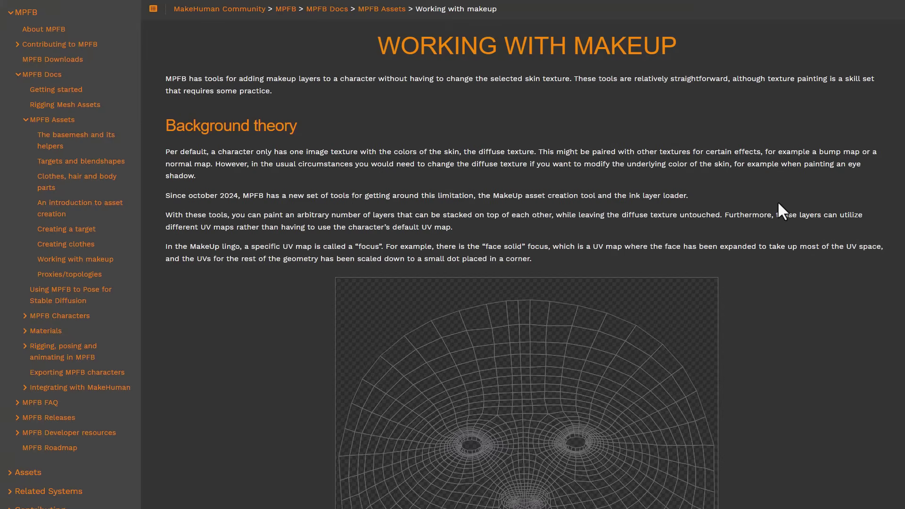
- Switch to the MakeHuman Community documentation and examine the makeup guide and the MakeUp section of the MPFB 2.0 beta 2 release notes
scroll(810, 113, "down", 3)
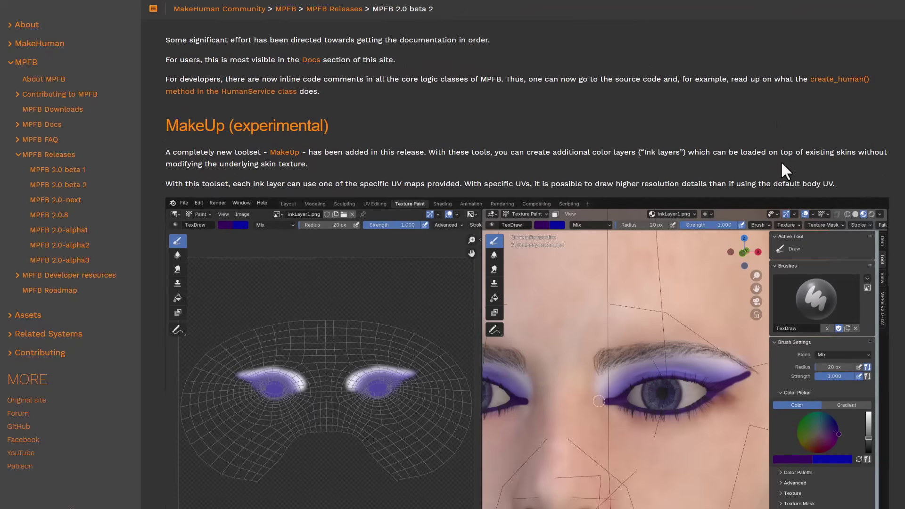
scroll(780, 155, "down", 10)
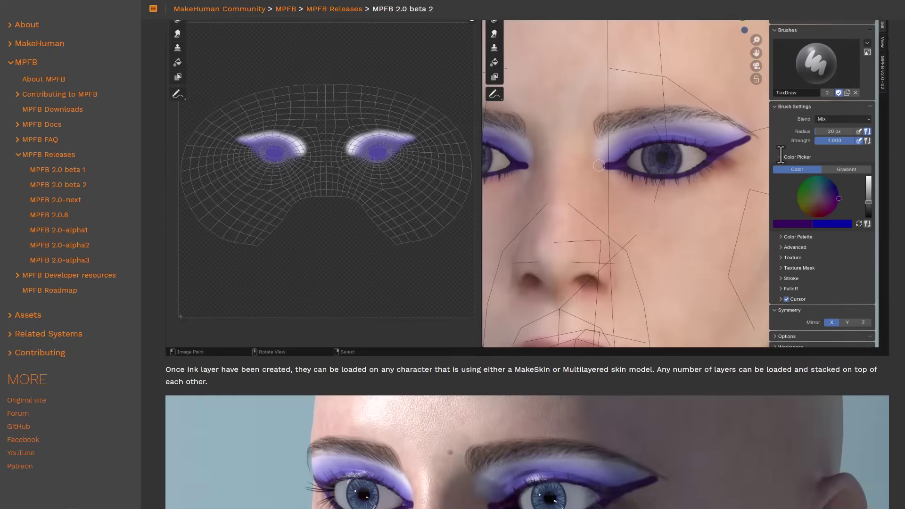
scroll(769, 201, "down", 12)
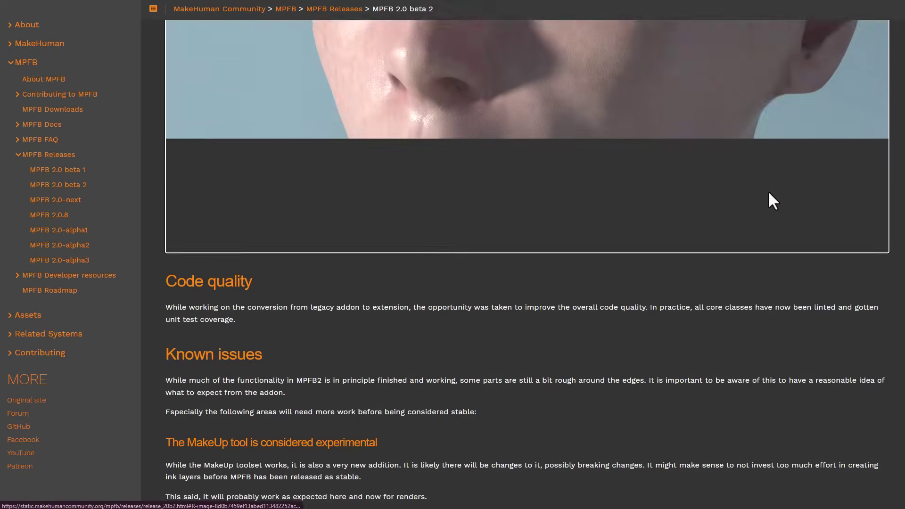
scroll(780, 216, "up", 5)
scroll(776, 208, "up", 20)
scroll(776, 208, "down", 15)
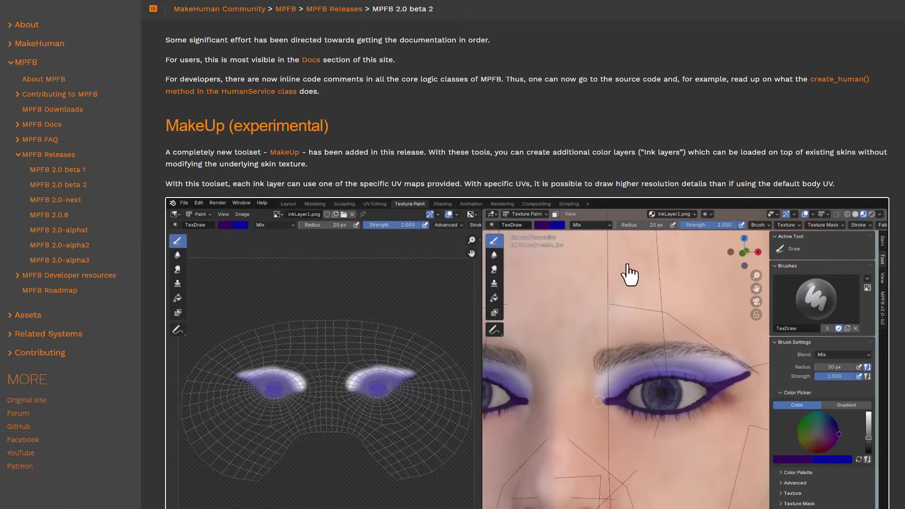
scroll(629, 275, "down", 15)
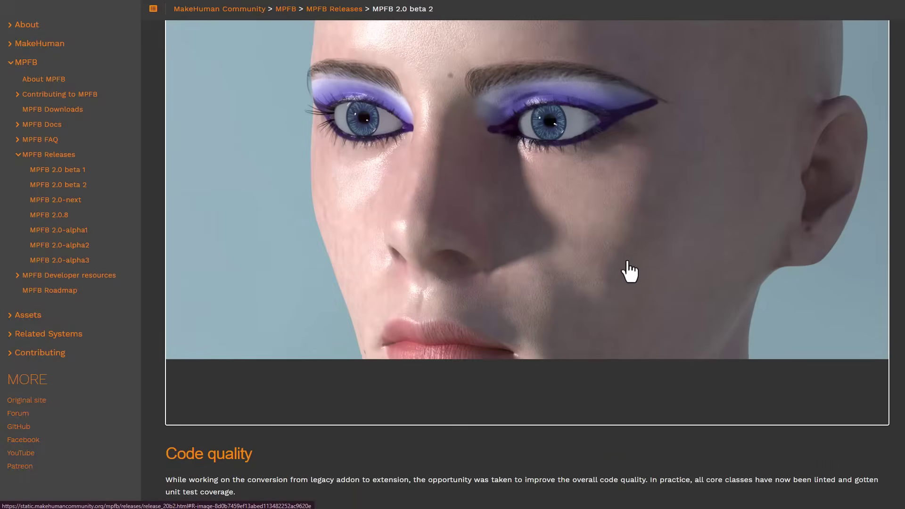
scroll(629, 271, "up", 20)
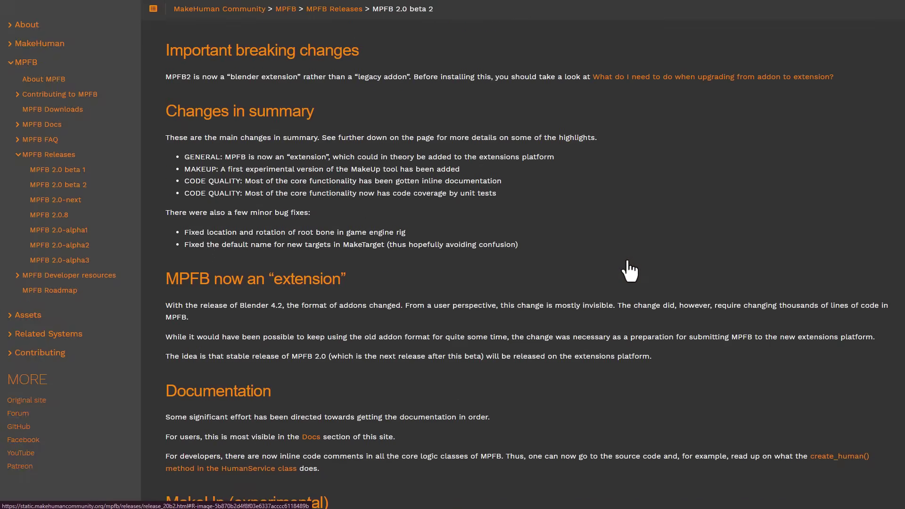
scroll(629, 271, "up", 10)
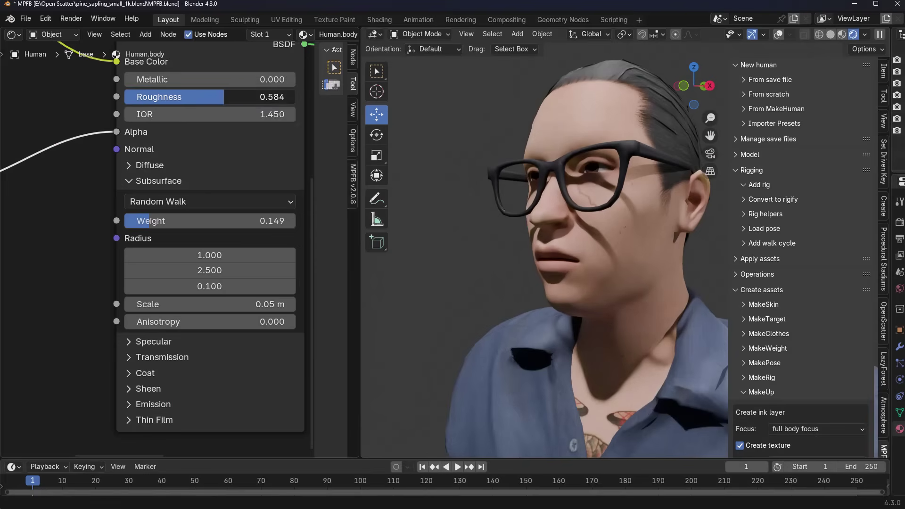
- Return to Blender and adjust the Principled BSDF settings of the Human.body skin material in the Shader Editor
middle_click_drag(79, 393, 78, 320)
left_click_drag(162, 265, 226, 266)
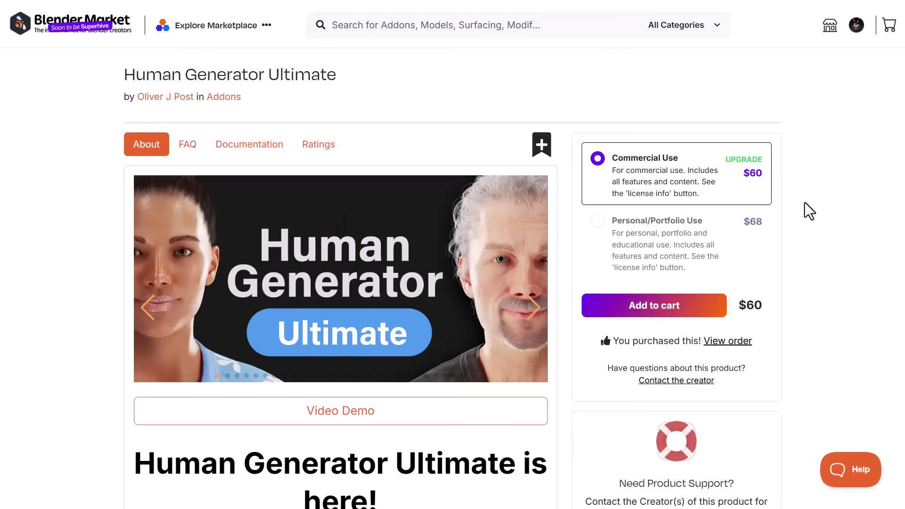
- Switch to Blender Market and examine the Human Generator Ultimate product page, including its feature summary
scroll(832, 166, "down", 15)
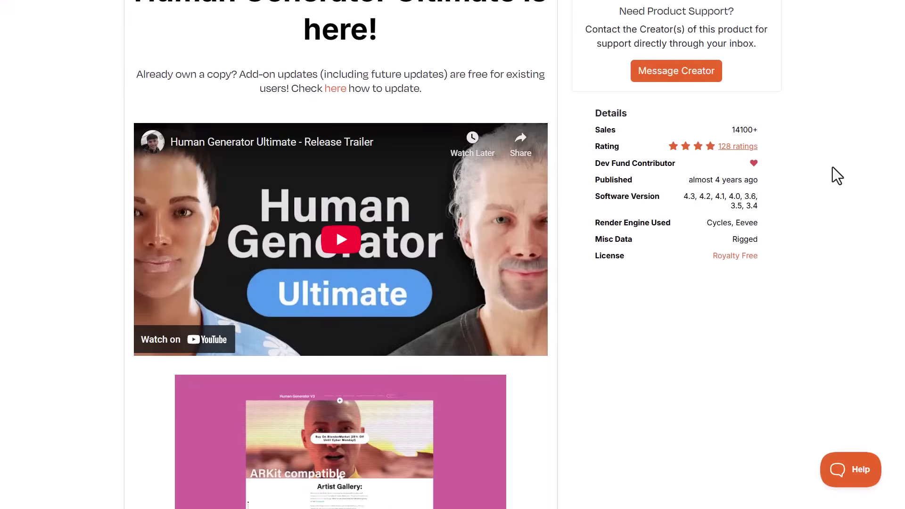
scroll(832, 167, "down", 15)
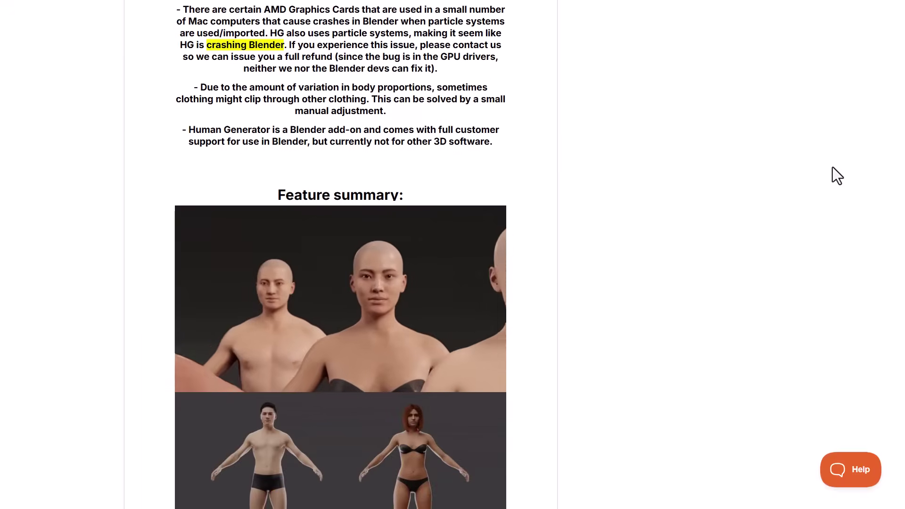
scroll(831, 167, "down", 12)
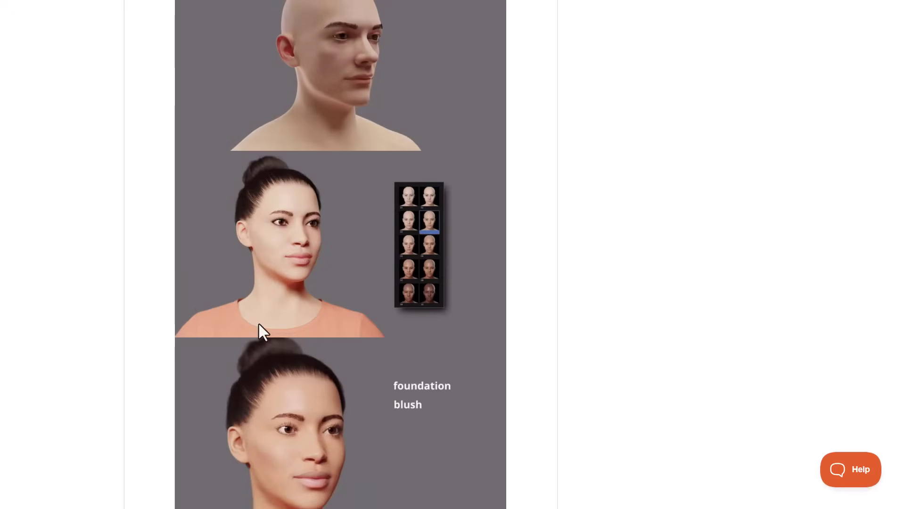
scroll(299, 297, "down", 7)
scroll(299, 293, "up", 20)
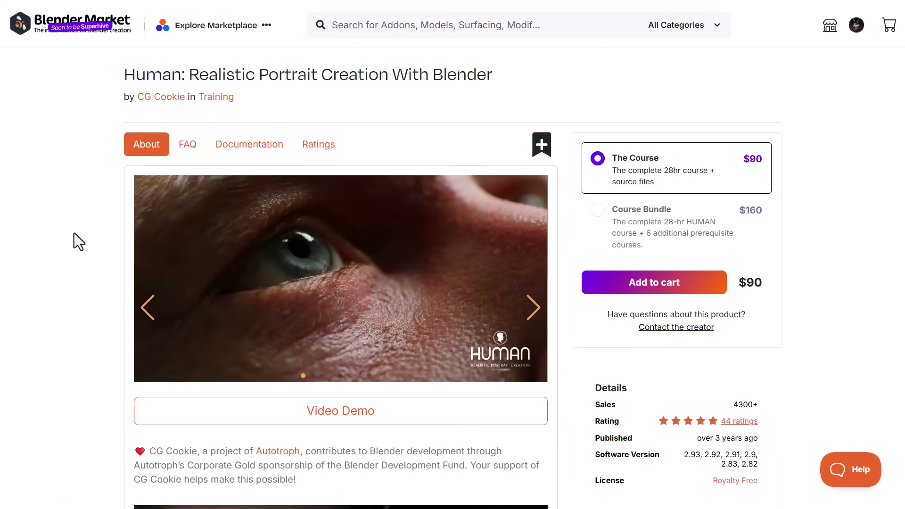
- Examine the Human: Realistic Portrait Creation With Blender course page by CG Cookie and return to its beginning
scroll(774, 240, "down", 7)
scroll(773, 231, "down", 12)
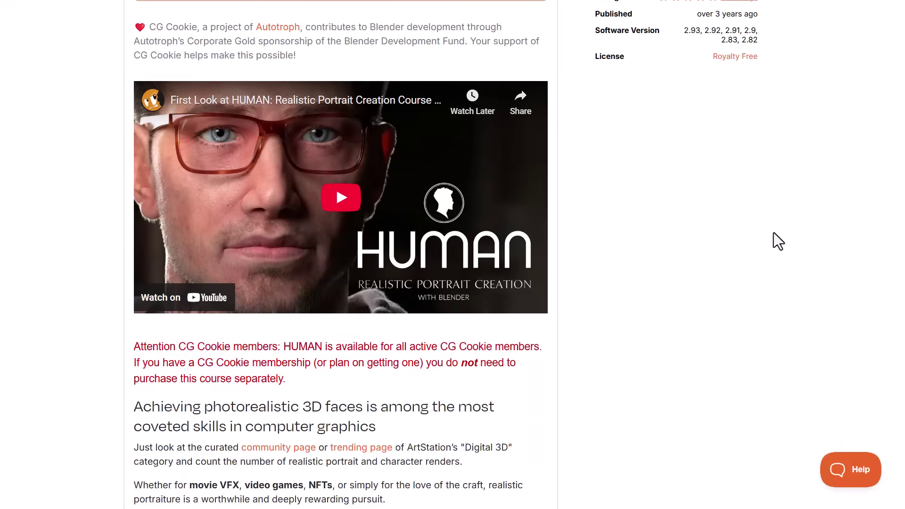
scroll(773, 231, "down", 20)
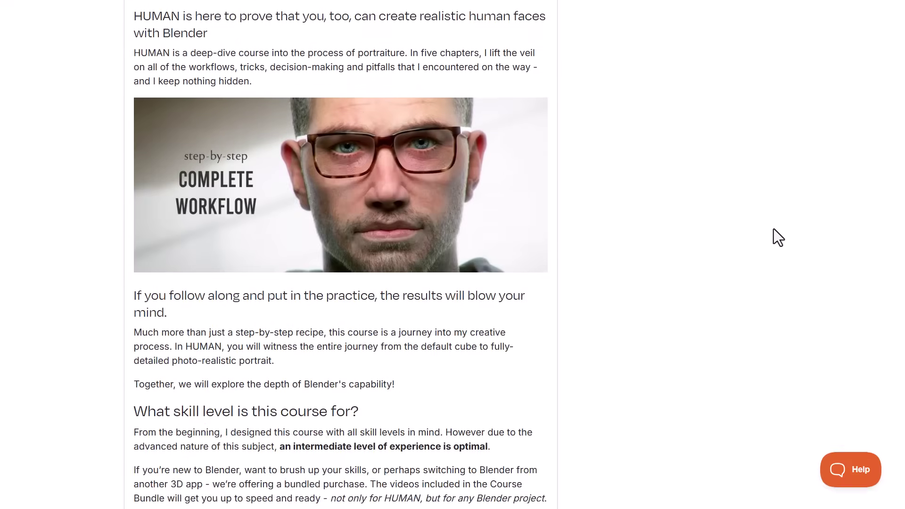
scroll(774, 229, "down", 3)
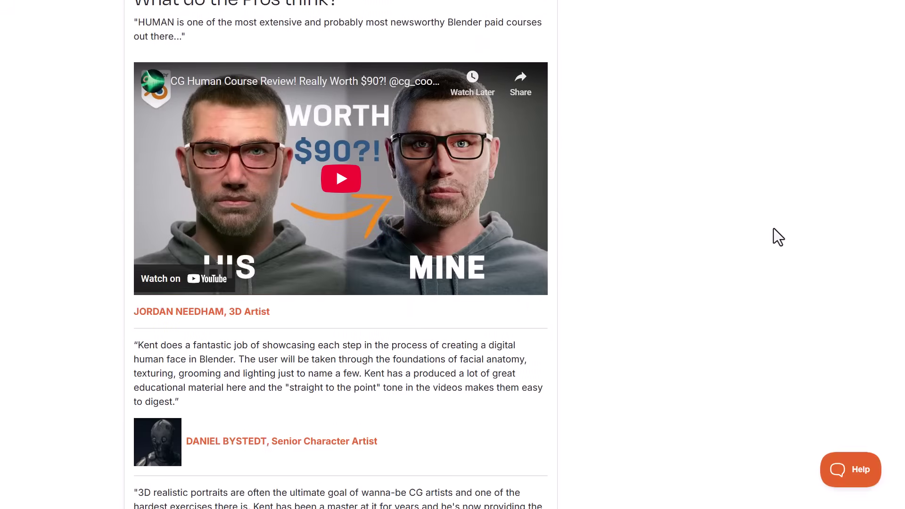
key("Home")
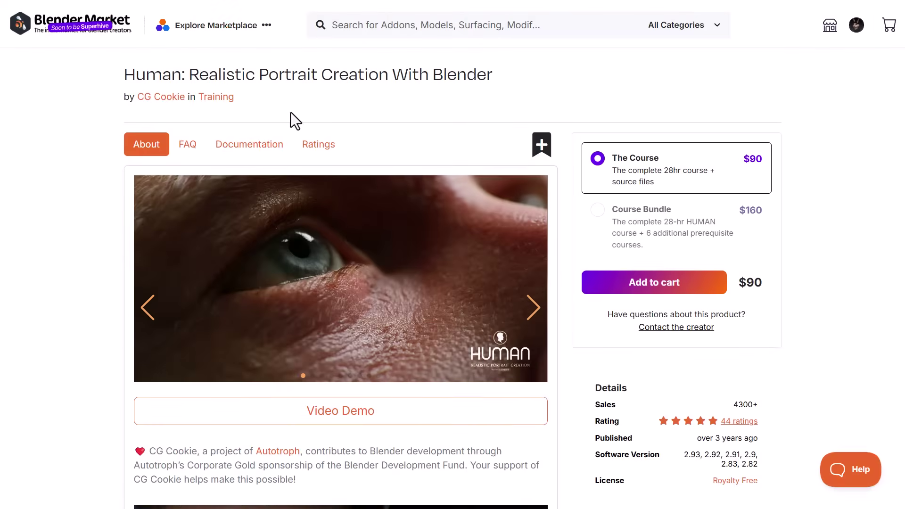
- Open Globalskin - Ultimate Skin Shader from Blendify's product list and examine its features and supported UVs
scroll(418, 250, "down", 6)
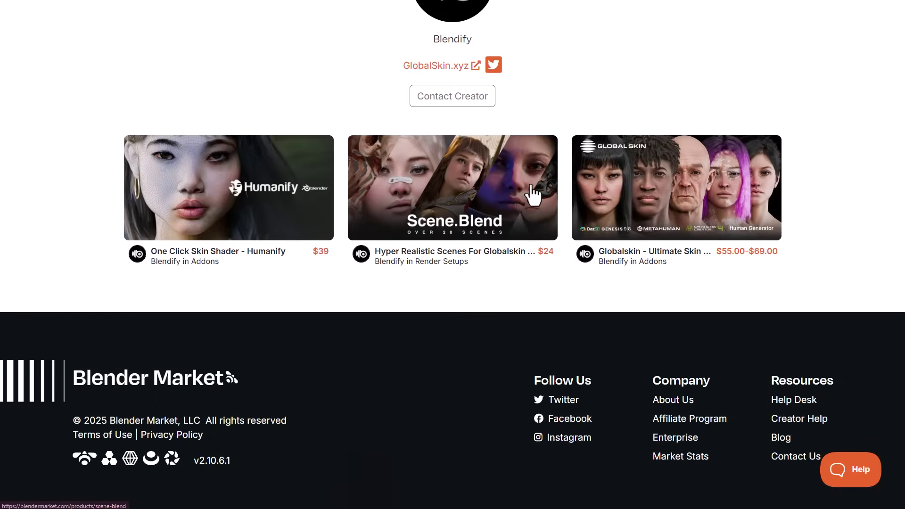
left_click(657, 207)
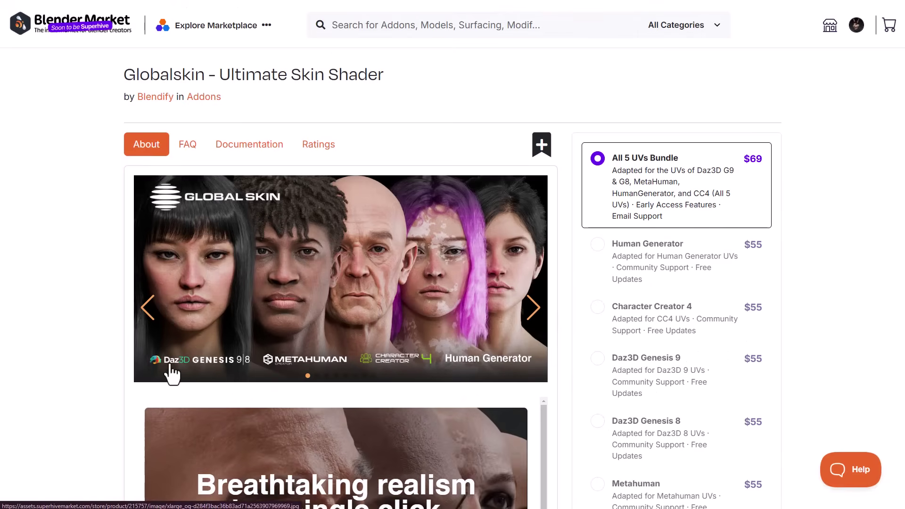
scroll(273, 337, "down", 2)
scroll(273, 332, "down", 15)
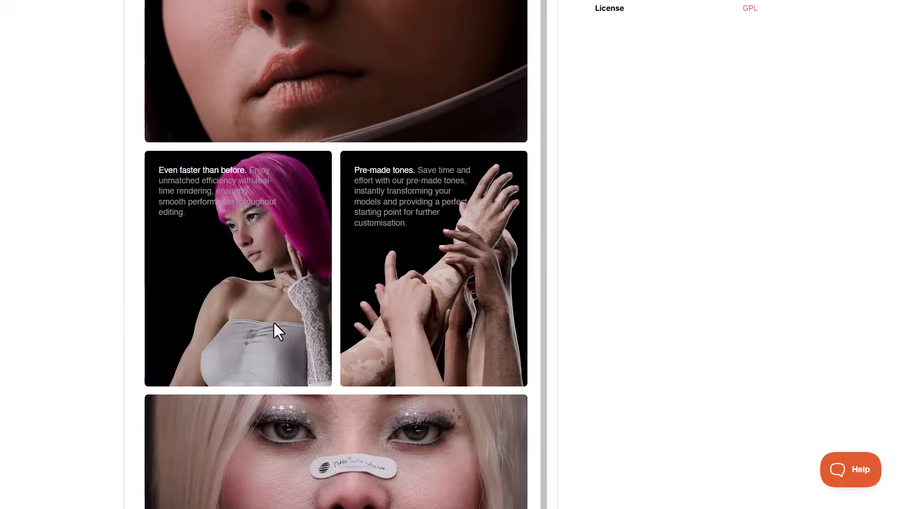
scroll(278, 325, "up", 7)
scroll(562, 234, "up", 5)
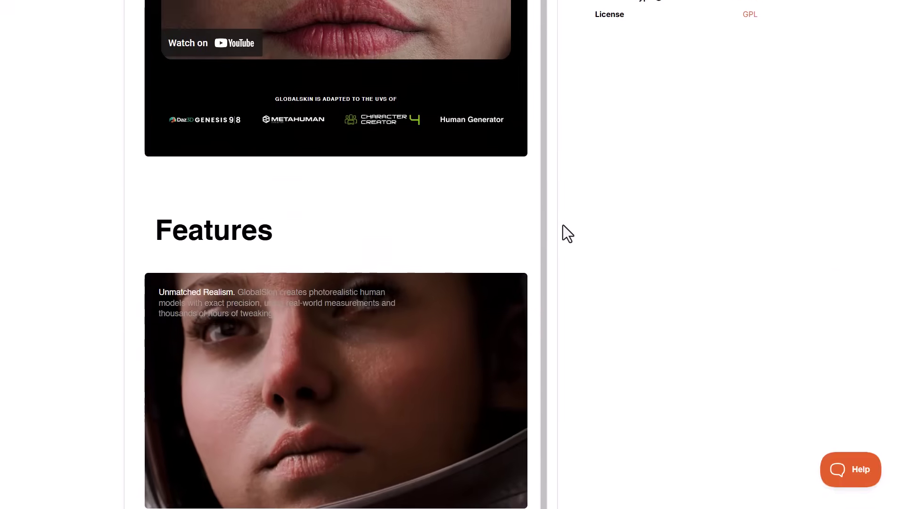
scroll(565, 254, "up", 7)
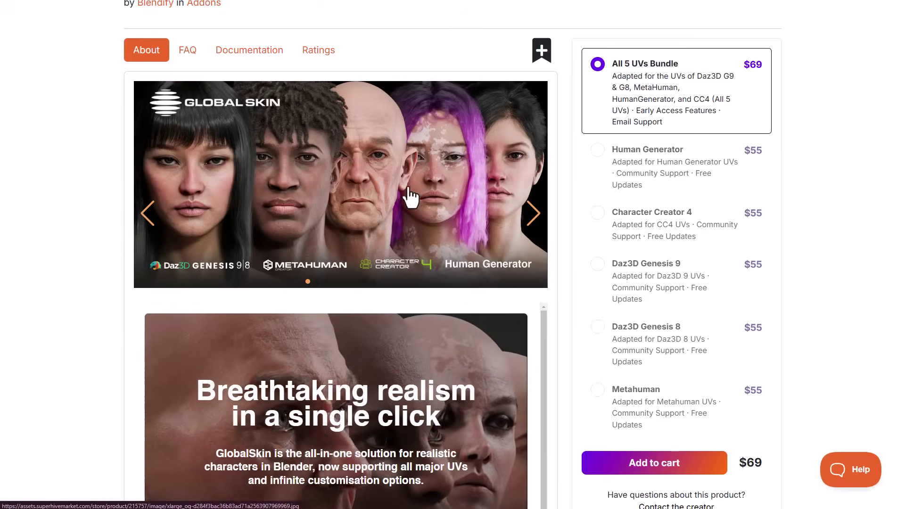
scroll(202, 176, "up", 2)
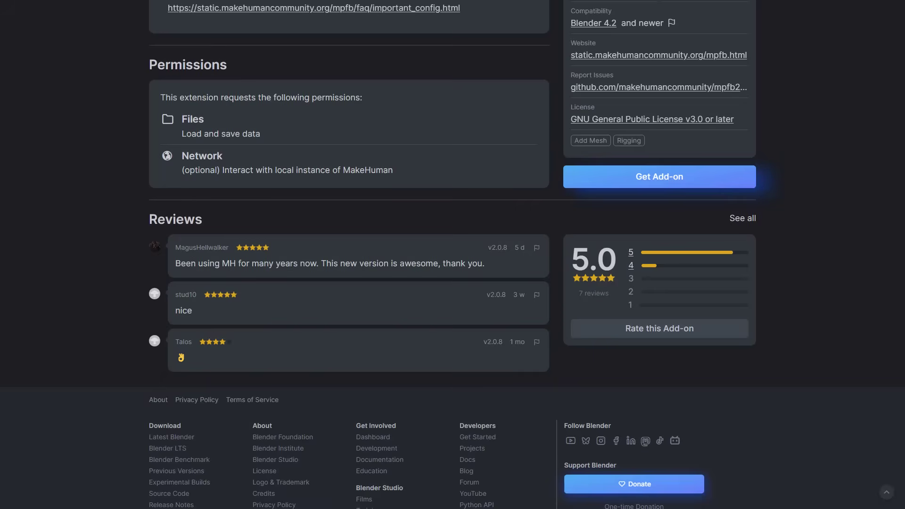
- Switch to the Blender Extensions site and review the MPFB add-on page with its preview images and description
scroll(218, 335, "up", 10)
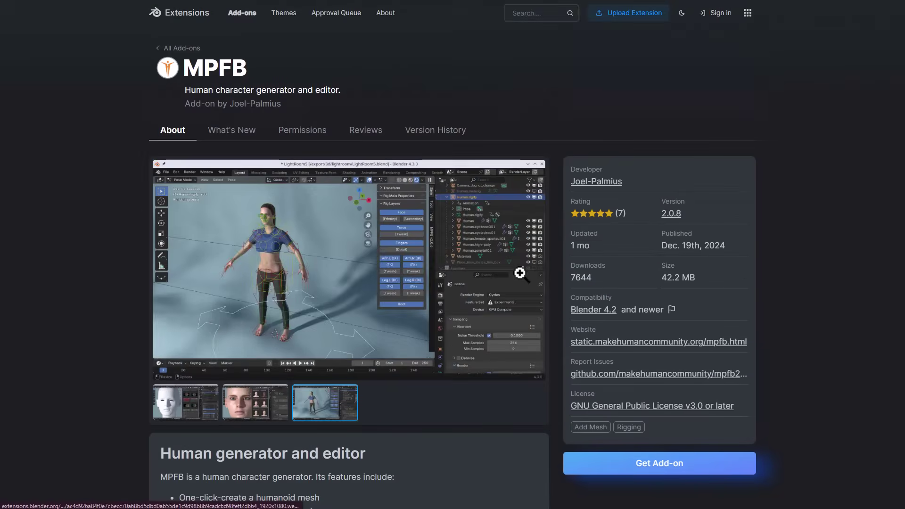
scroll(520, 273, "down", 1)
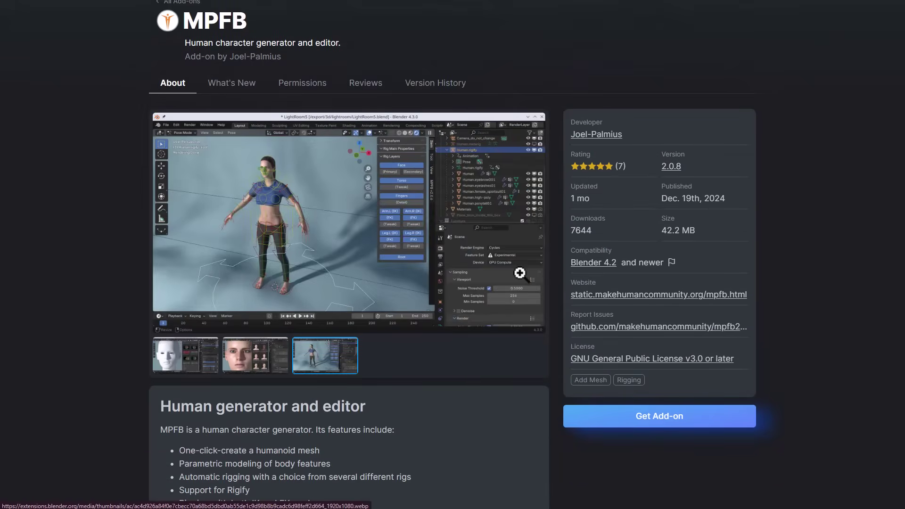